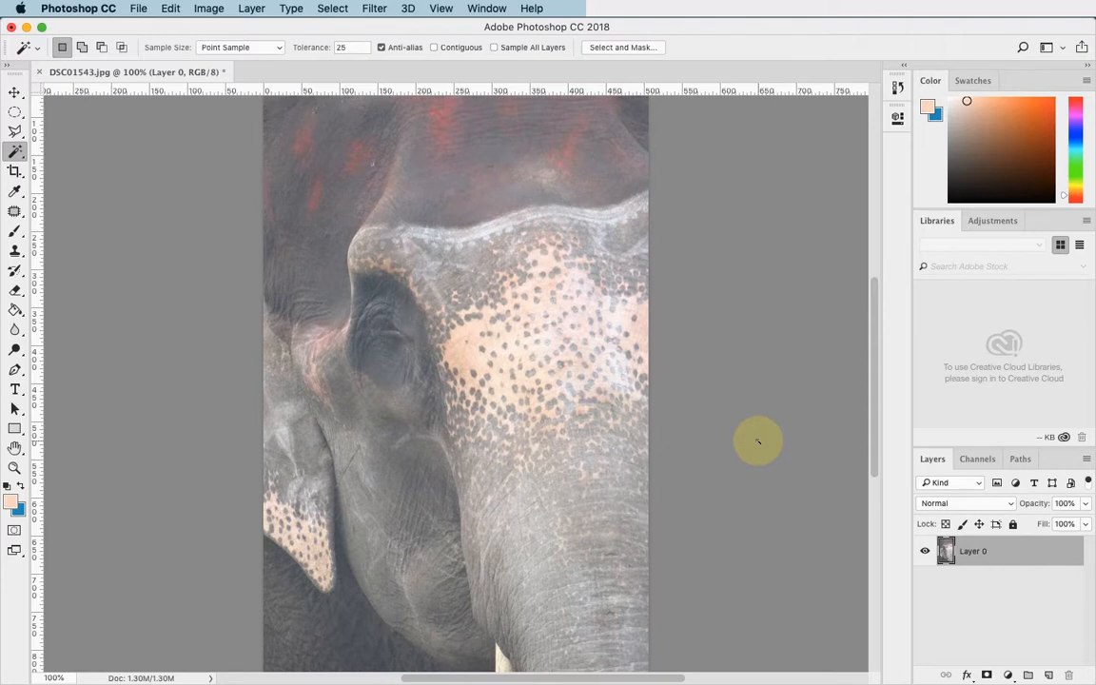
Duplicate Layer 0 of the elephant photo.
key(ctrl+j)
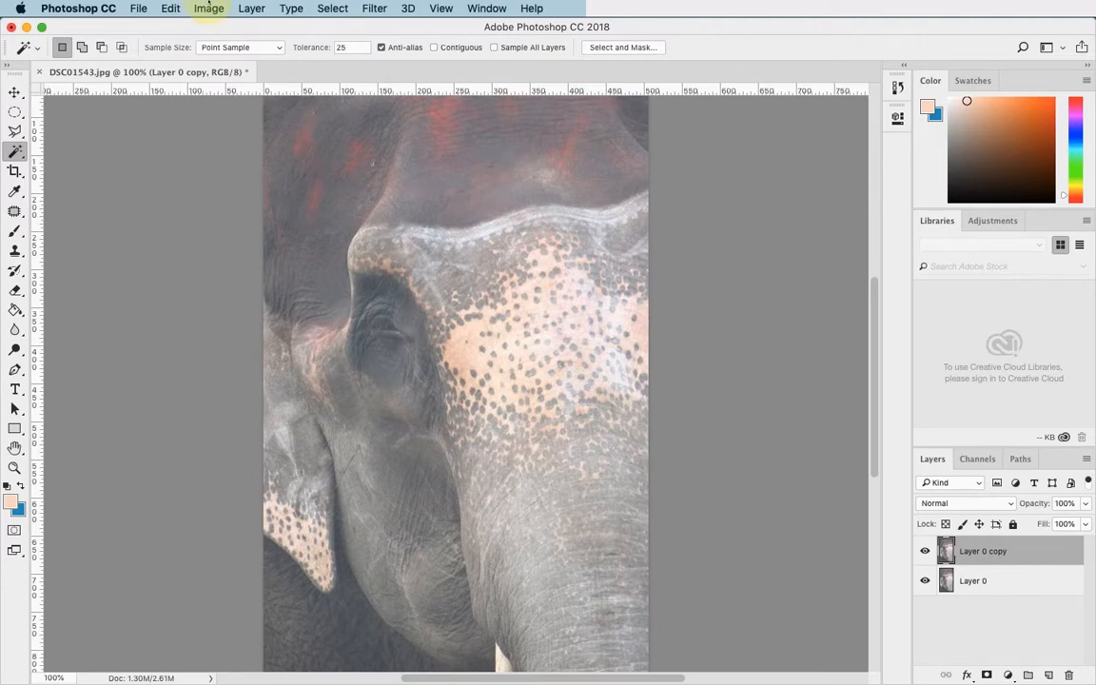
Start a Brightness/Contrast adjustment on the layer copy, enable Use Legacy and run the automatic correction.
click(209, 6)
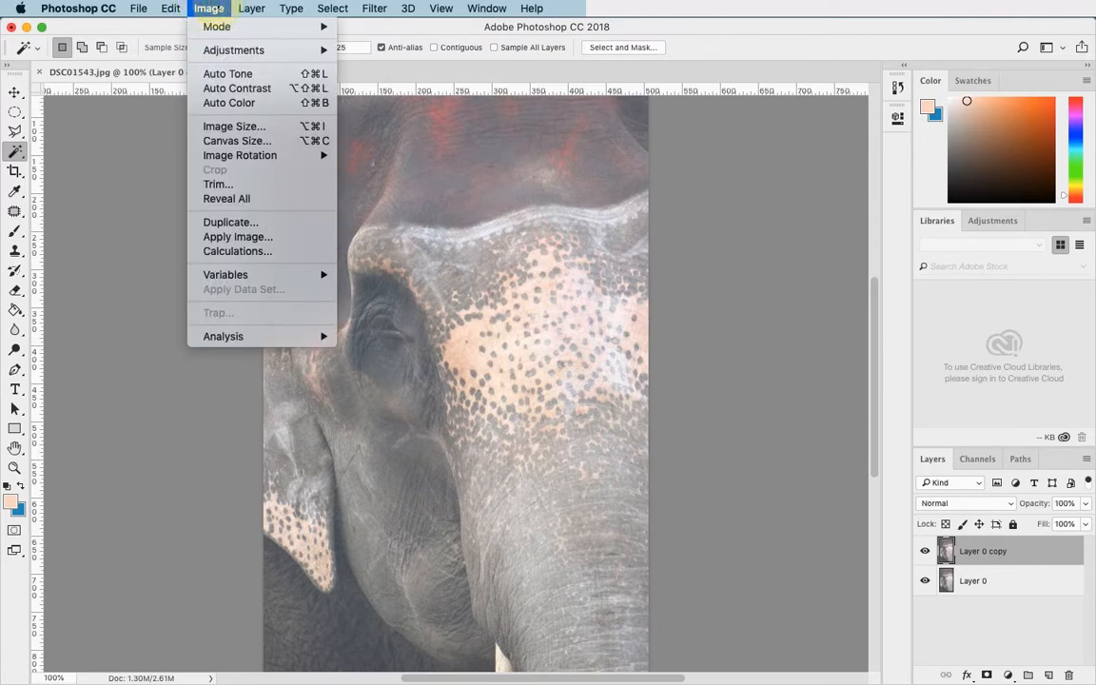
mouse_move(206, 48)
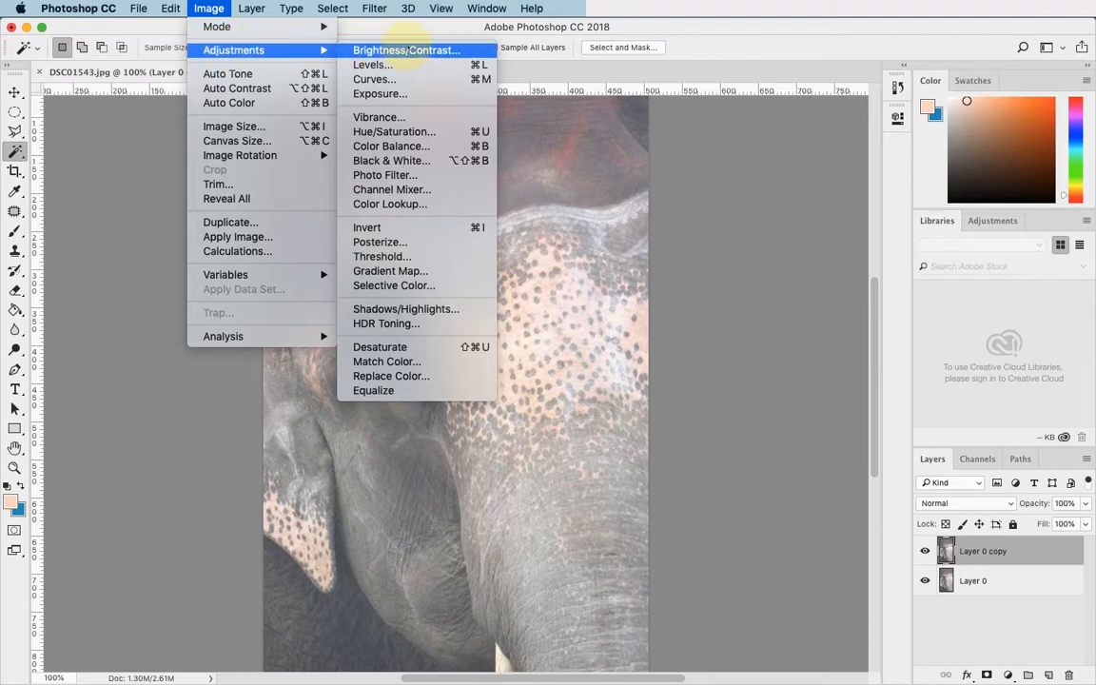
click(409, 50)
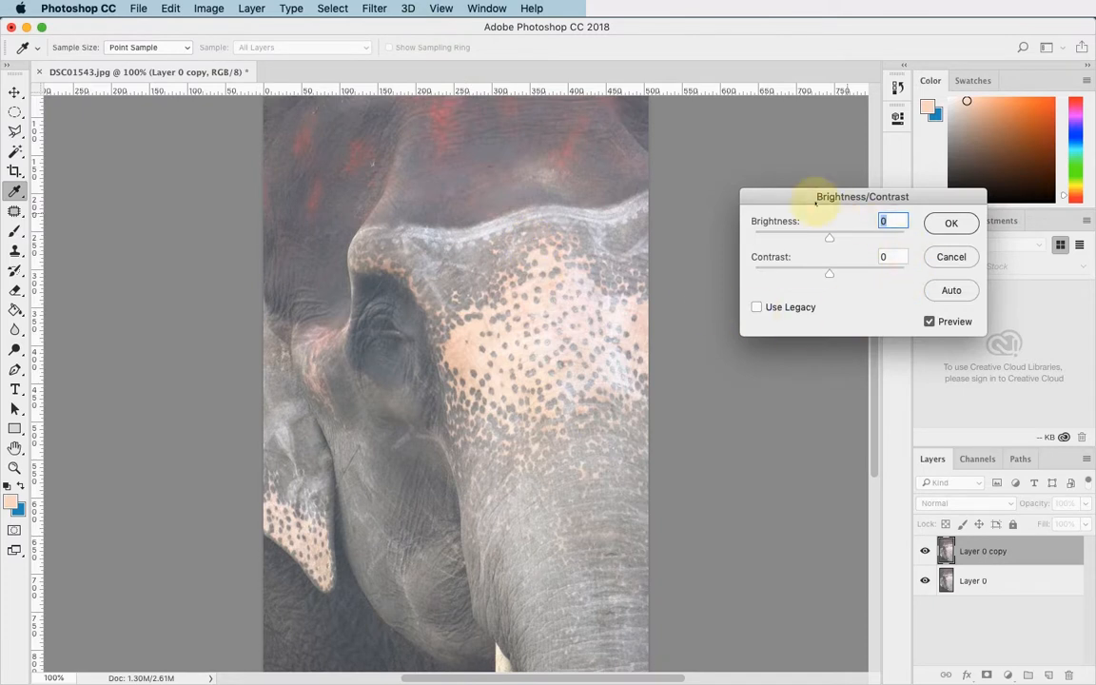
drag(815, 202, 679, 120)
click(706, 166)
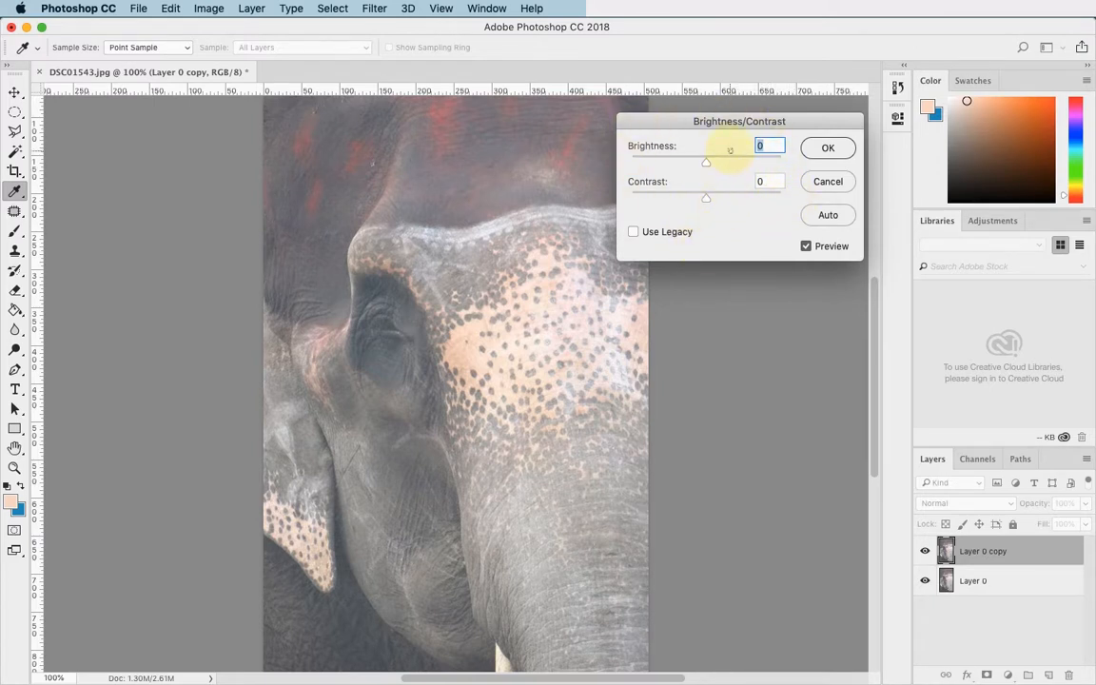
click(633, 232)
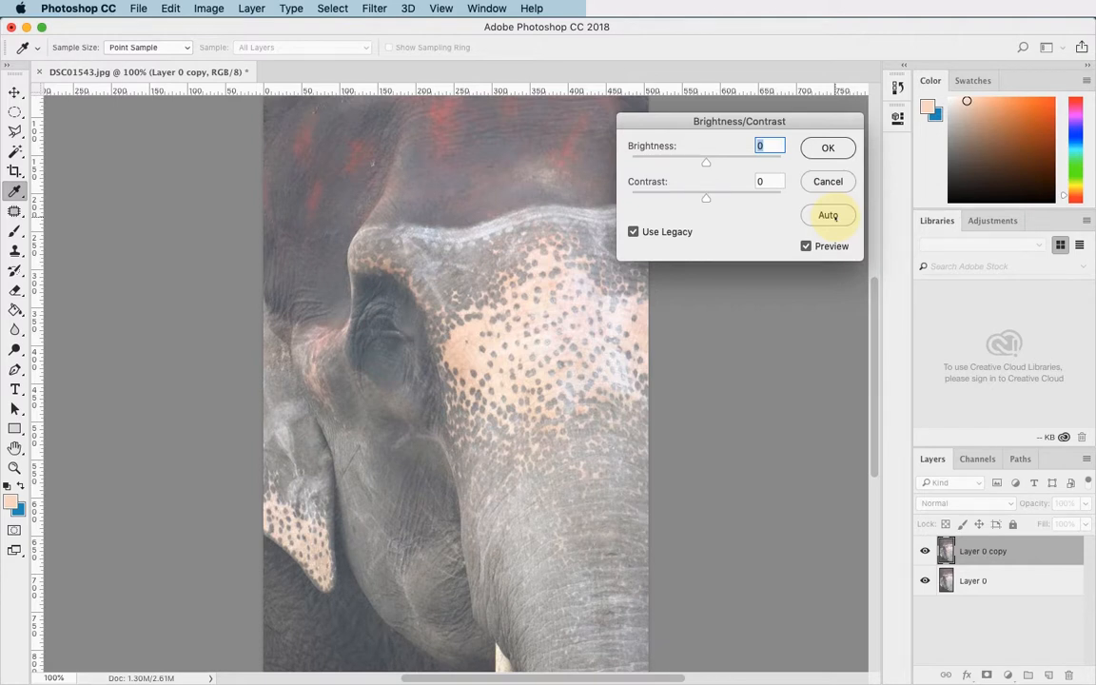
click(827, 215)
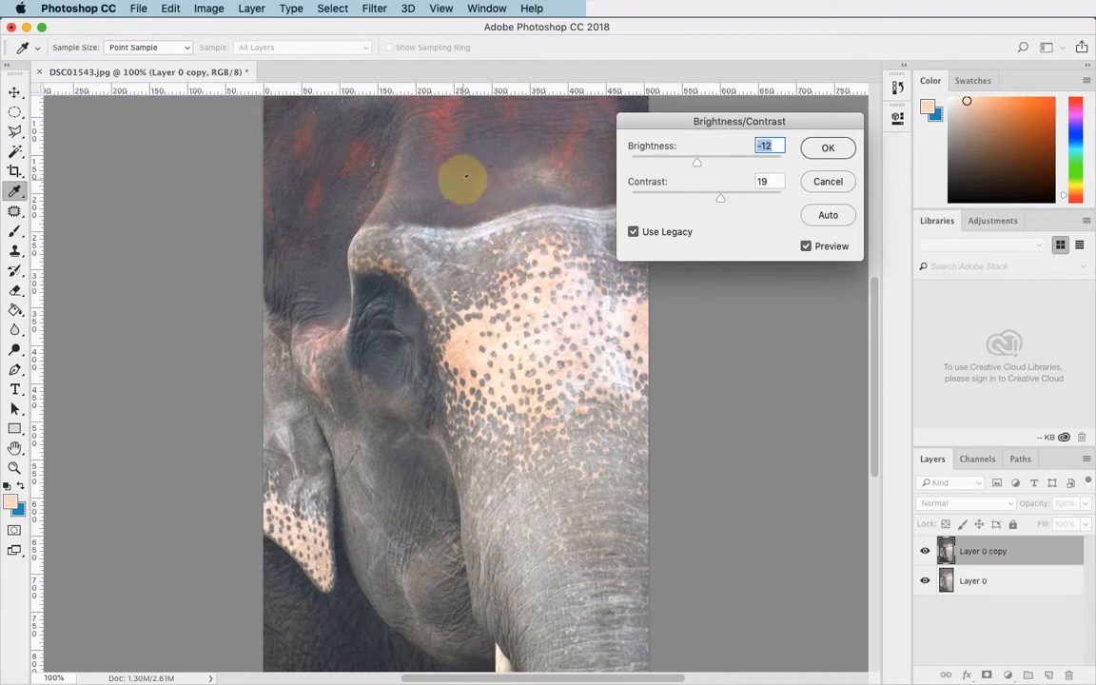
drag(723, 121, 777, 120)
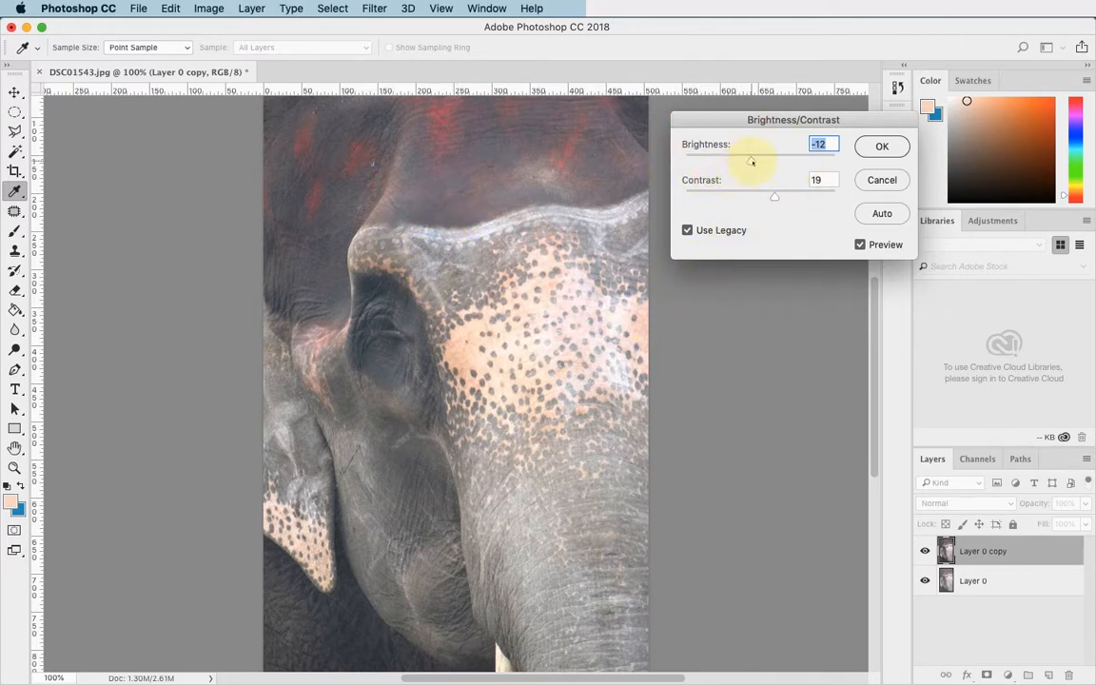
Set the brightness to -28 and the contrast to 28, and apply the adjustment to the layer copy.
drag(749, 161, 748, 162)
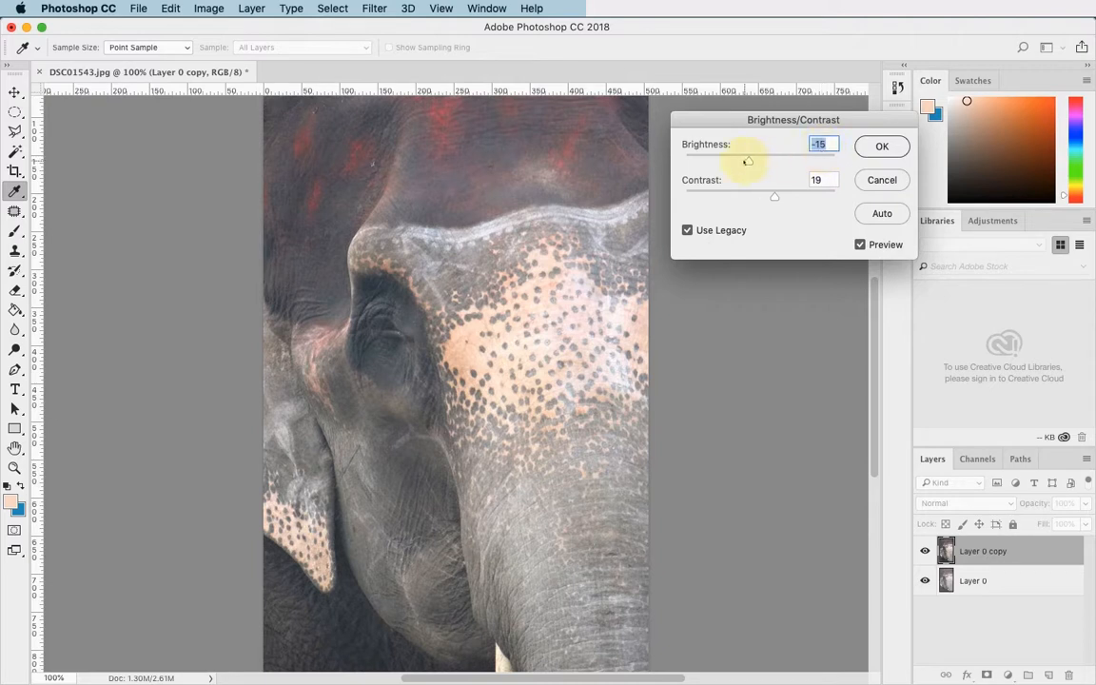
drag(749, 163, 743, 162)
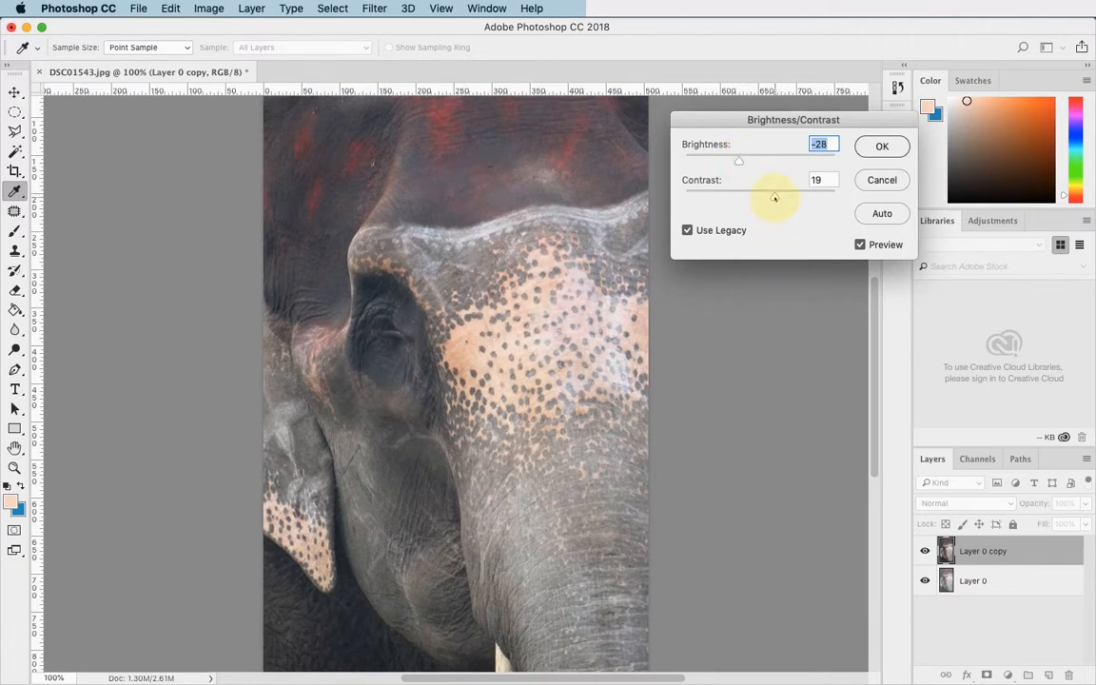
drag(775, 197, 782, 197)
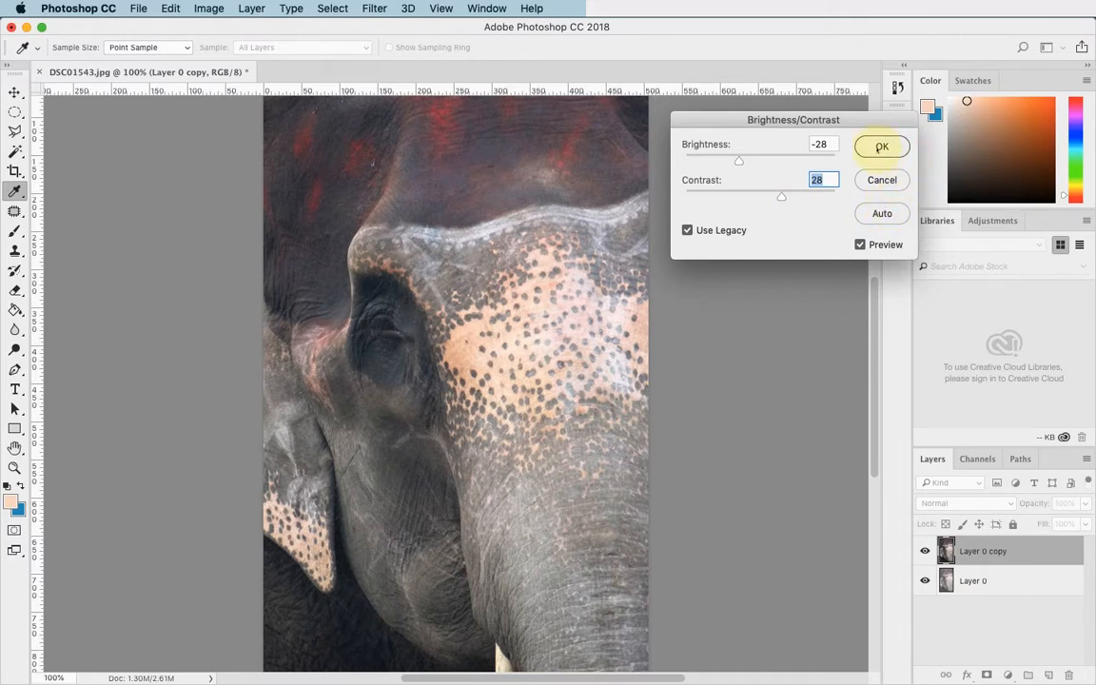
click(882, 146)
key(w)
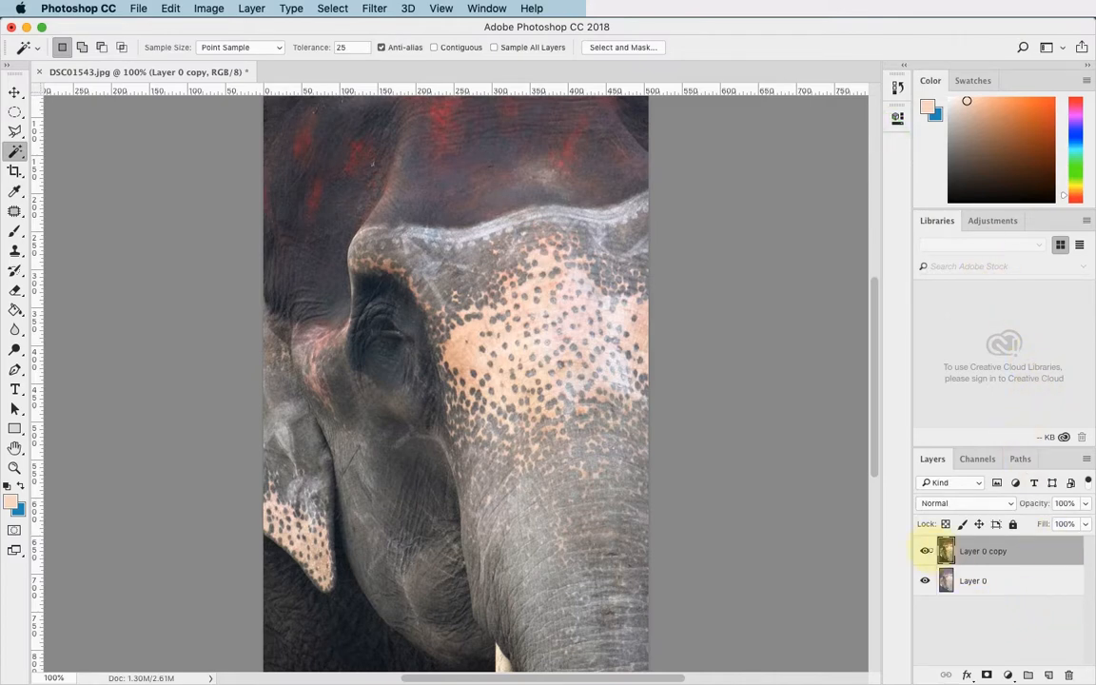
Compare the photo with the adjusted layer copy hidden and shown, and undo the Brightness/Contrast adjustment.
click(925, 551)
click(924, 550)
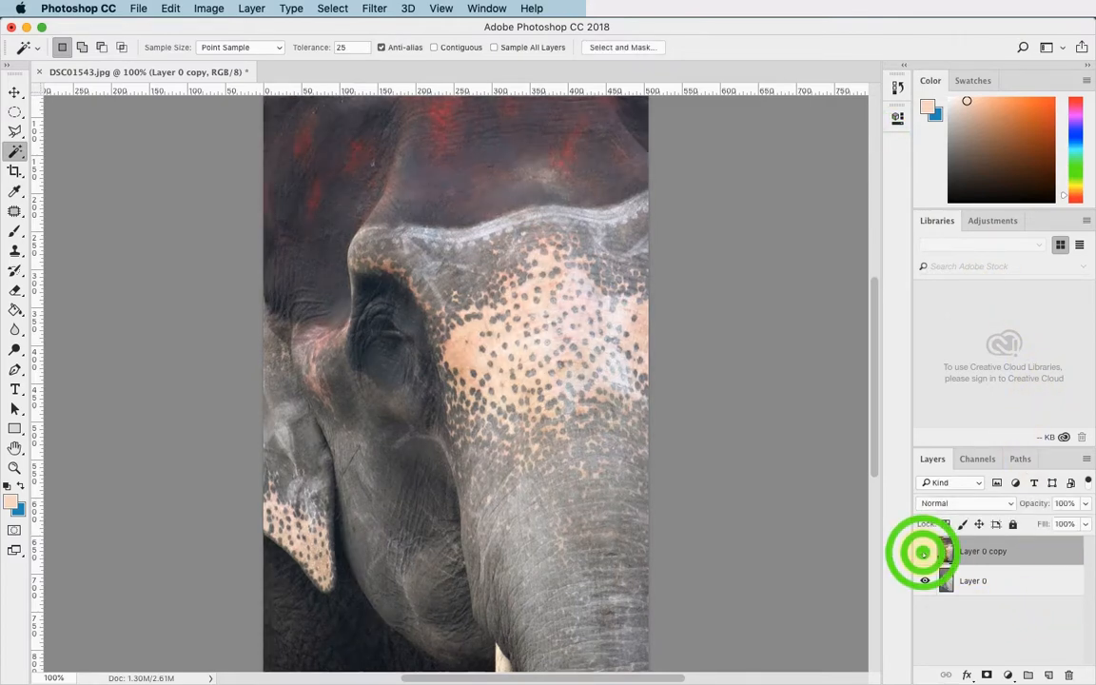
click(924, 552)
click(924, 552)
click(924, 552)
click(924, 552)
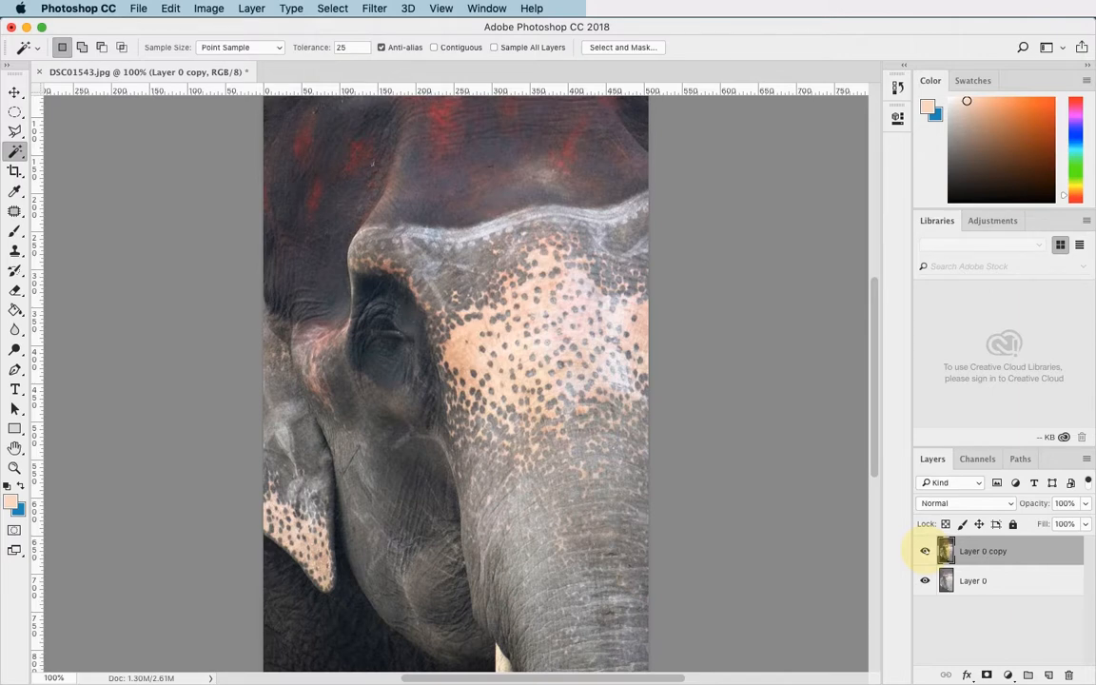
click(925, 551)
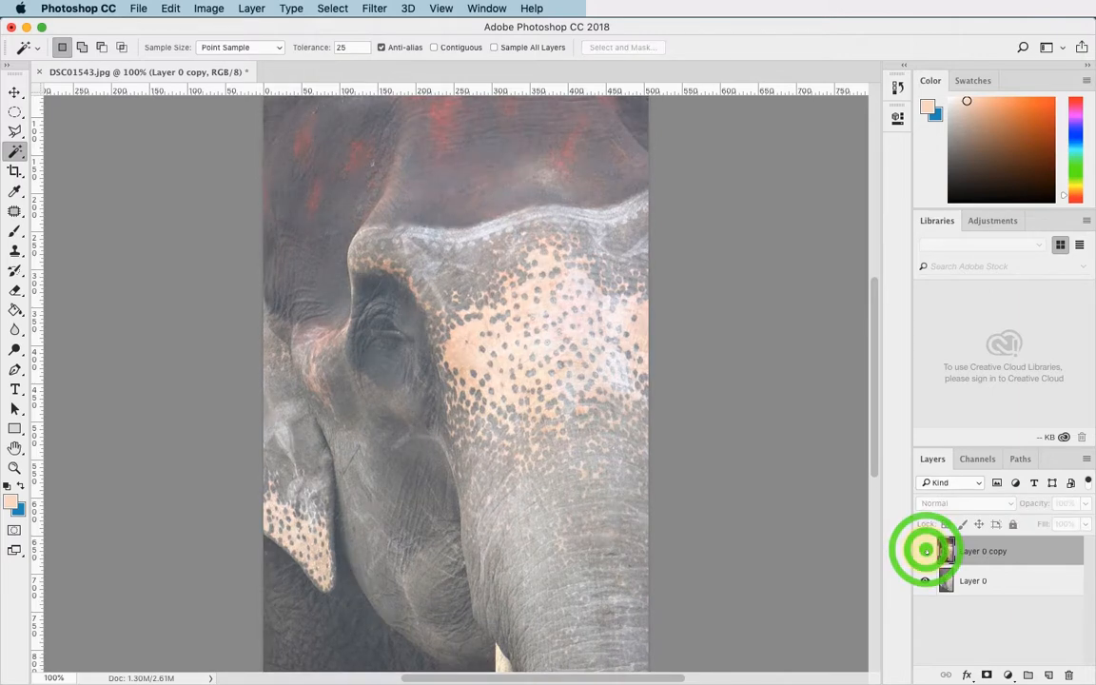
click(925, 551)
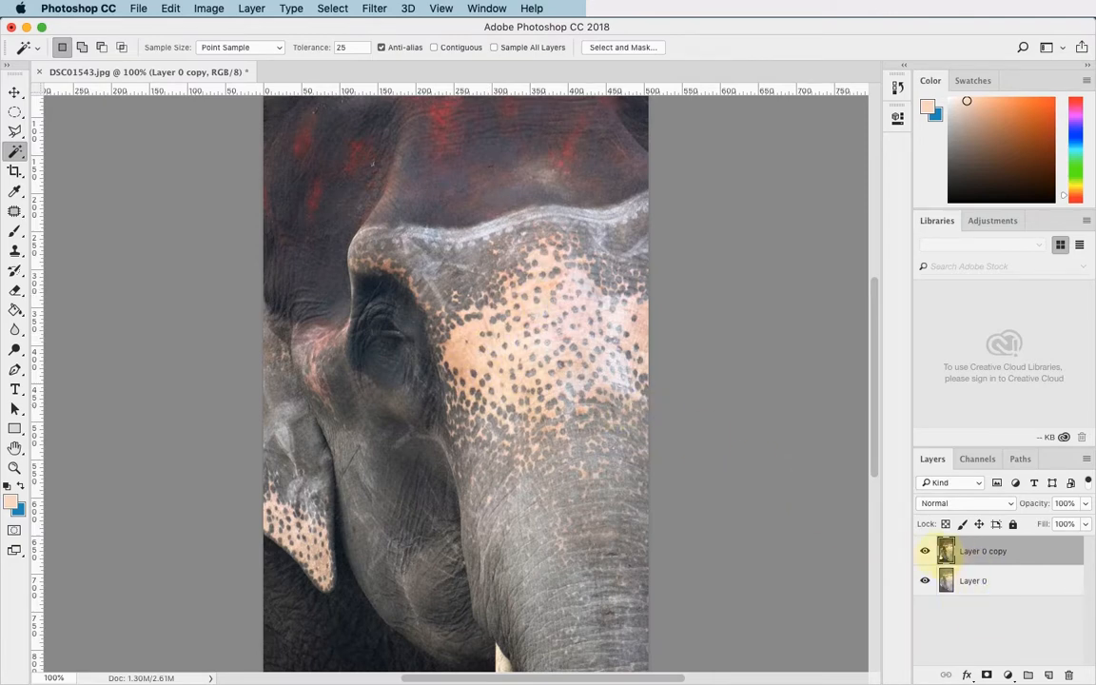
click(925, 551)
click(925, 551)
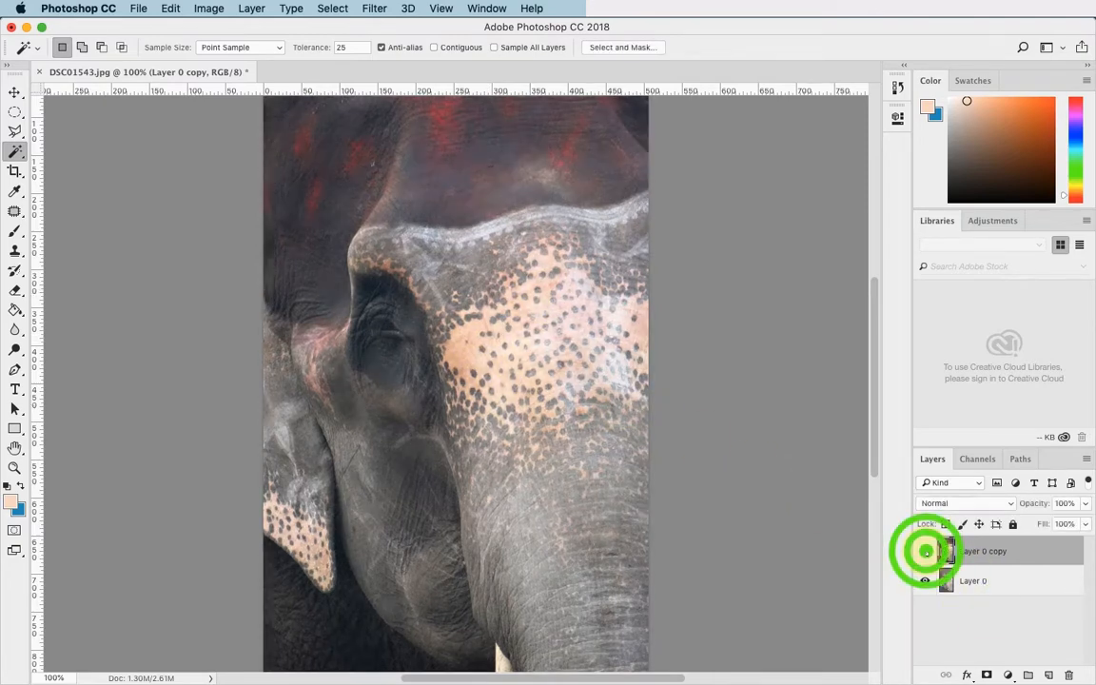
click(925, 550)
click(925, 550)
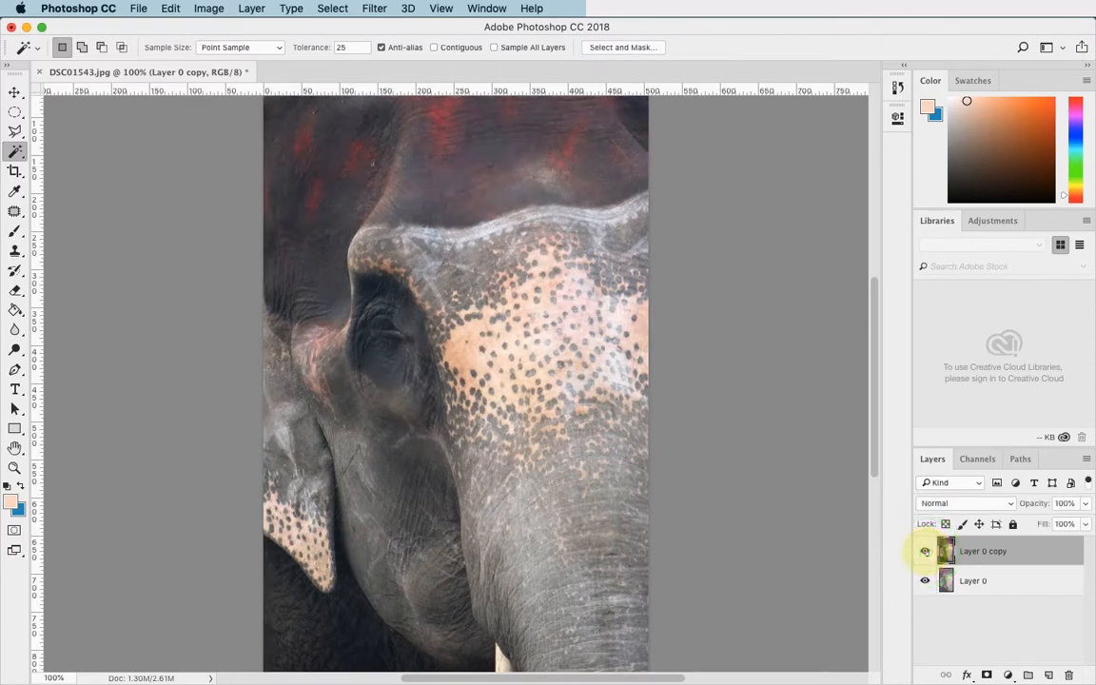
key(super+z)
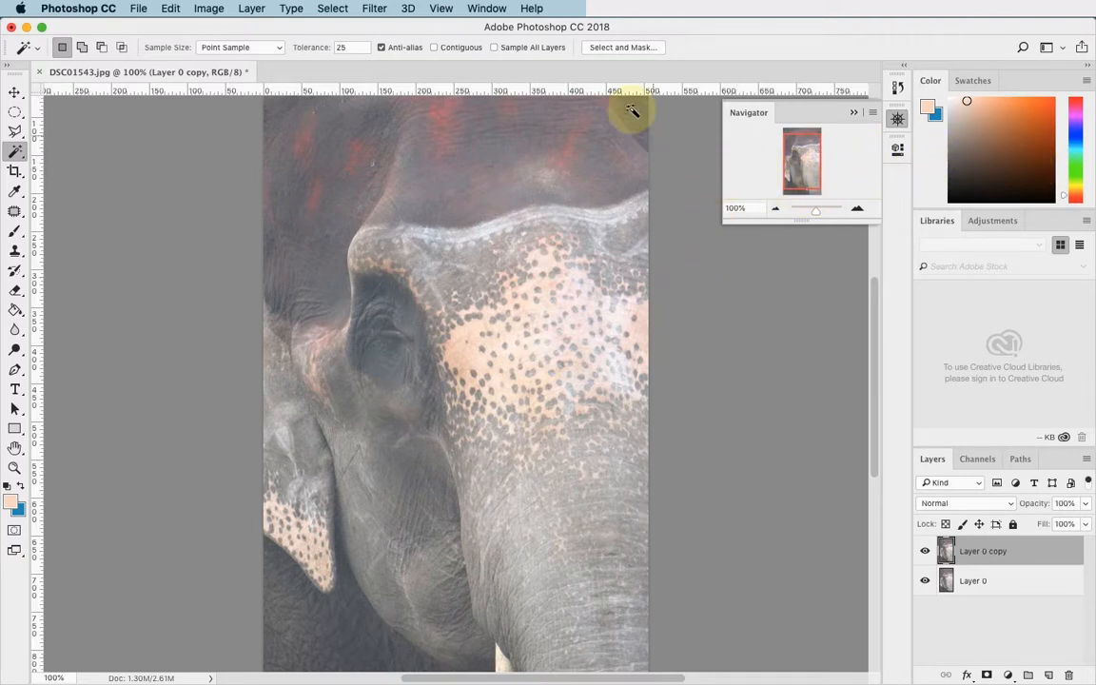
Display the photo's histogram with the RGB channel.
click(485, 7)
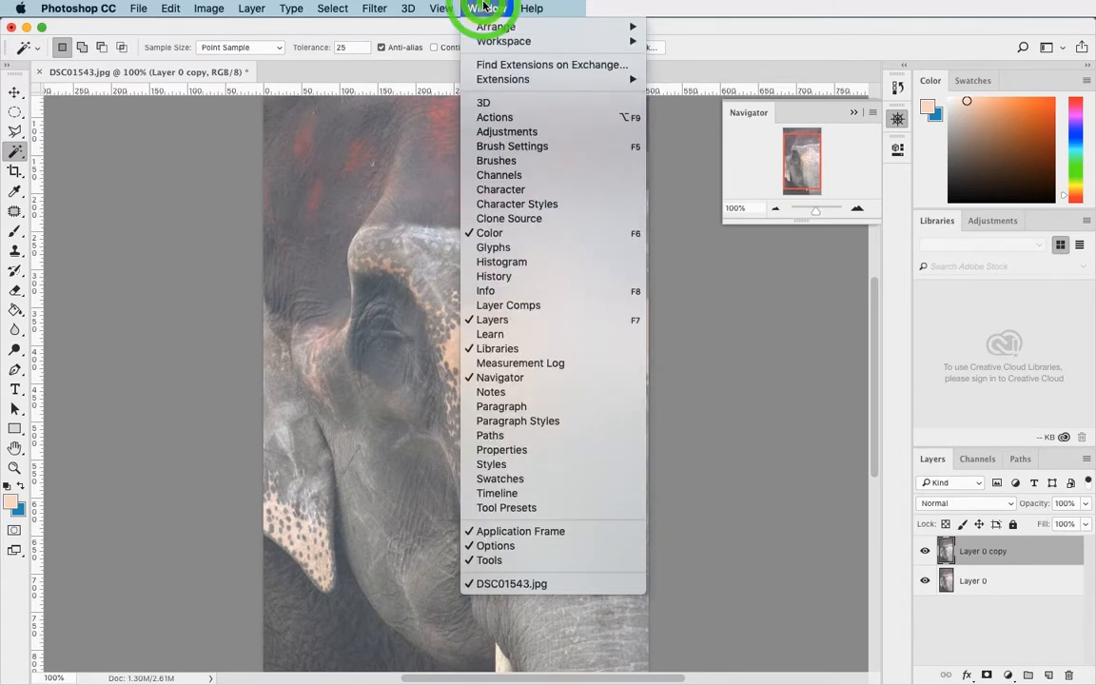
click(514, 262)
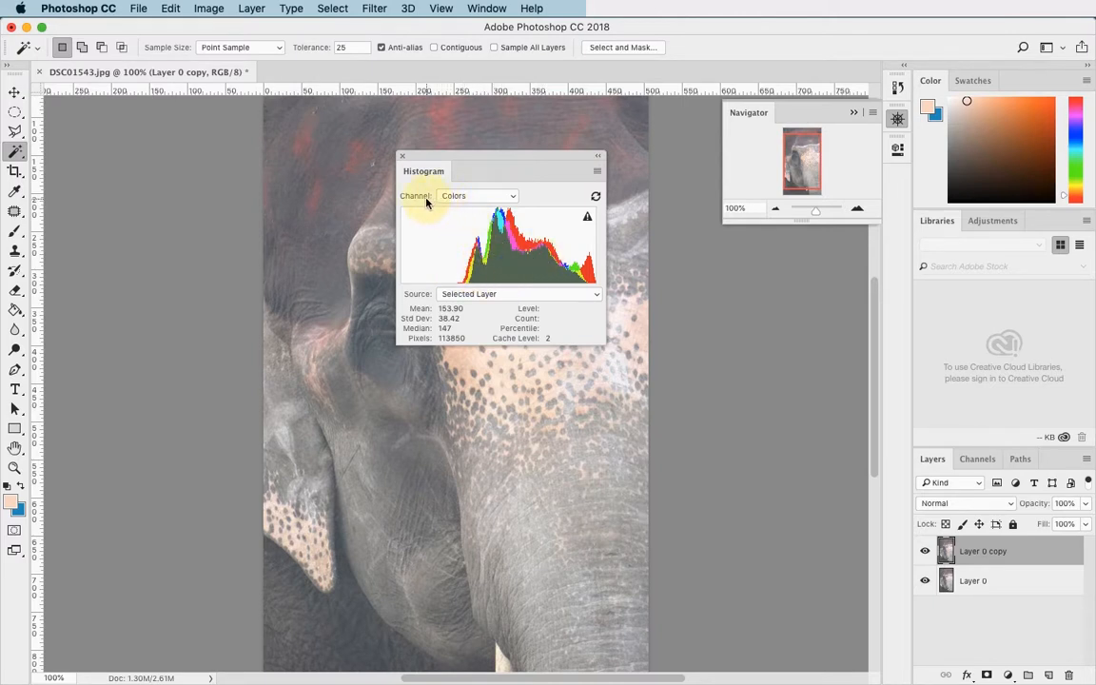
click(502, 199)
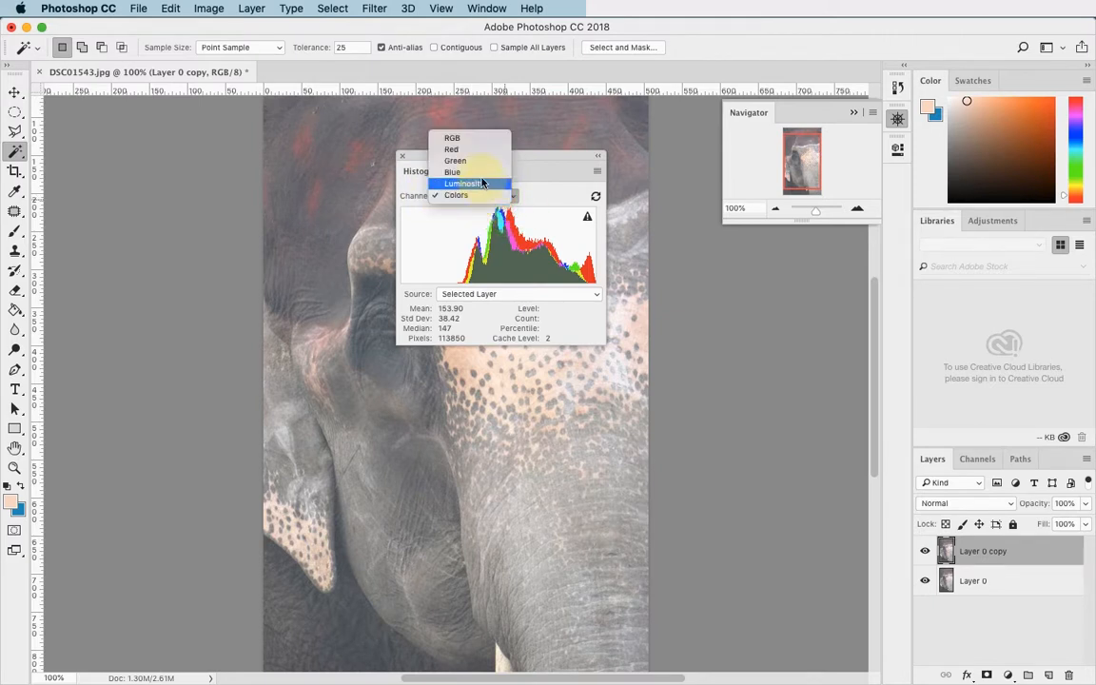
click(485, 141)
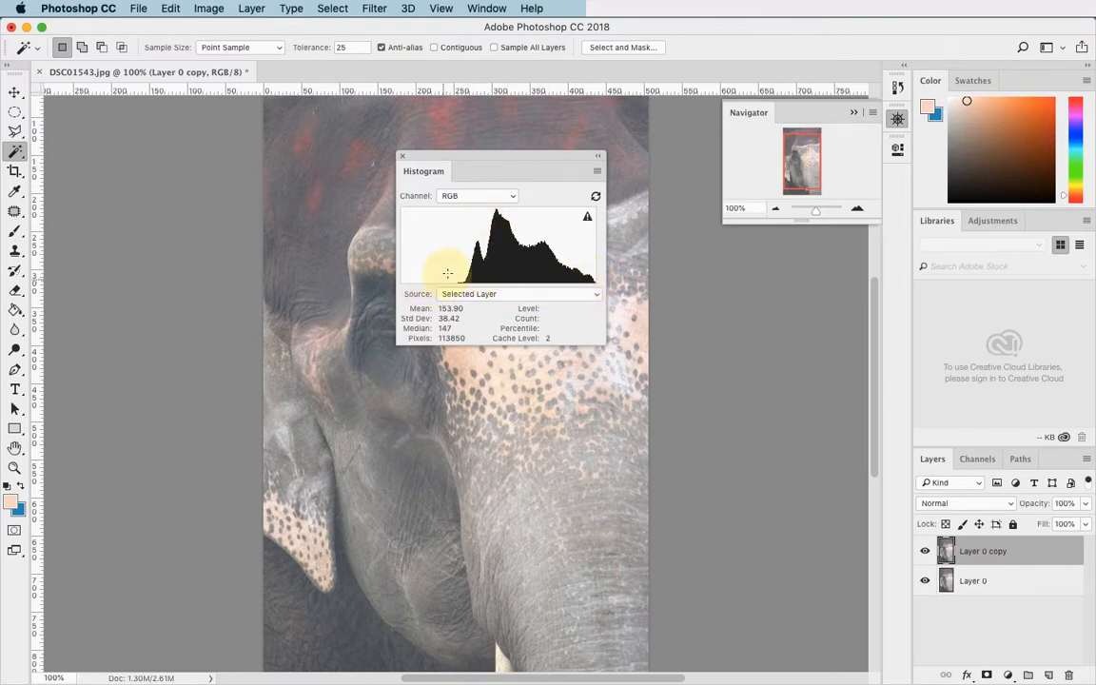
View the histogram for the Red, Green, Blue and Luminosity channels, and refresh it with uncached data.
click(475, 196)
click(476, 207)
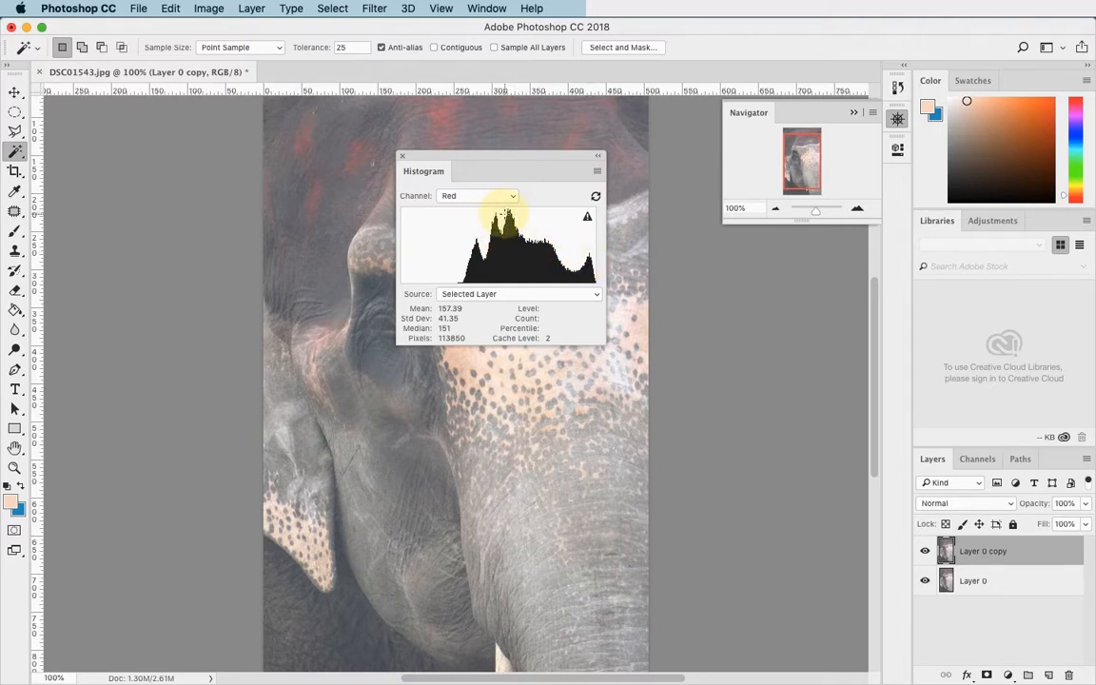
click(469, 197)
click(470, 206)
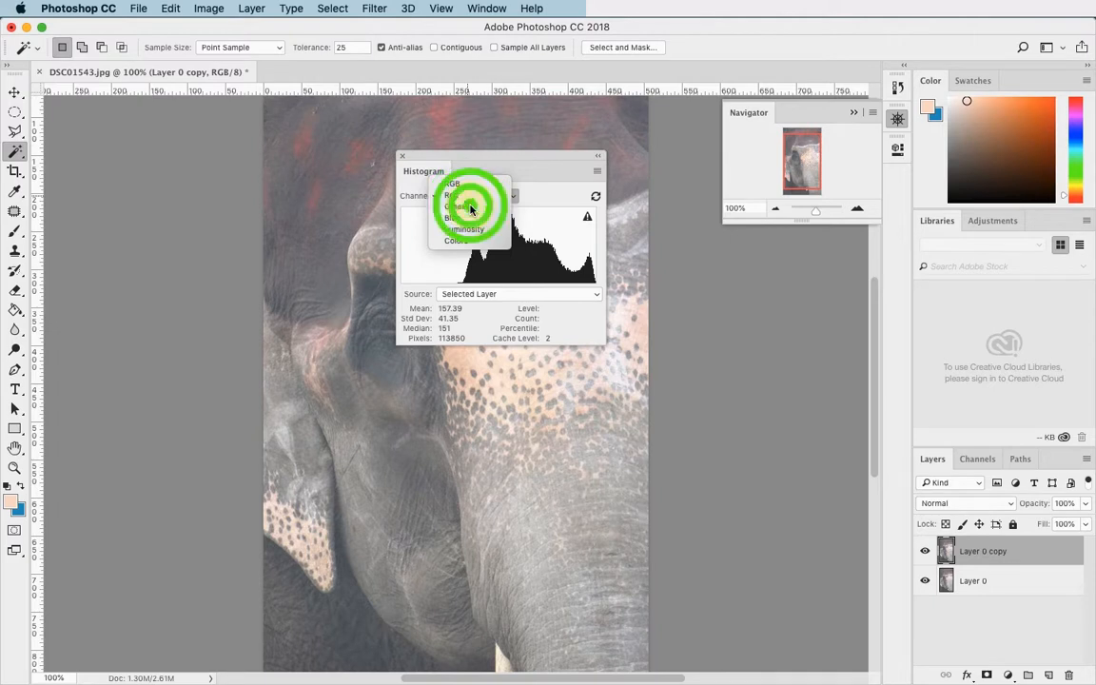
click(470, 198)
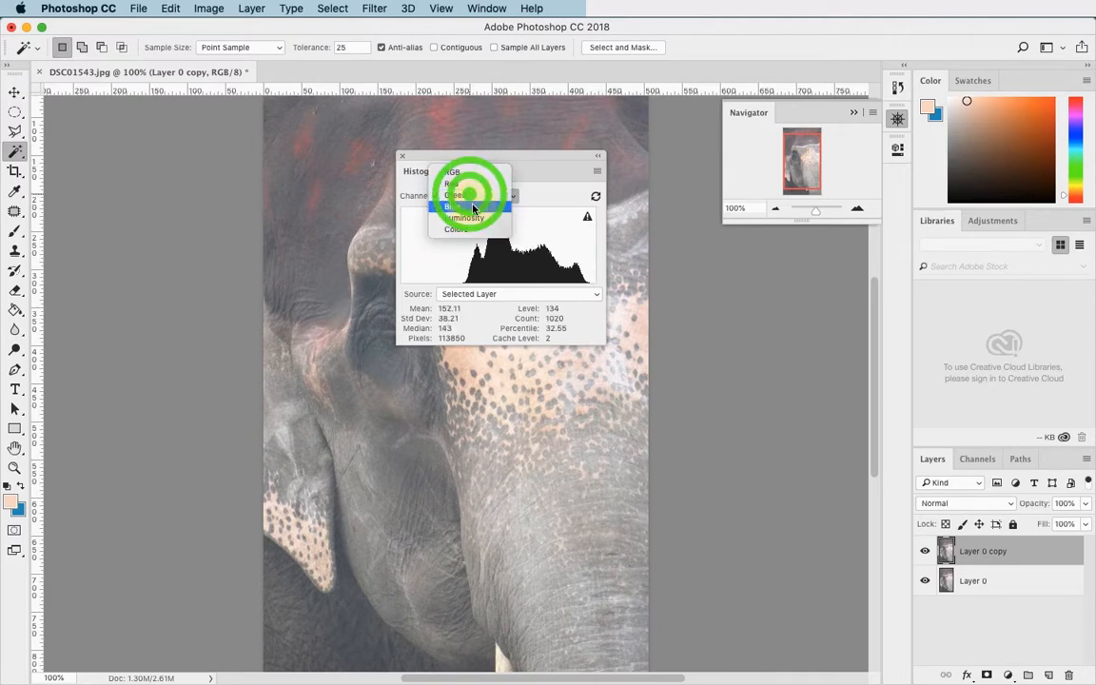
click(466, 206)
click(484, 198)
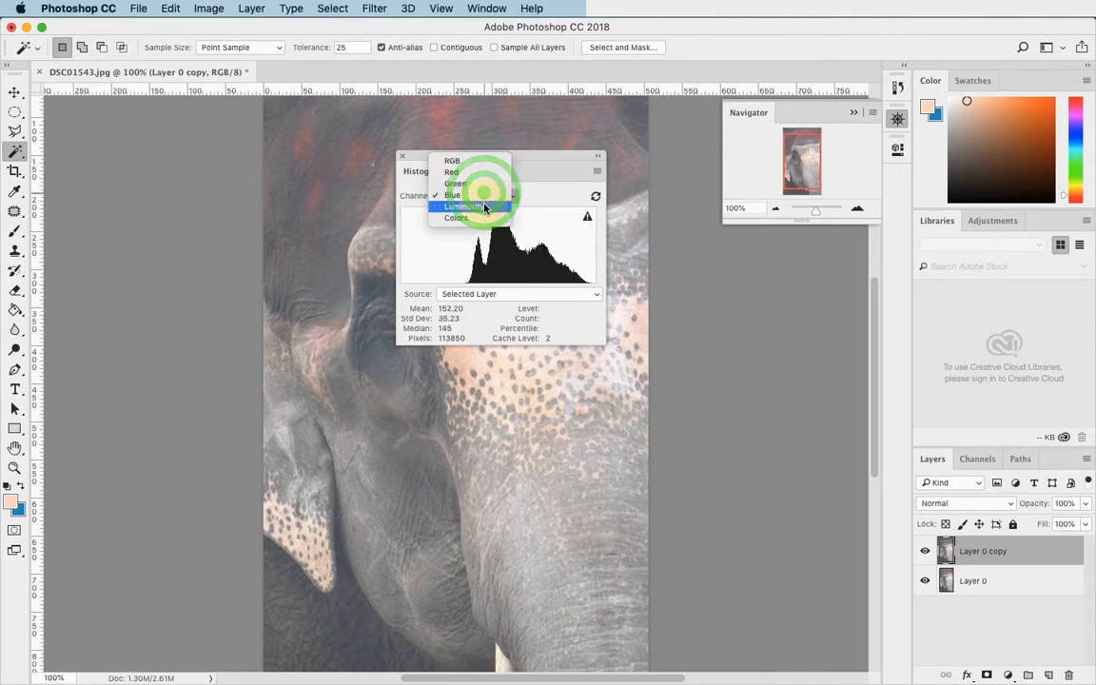
click(476, 206)
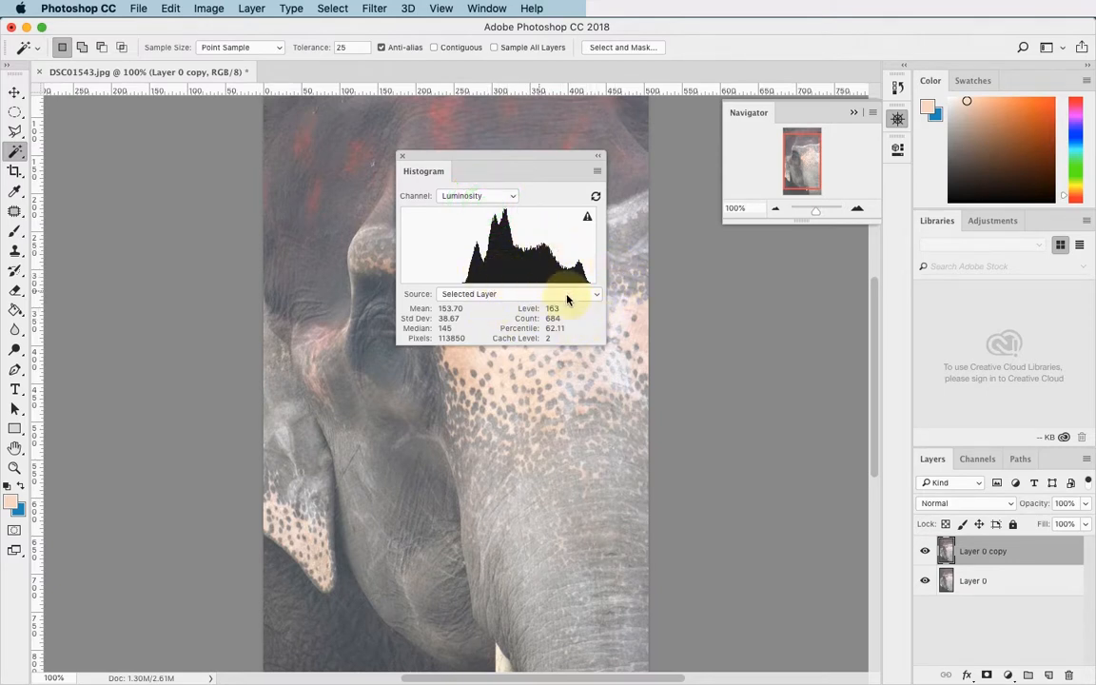
click(587, 218)
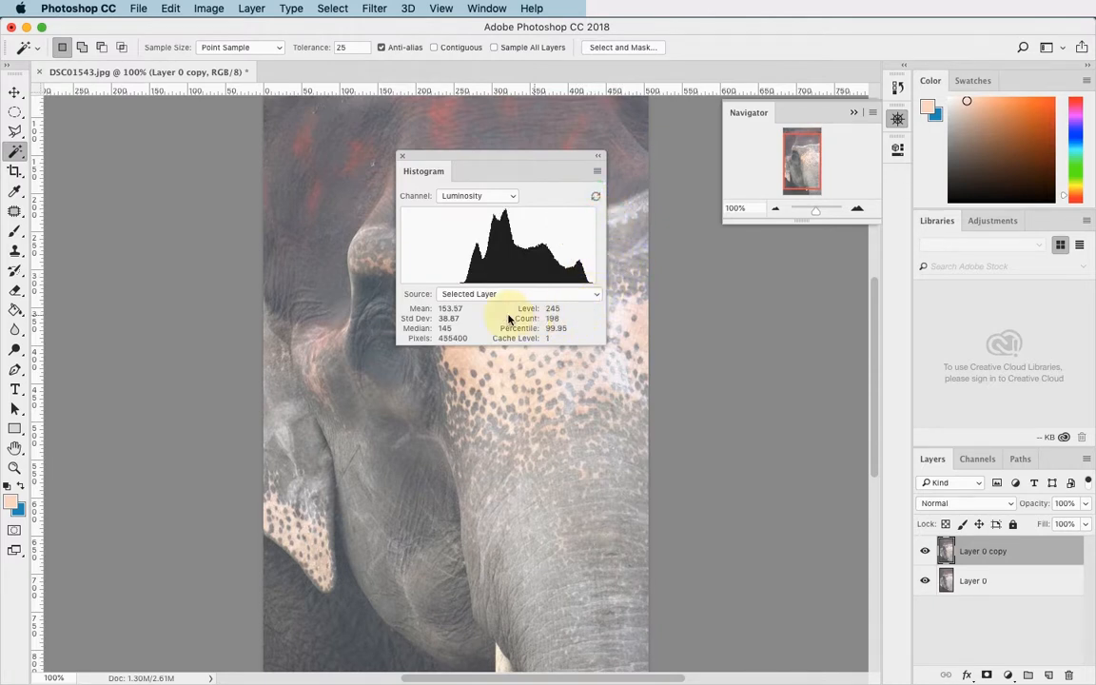
View the Colors histogram with Entire Image as its source, check the histogram's view options and close it.
click(466, 293)
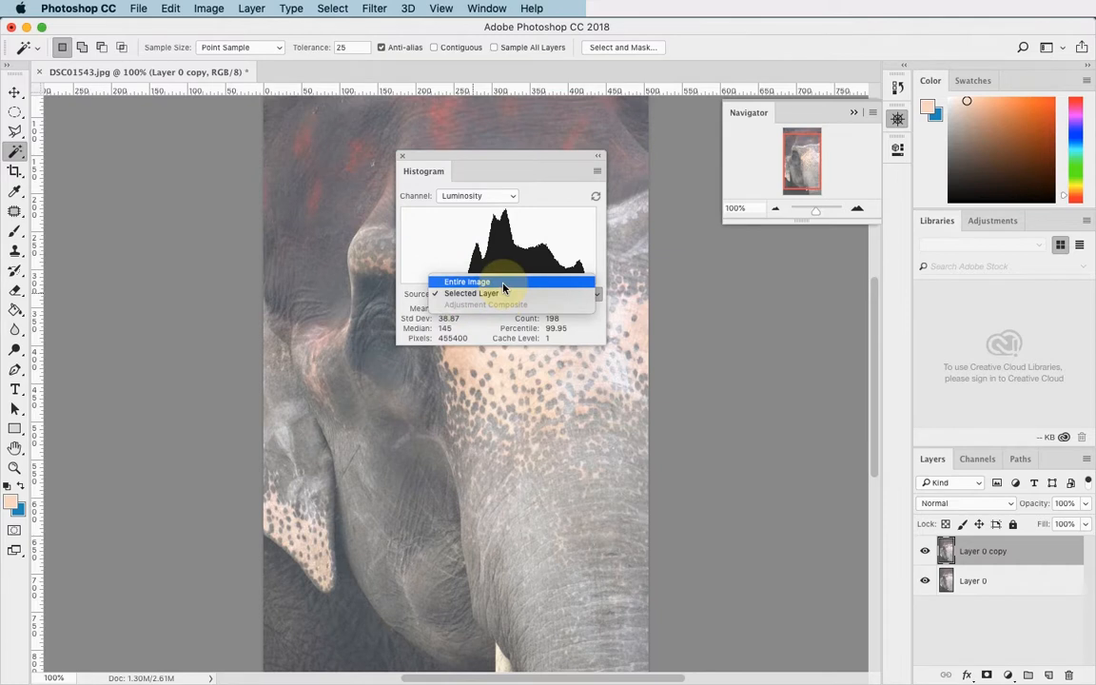
click(511, 175)
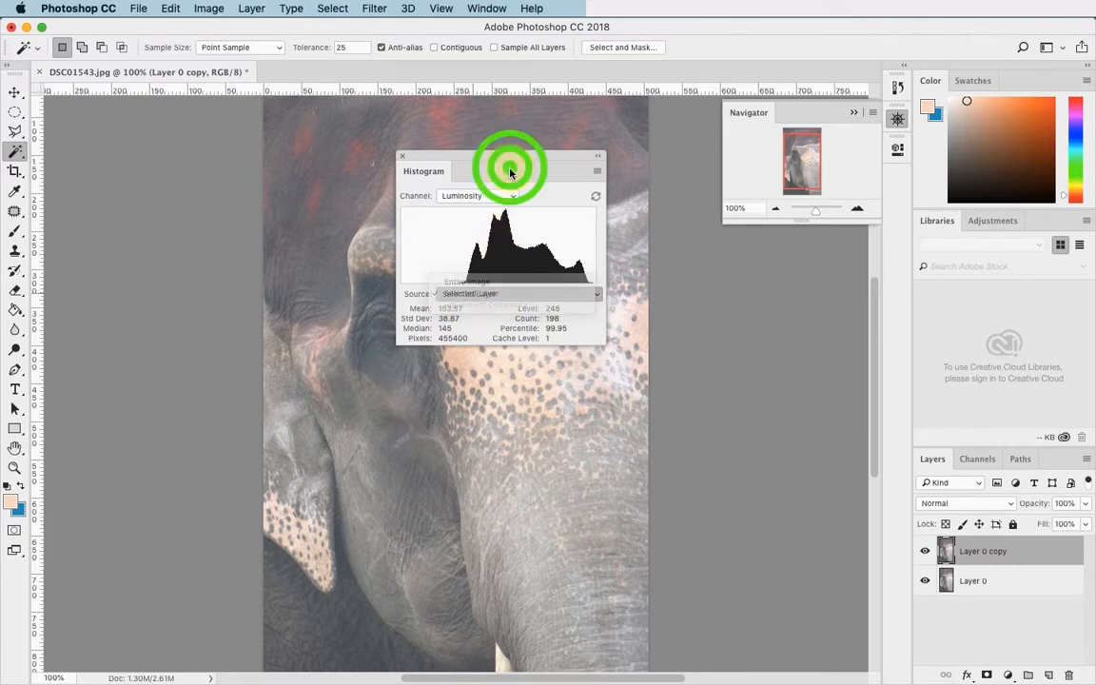
click(495, 195)
click(487, 204)
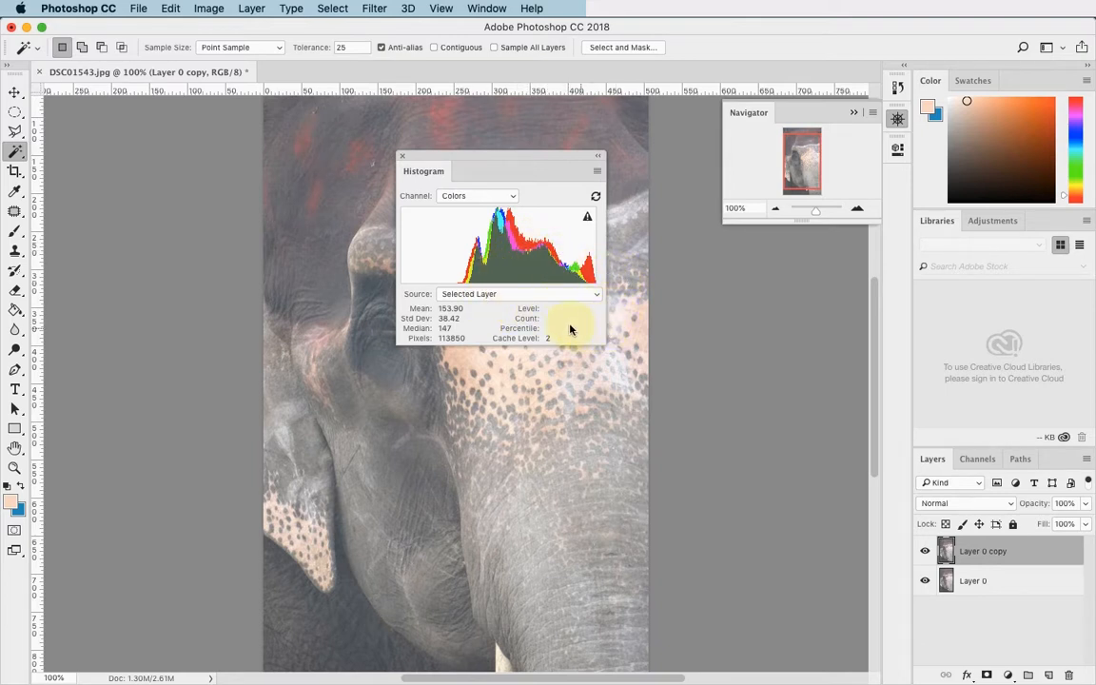
click(506, 293)
click(504, 282)
click(597, 173)
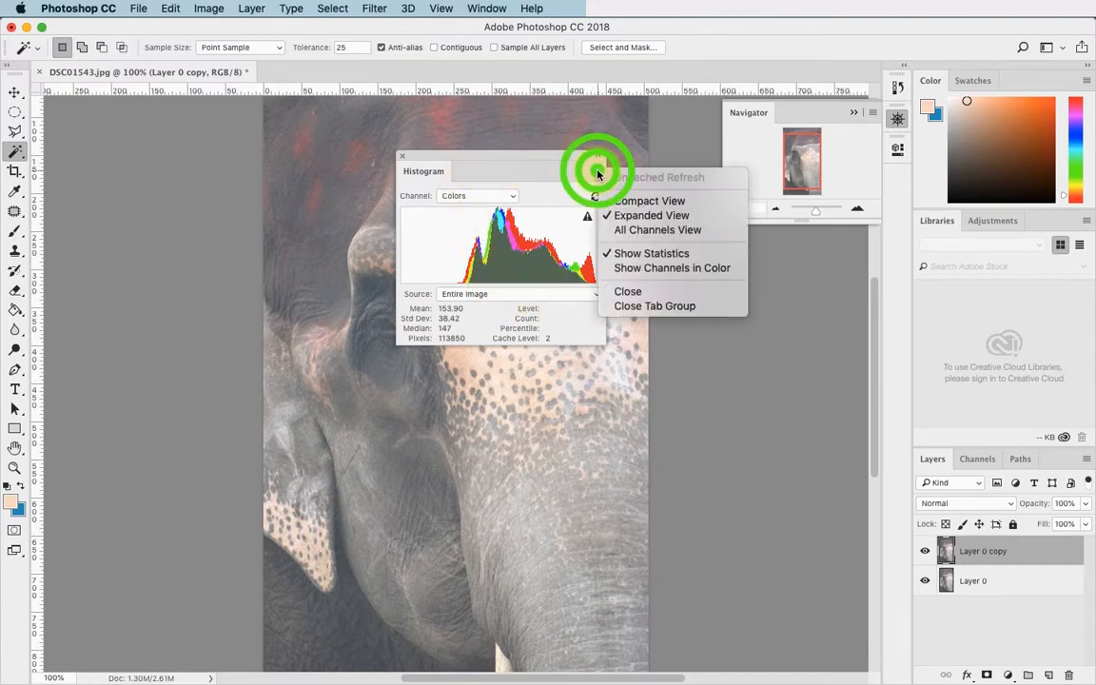
click(511, 175)
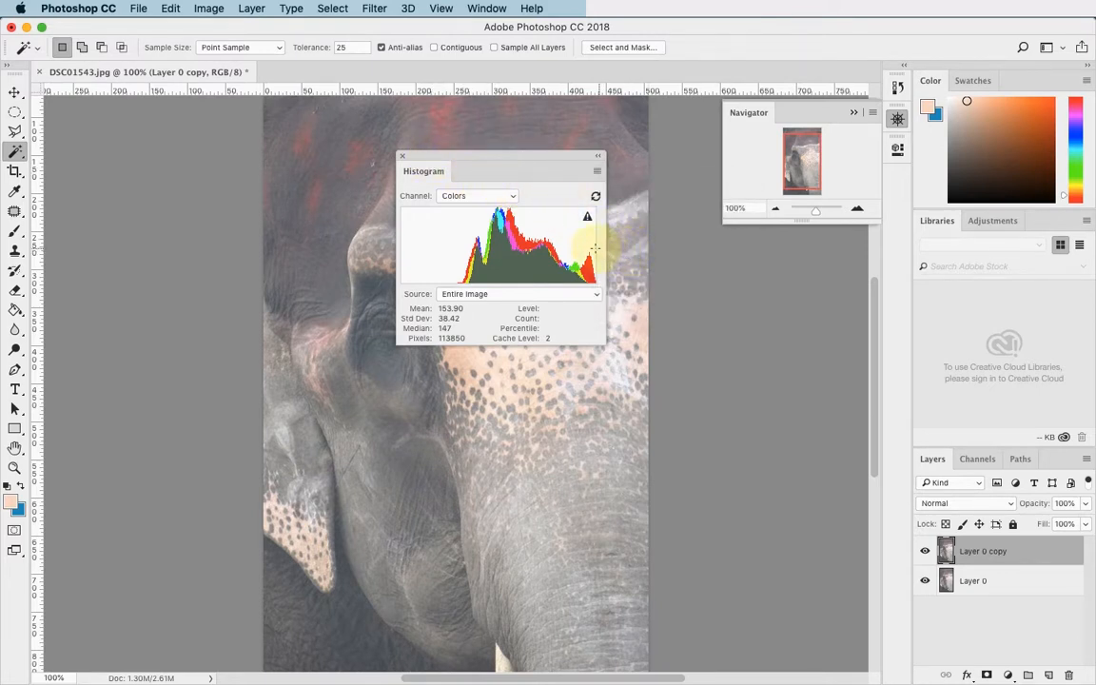
click(402, 156)
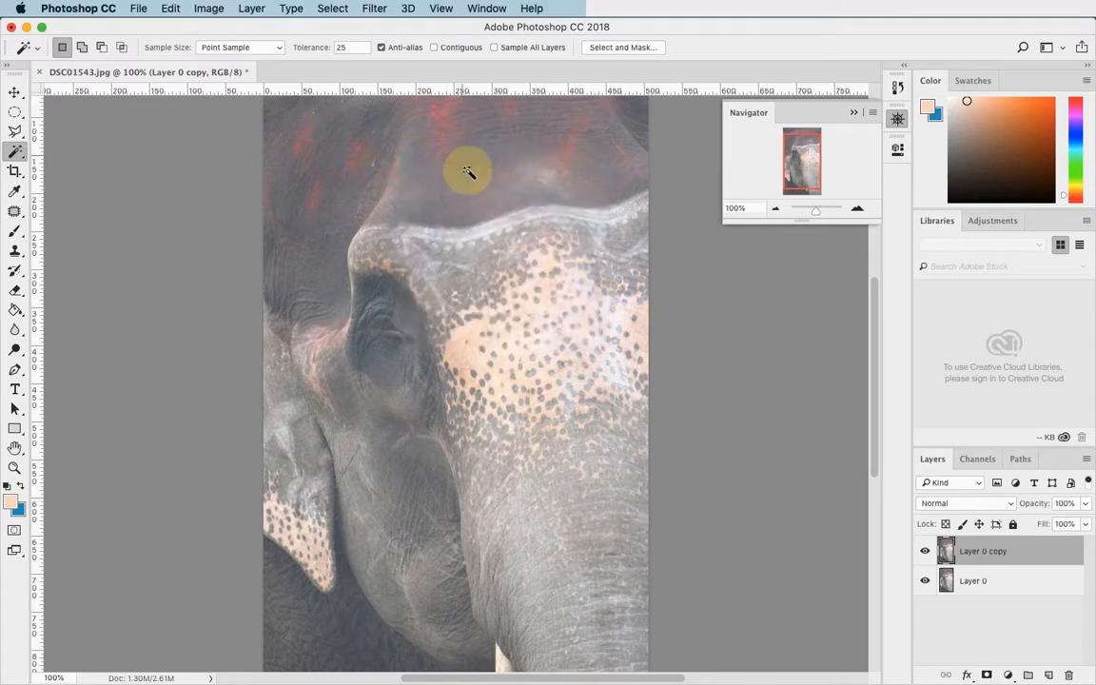
Open Levels for the layer copy and raise the black input level to 78, where the histogram data begins.
click(208, 7)
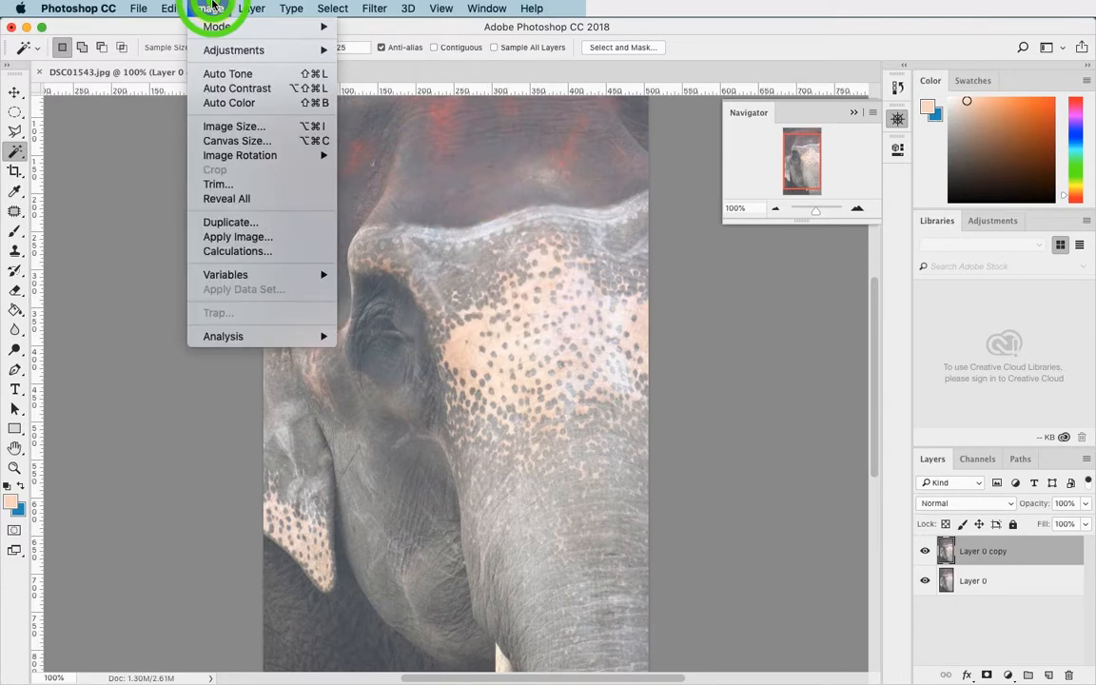
mouse_move(257, 50)
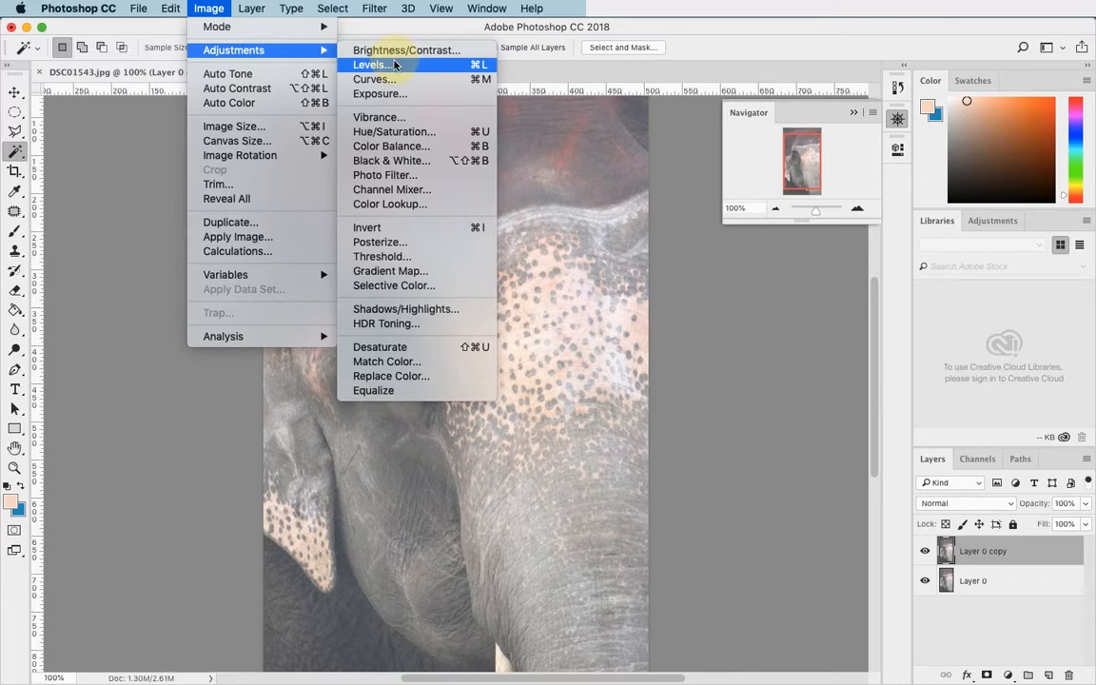
click(383, 65)
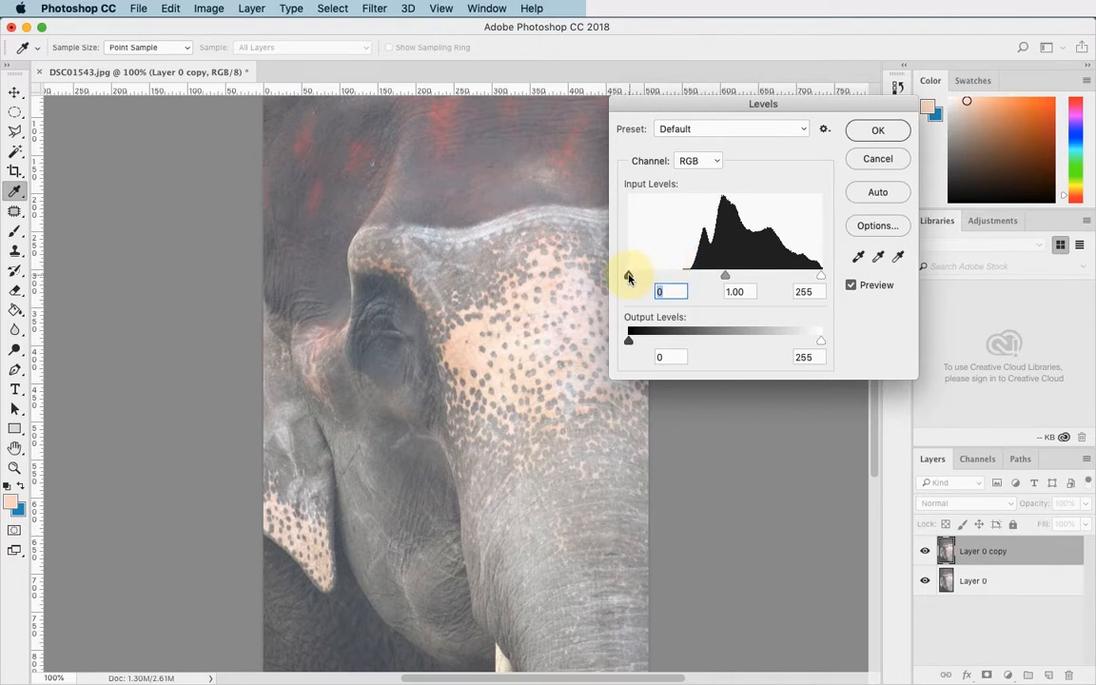
click(628, 276)
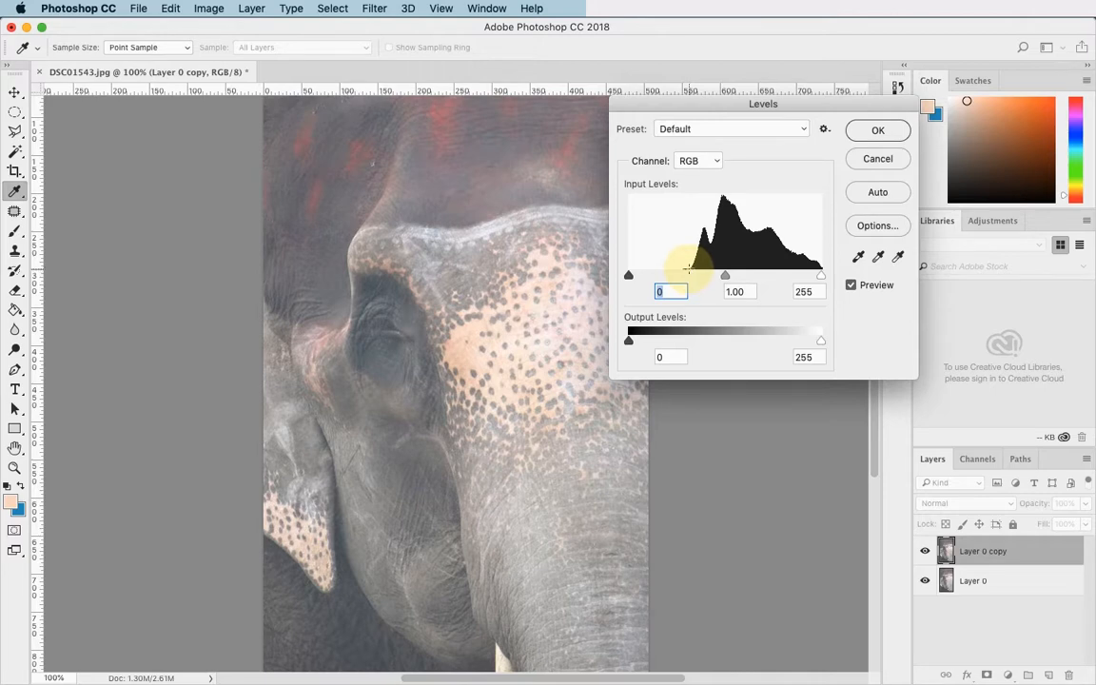
drag(630, 277, 685, 276)
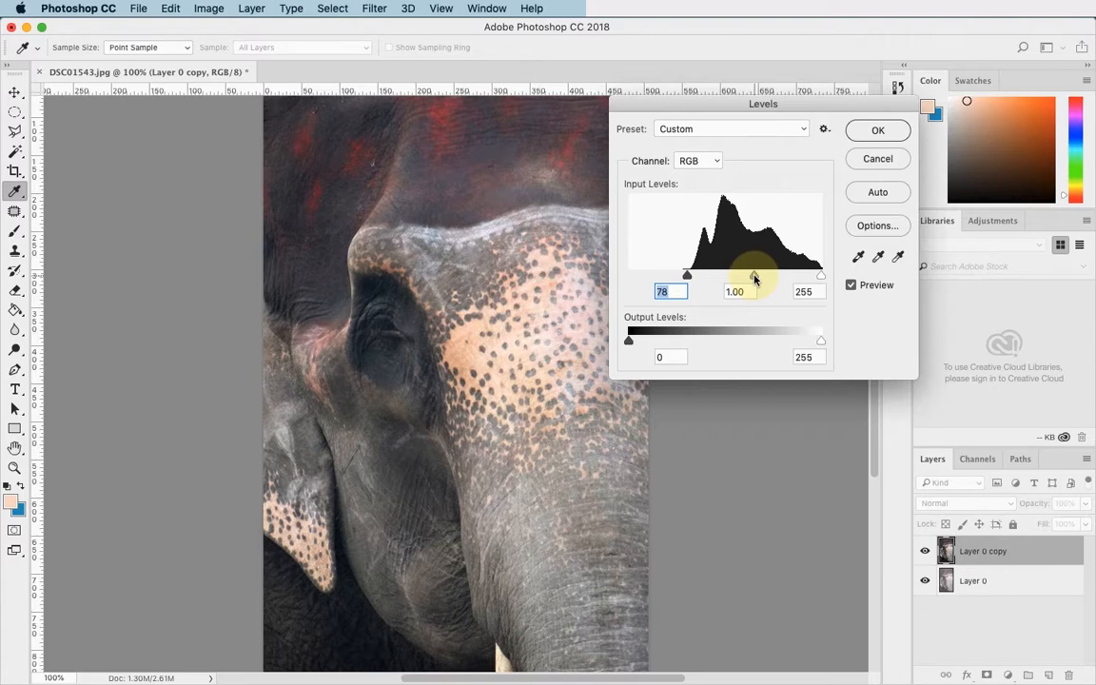
Try midtone input levels of 1.54 and 0.43, and return the midtones to 1.00.
drag(754, 276, 725, 279)
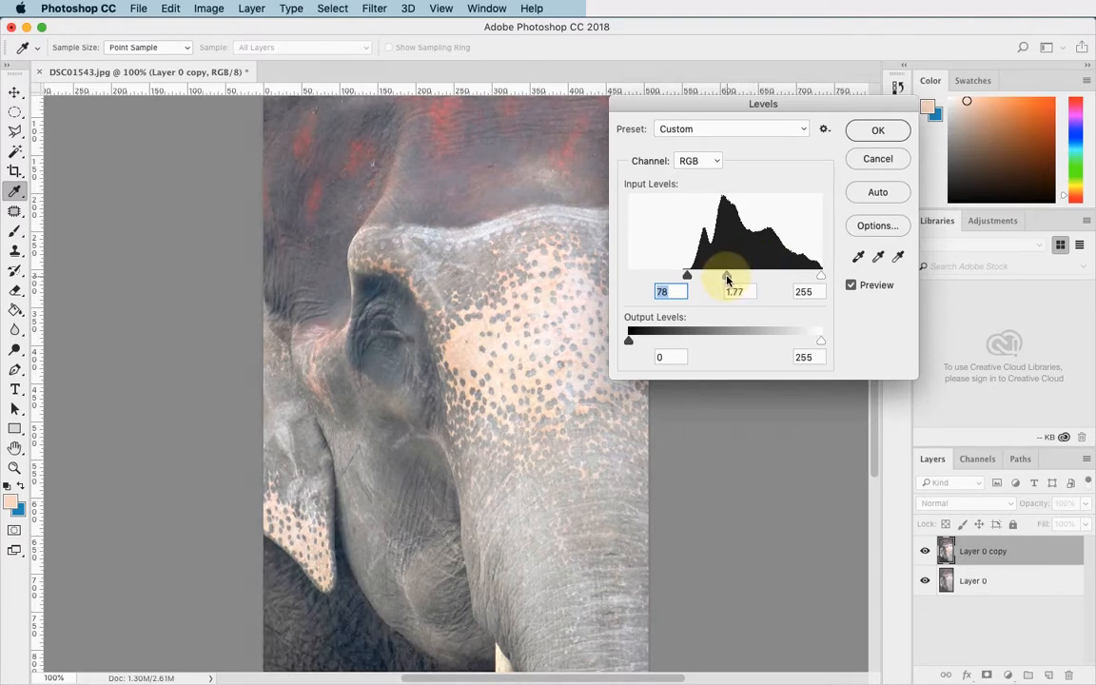
drag(730, 278, 735, 279)
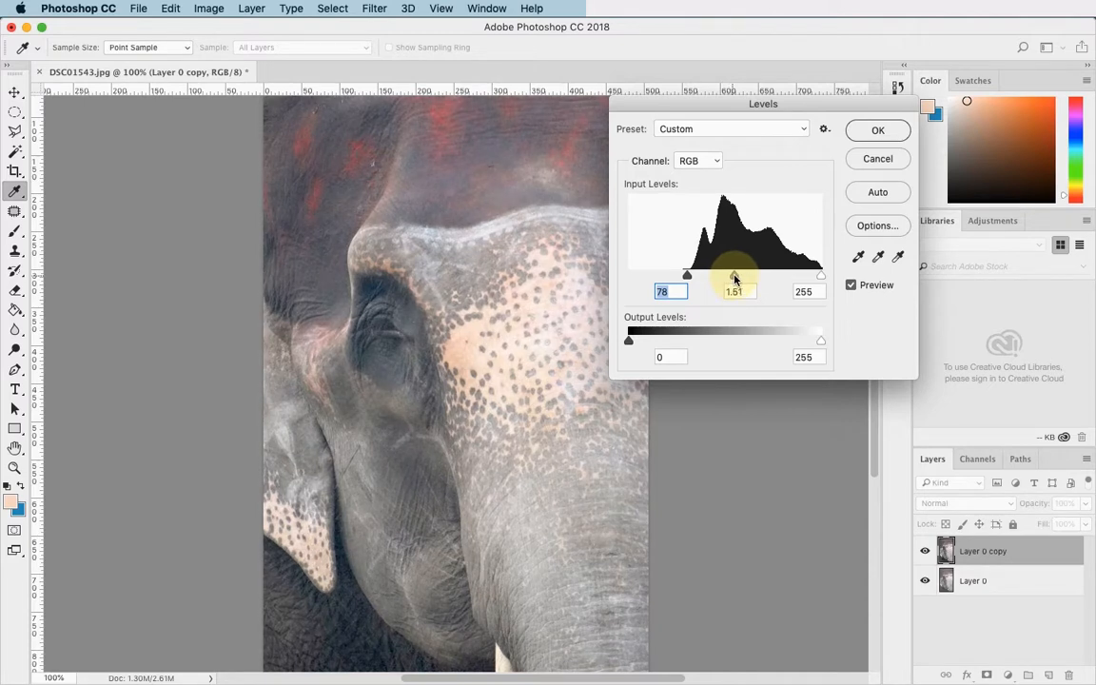
click(733, 277)
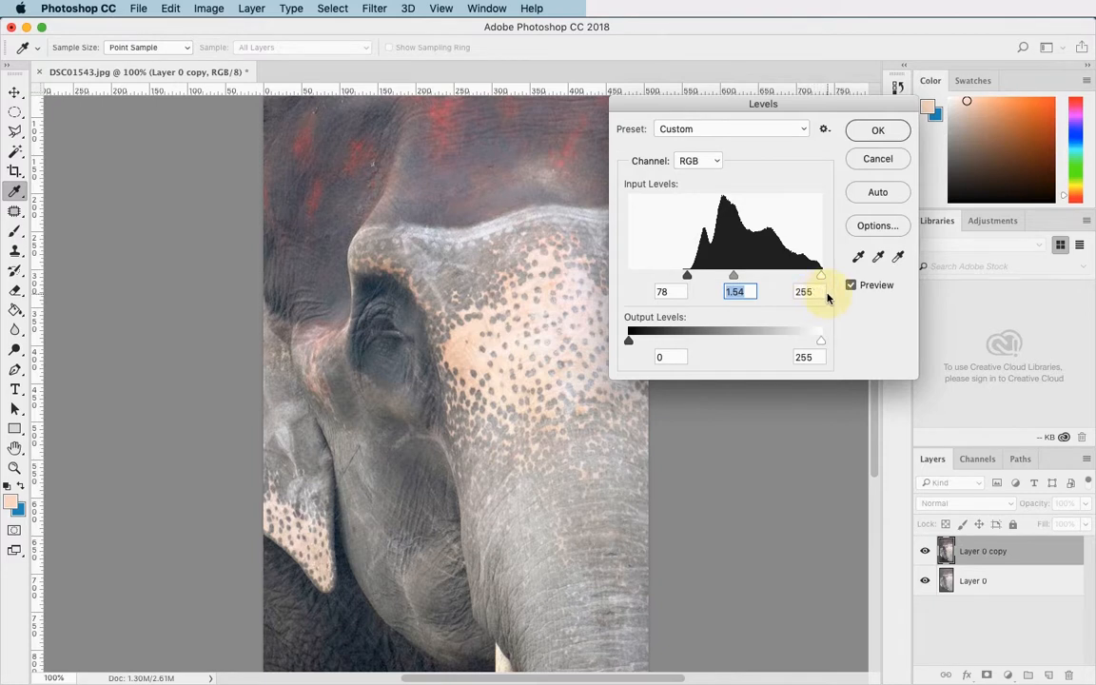
click(733, 274)
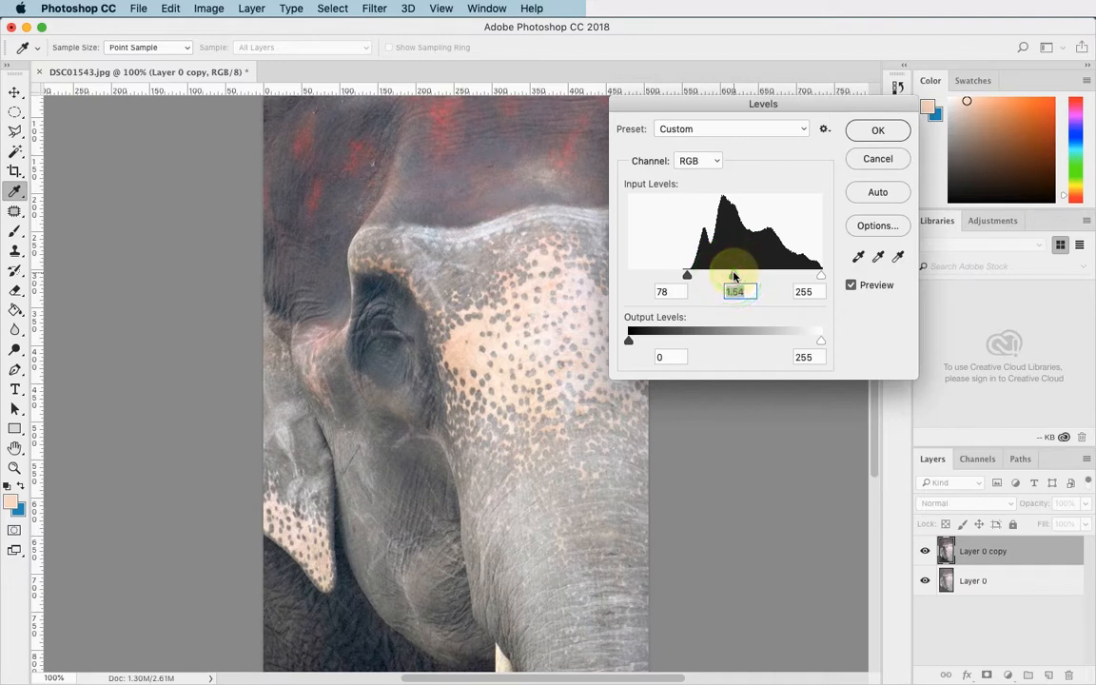
drag(734, 275, 785, 275)
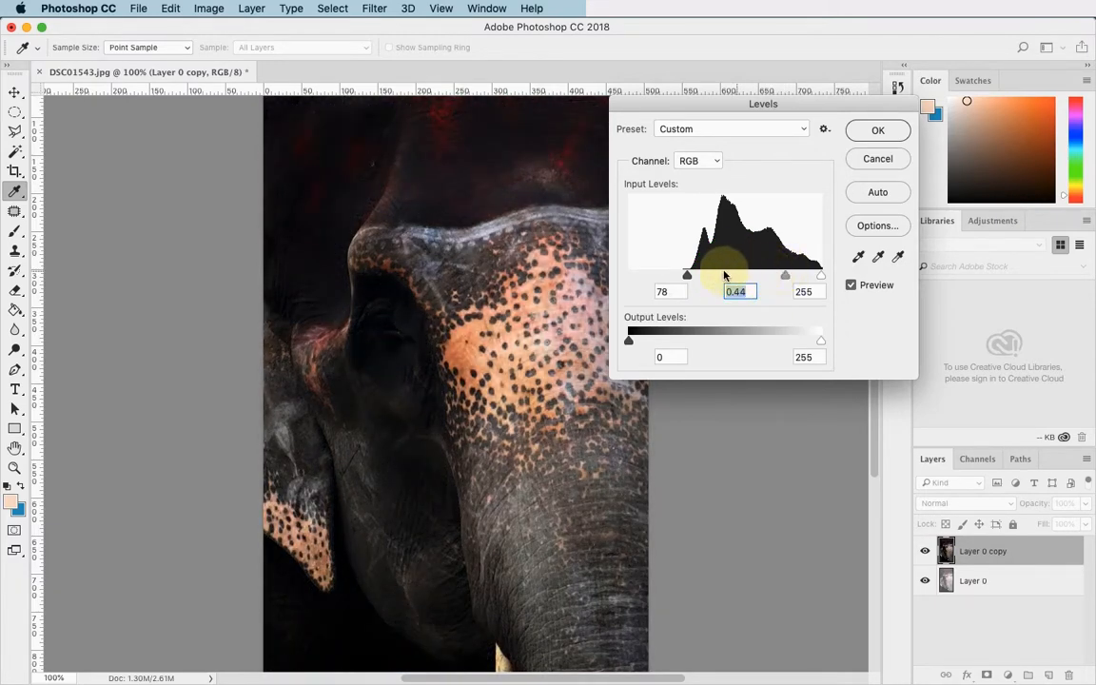
click(786, 276)
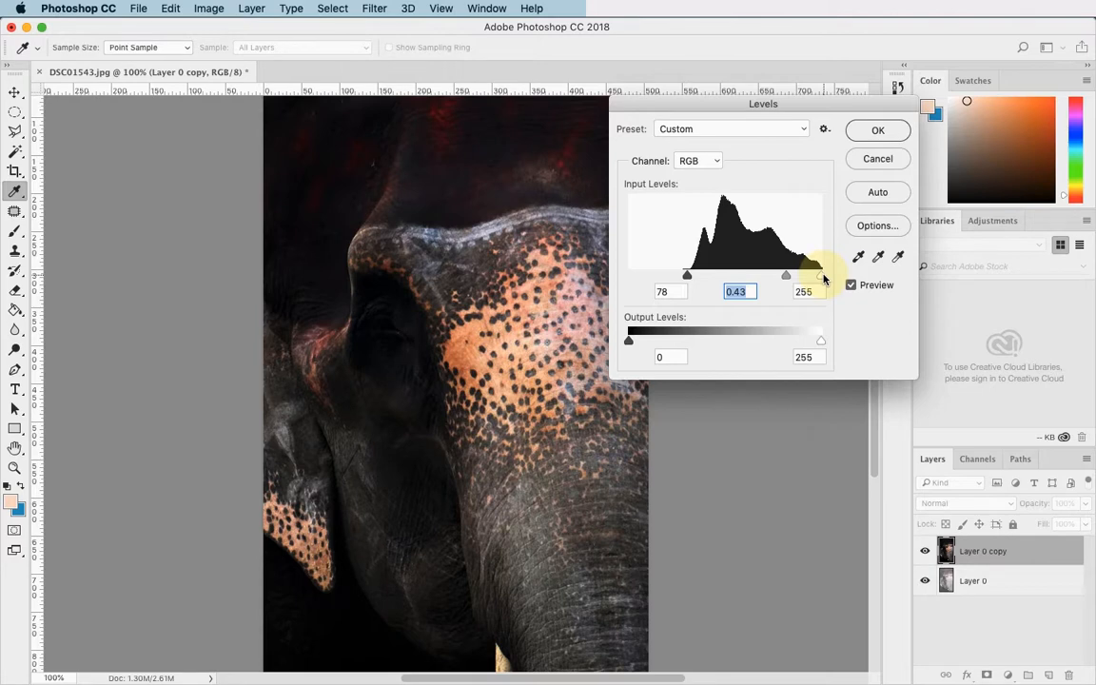
drag(786, 275, 753, 277)
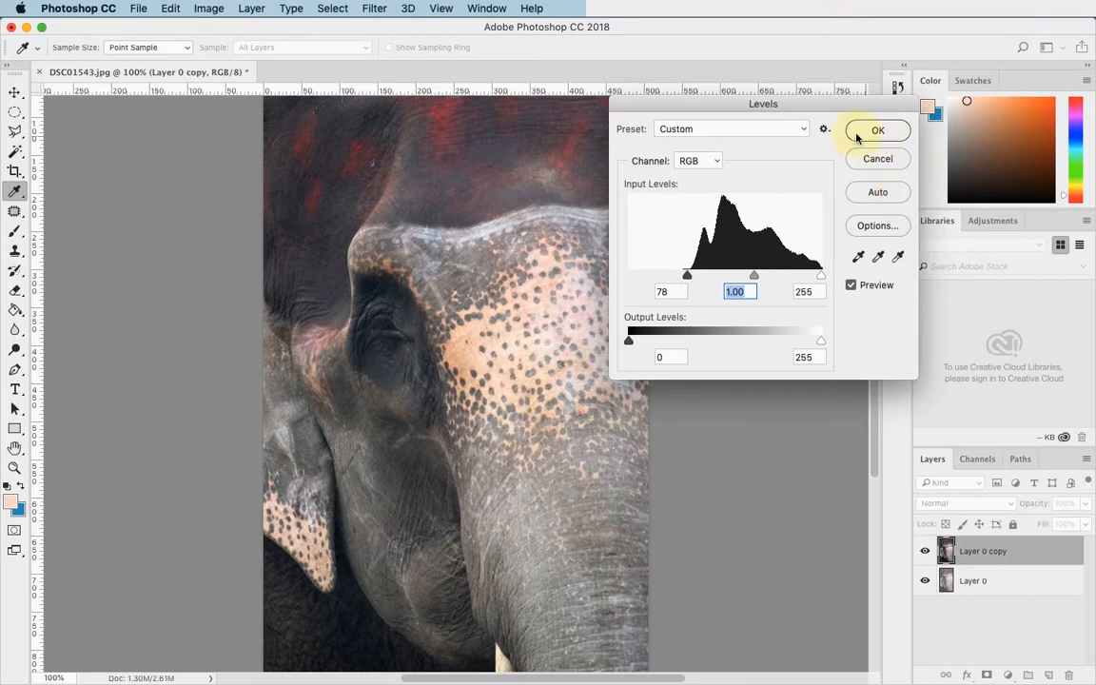
Try the automatic Levels correction, raise its black input level to 79 and bring it back to 0.
drag(840, 108, 881, 42)
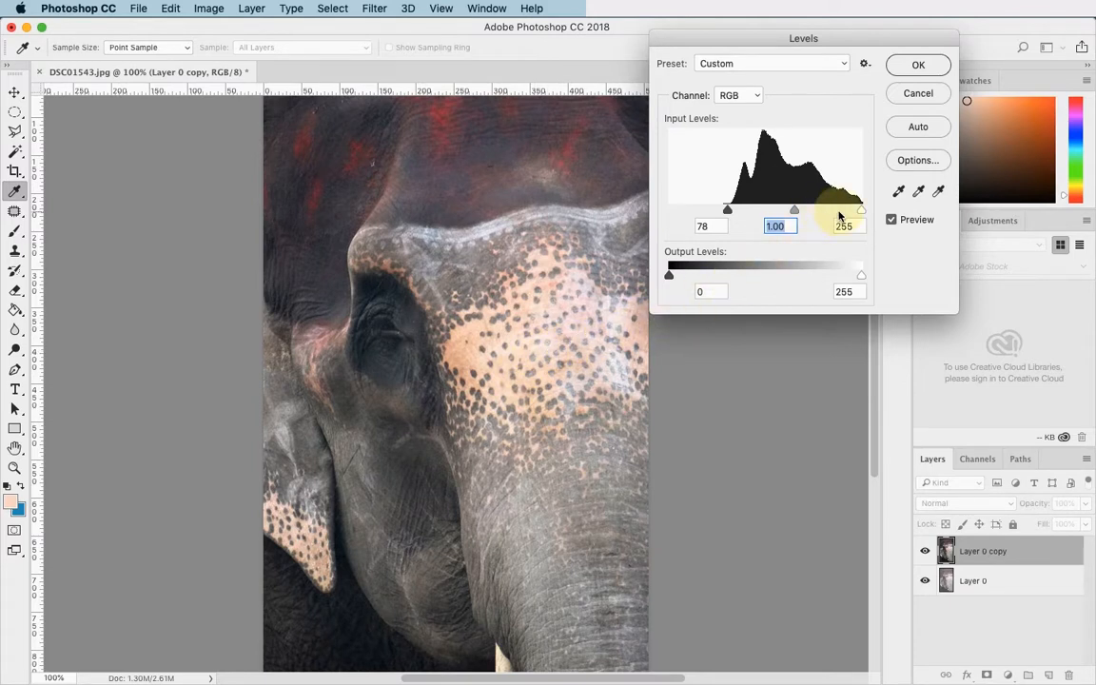
click(919, 127)
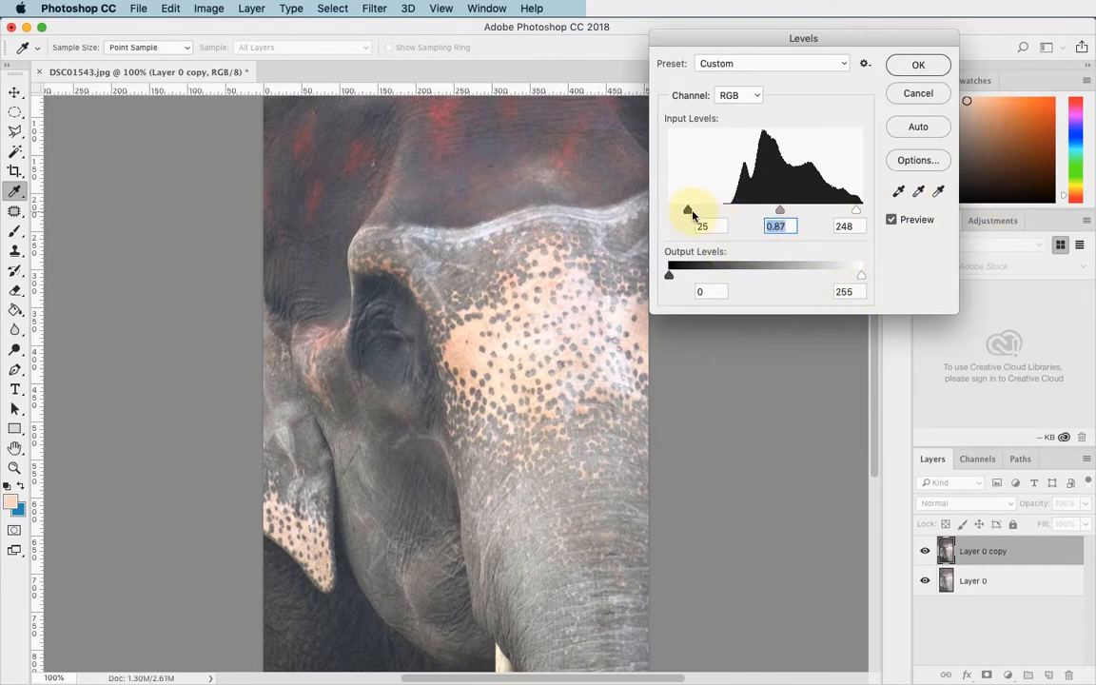
drag(688, 211, 729, 211)
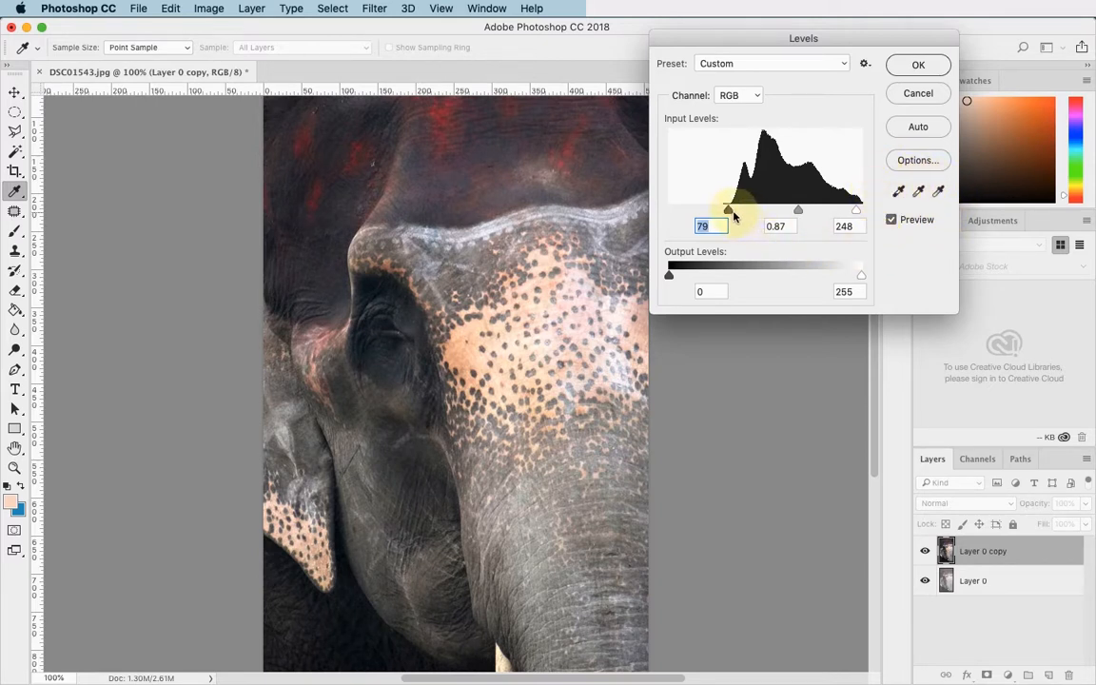
drag(729, 211, 563, 215)
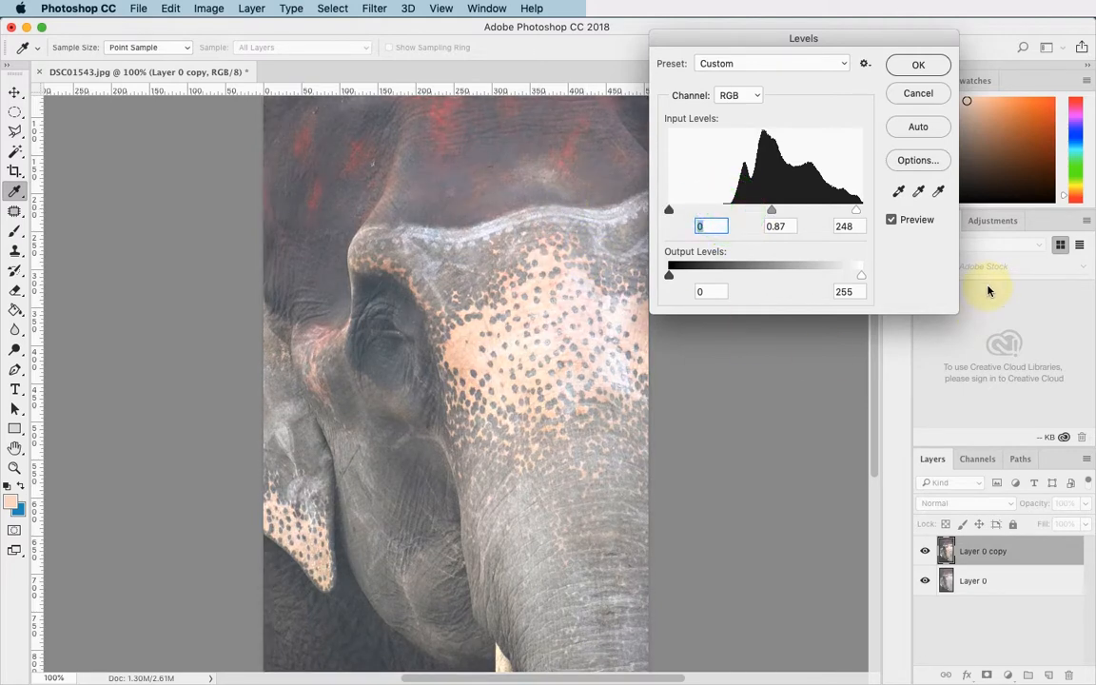
Sample the black point in the dark eye area and the white point near the forehead's pale ridge, and apply the Levels adjustment.
click(899, 193)
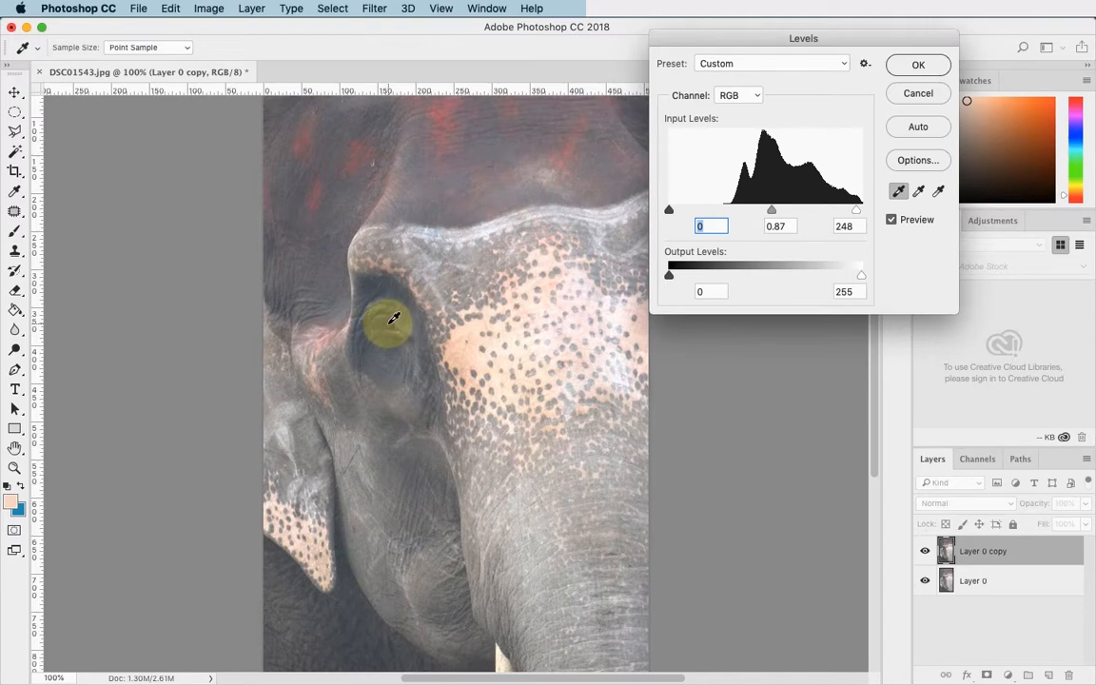
click(386, 322)
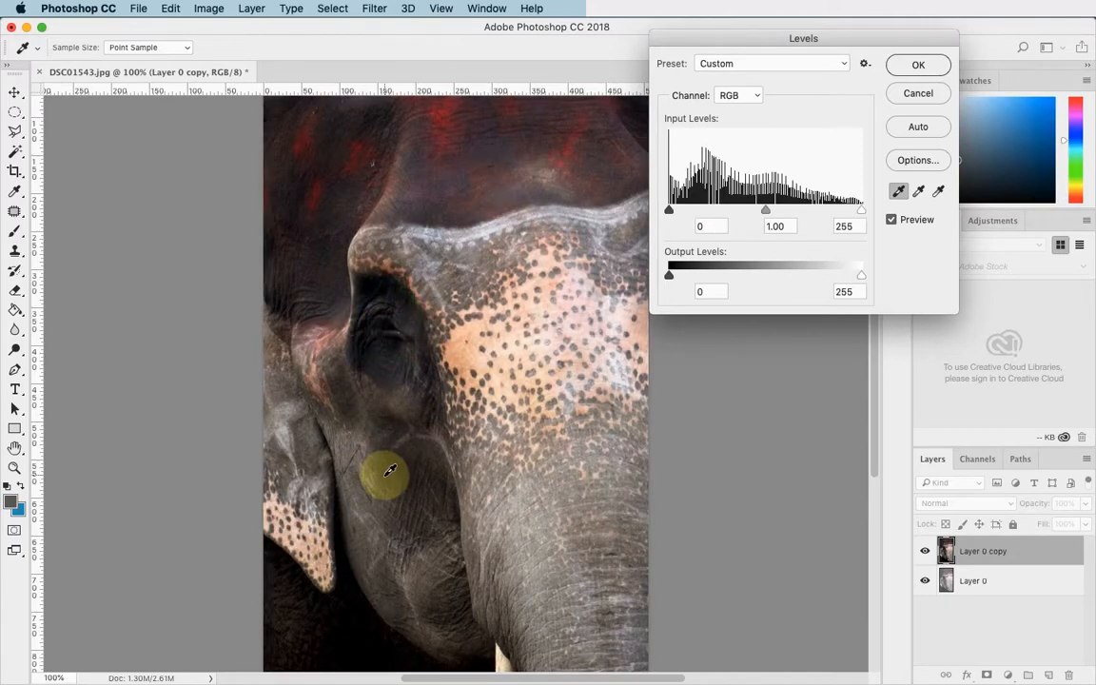
click(939, 193)
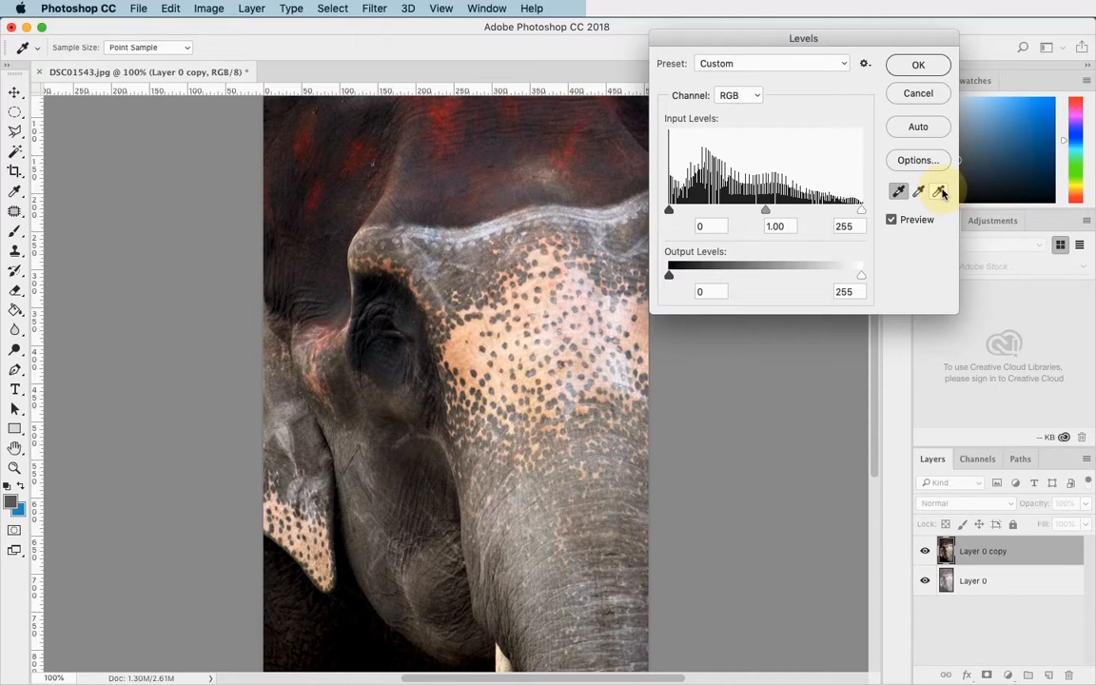
click(938, 192)
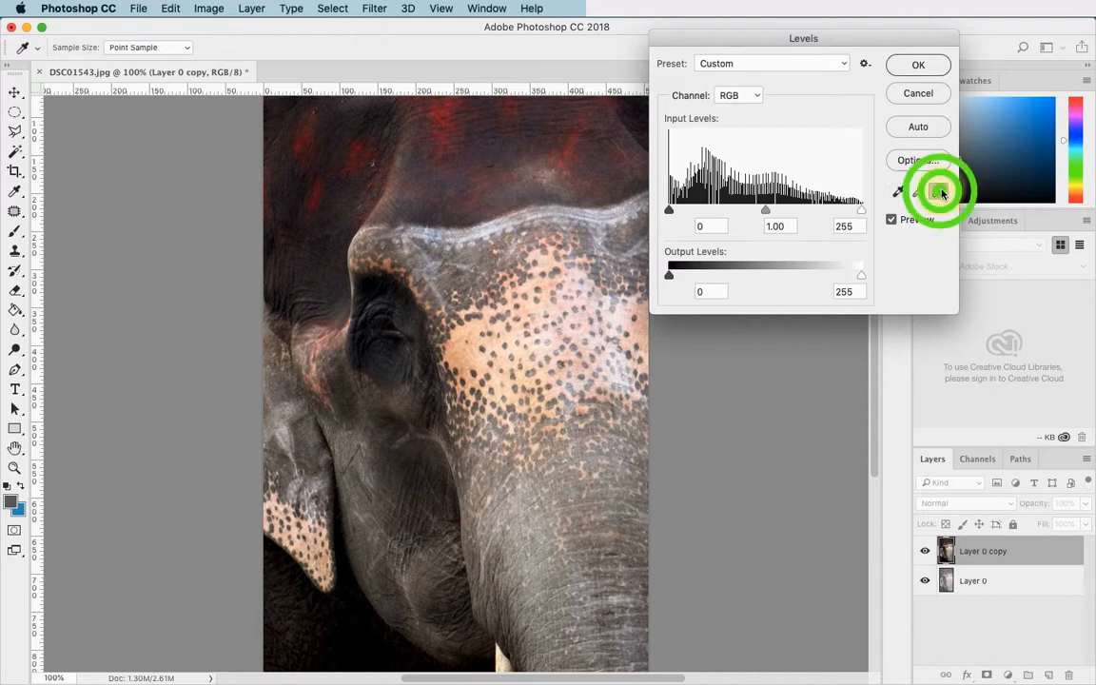
click(489, 231)
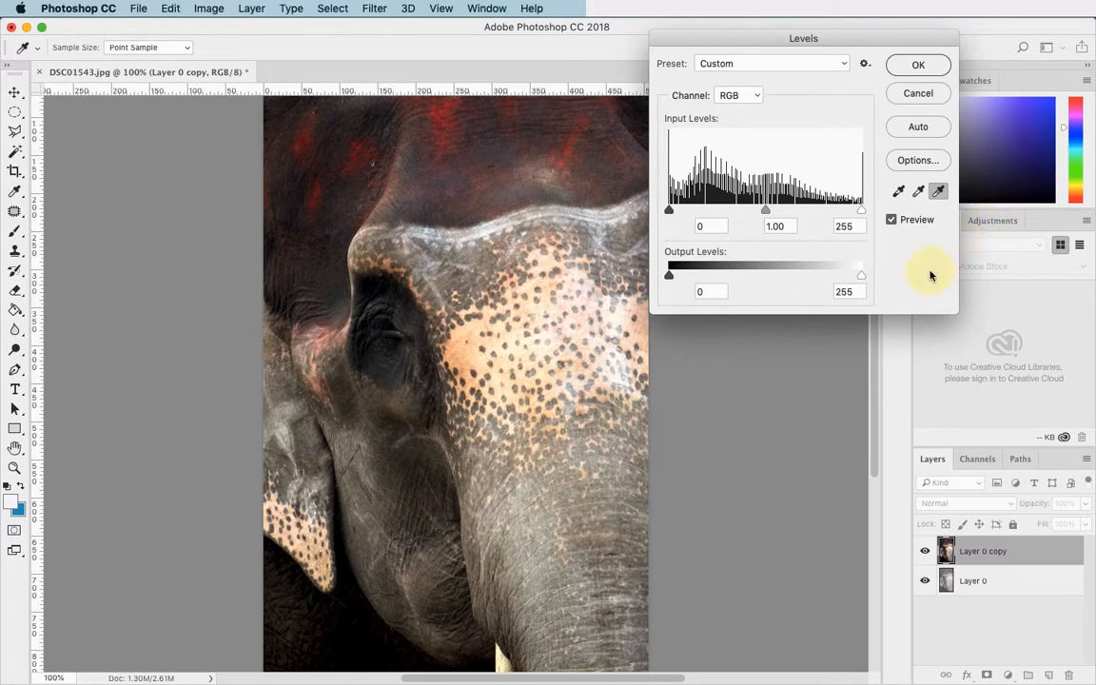
click(919, 65)
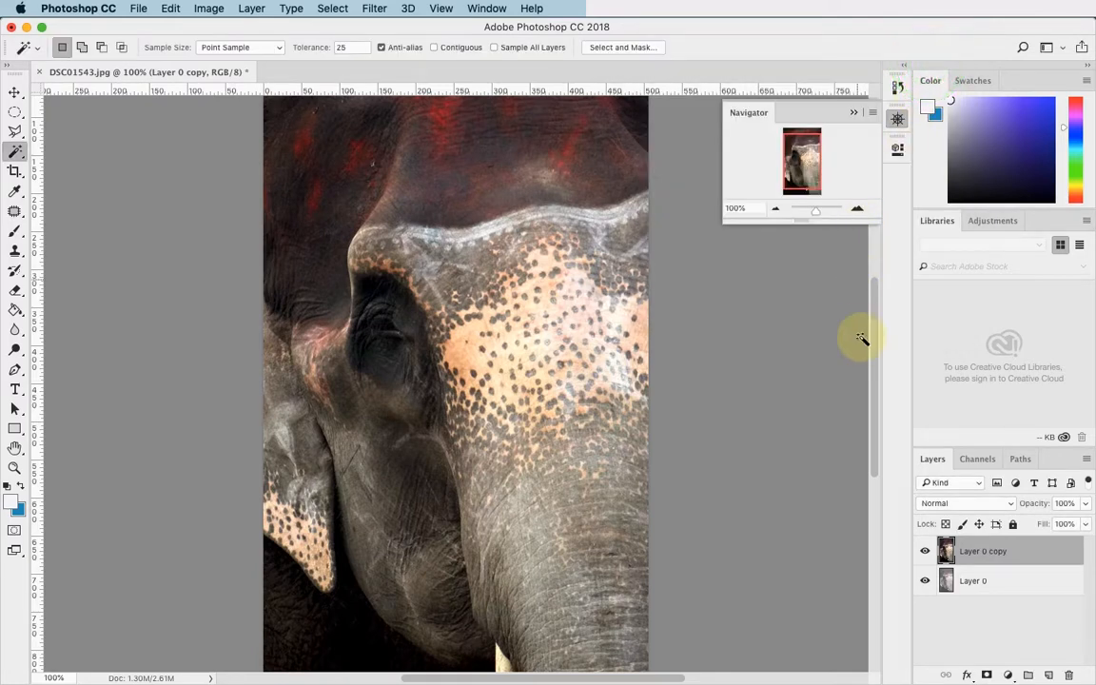
Compare the photo with the Levels-adjusted layer copy hidden and shown, and undo the Levels adjustment.
click(925, 555)
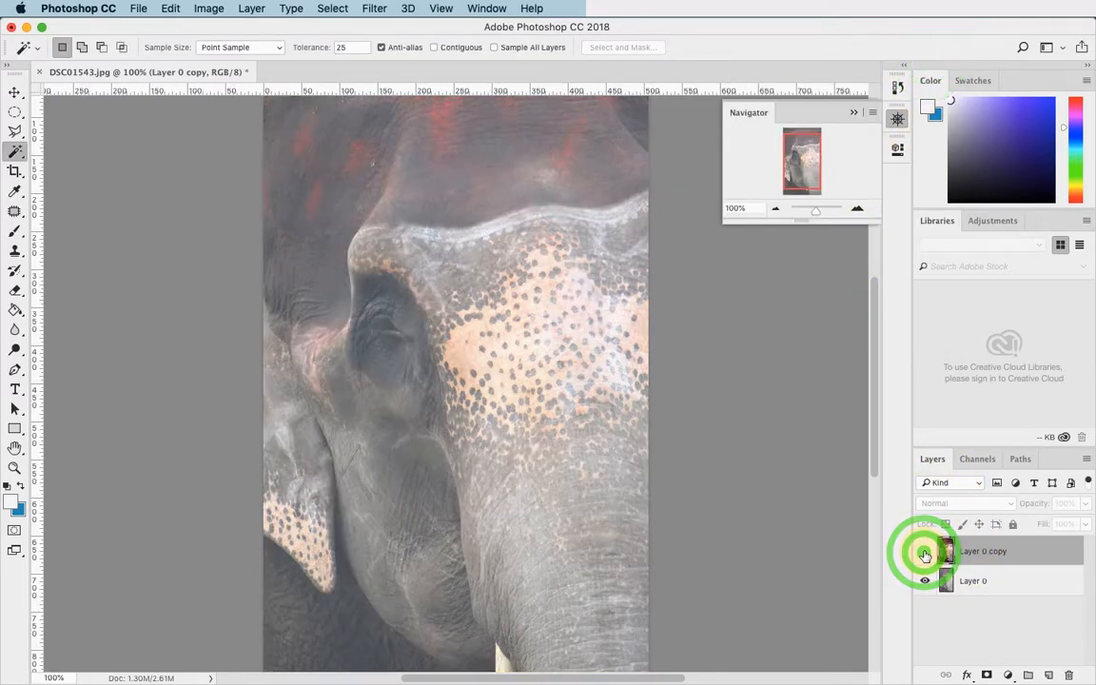
click(925, 554)
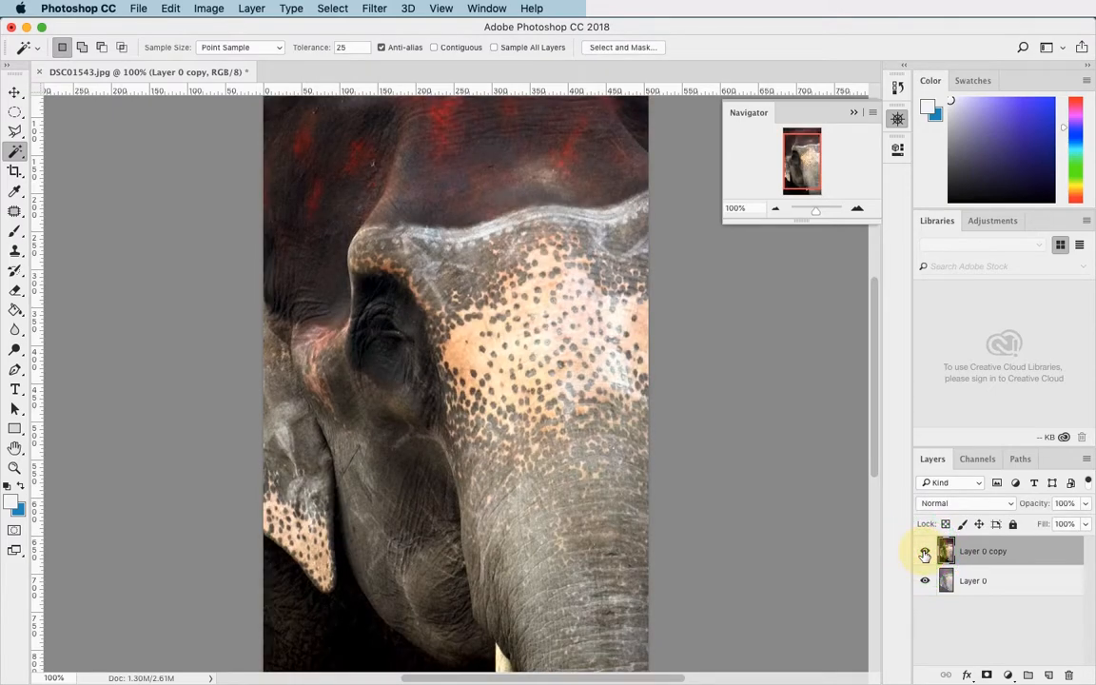
click(925, 555)
click(925, 555)
click(925, 555)
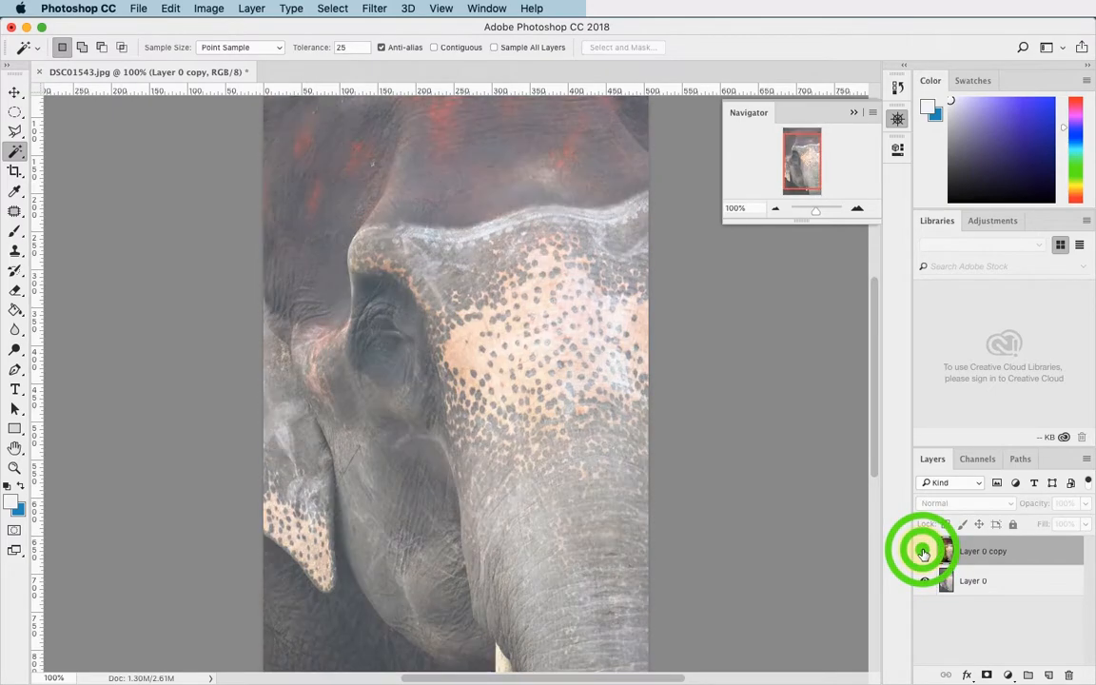
click(923, 553)
click(923, 554)
click(923, 554)
click(924, 554)
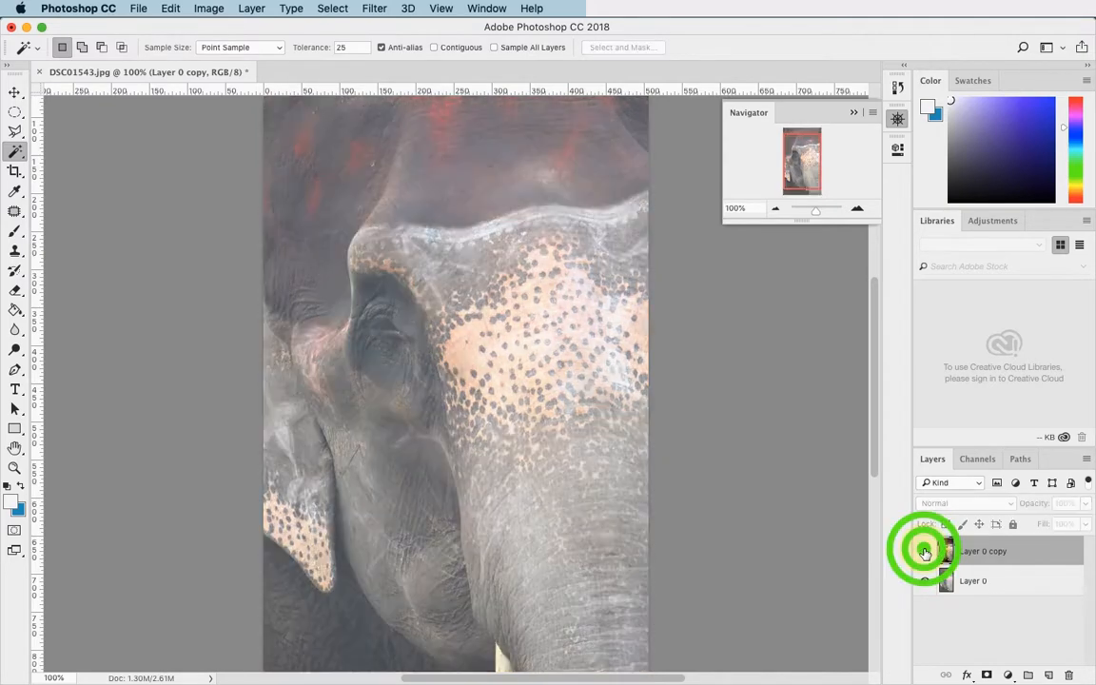
click(923, 554)
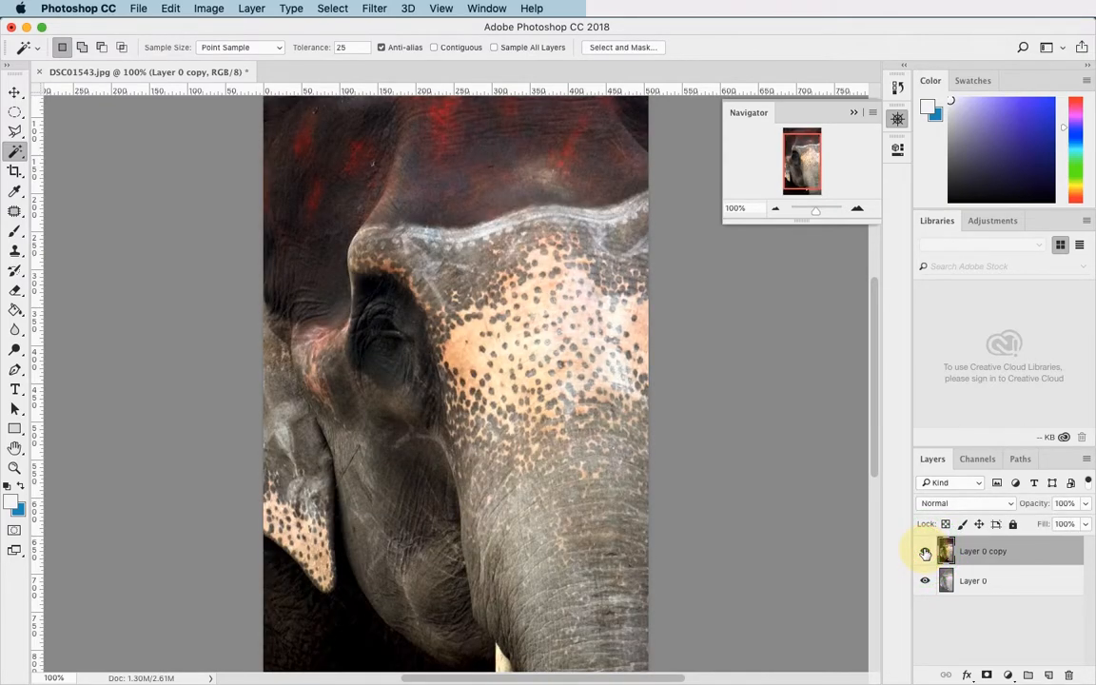
click(923, 554)
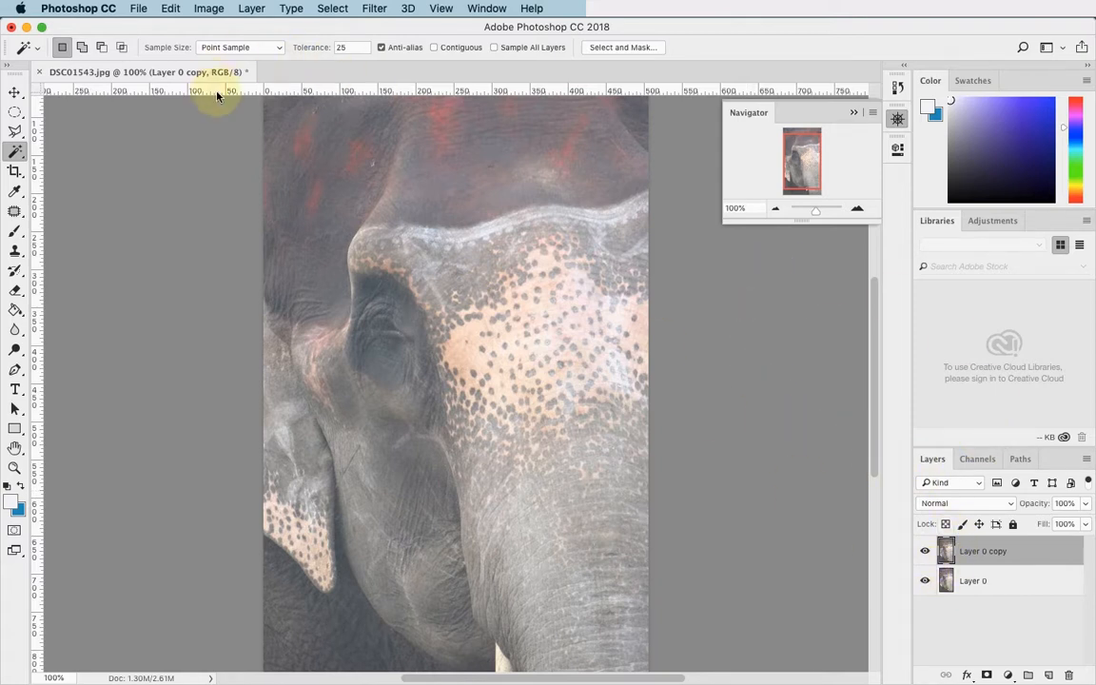
Open Curves for the layer copy, try a black point input of 75 and return it to 0.
click(211, 7)
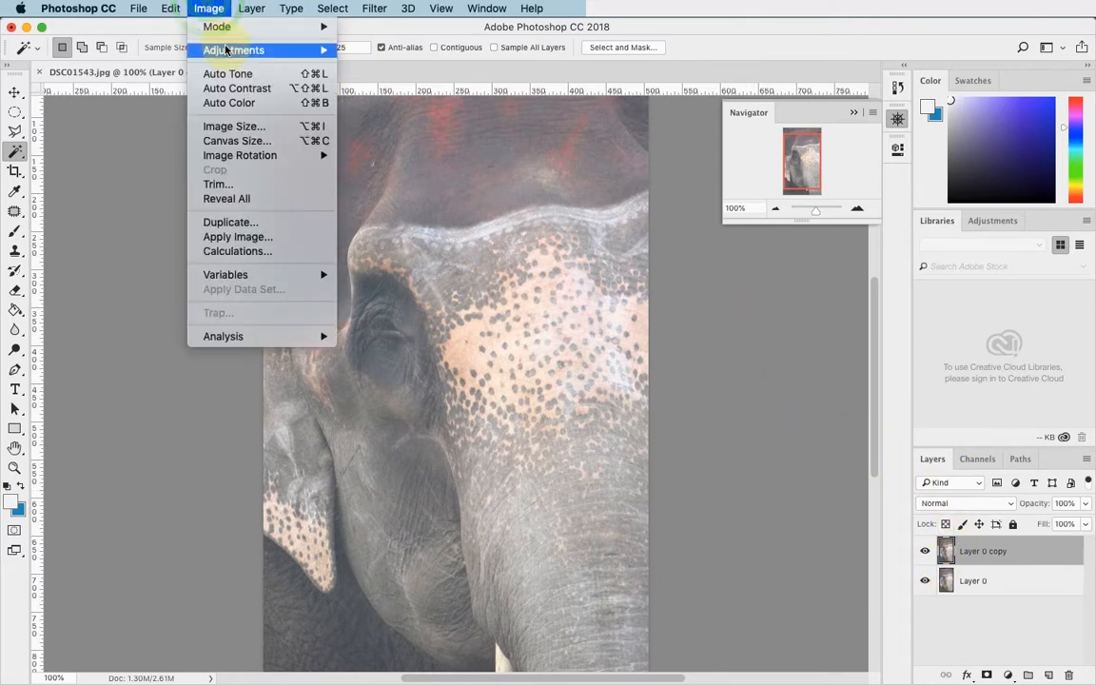
mouse_move(260, 48)
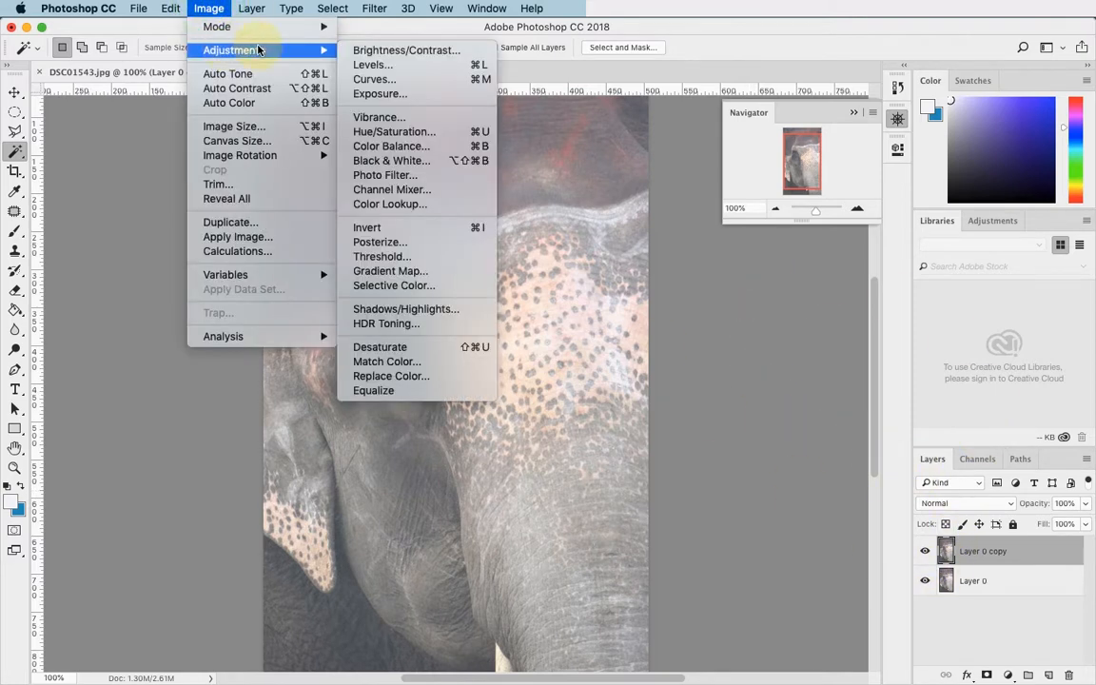
click(409, 84)
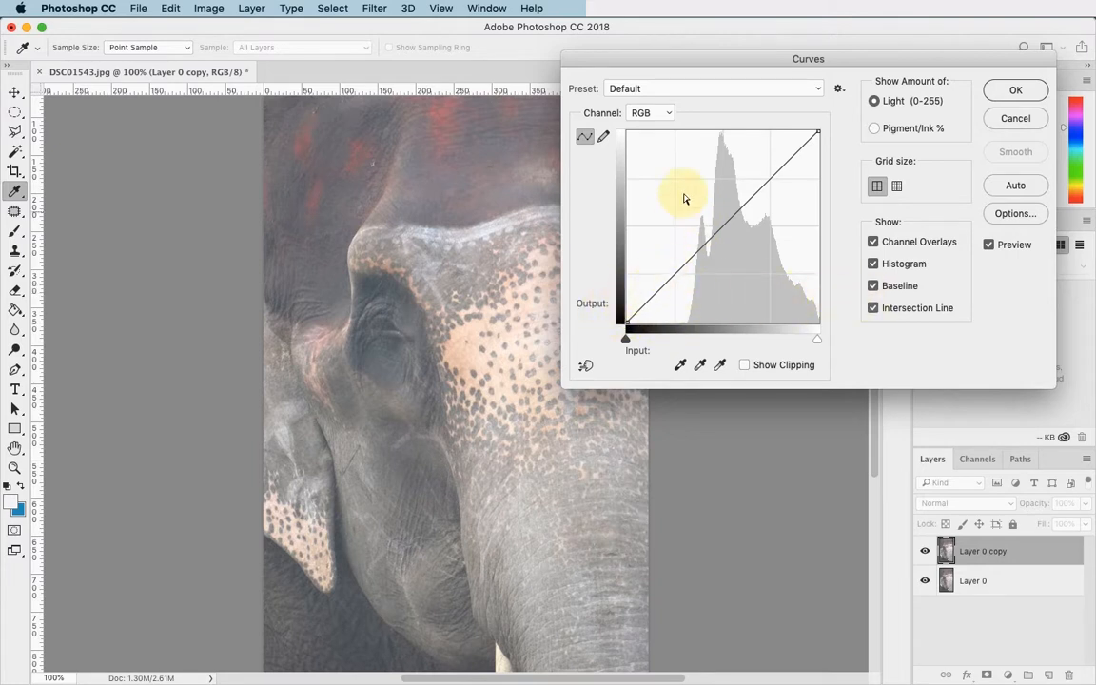
click(814, 131)
drag(625, 341, 685, 347)
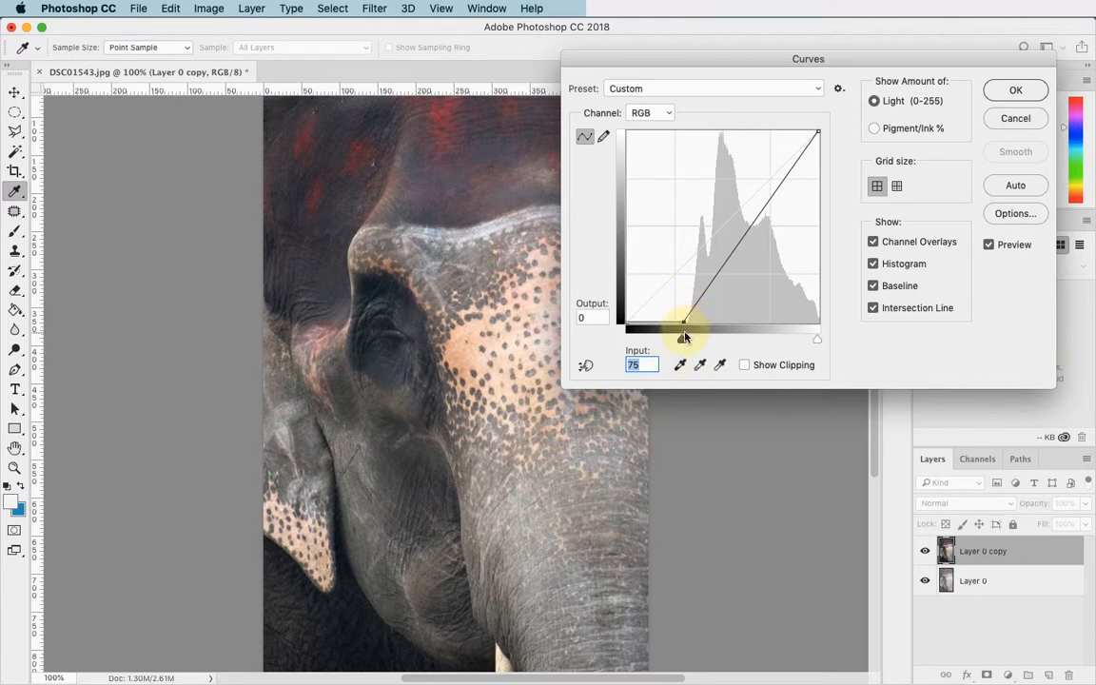
drag(683, 341, 625, 340)
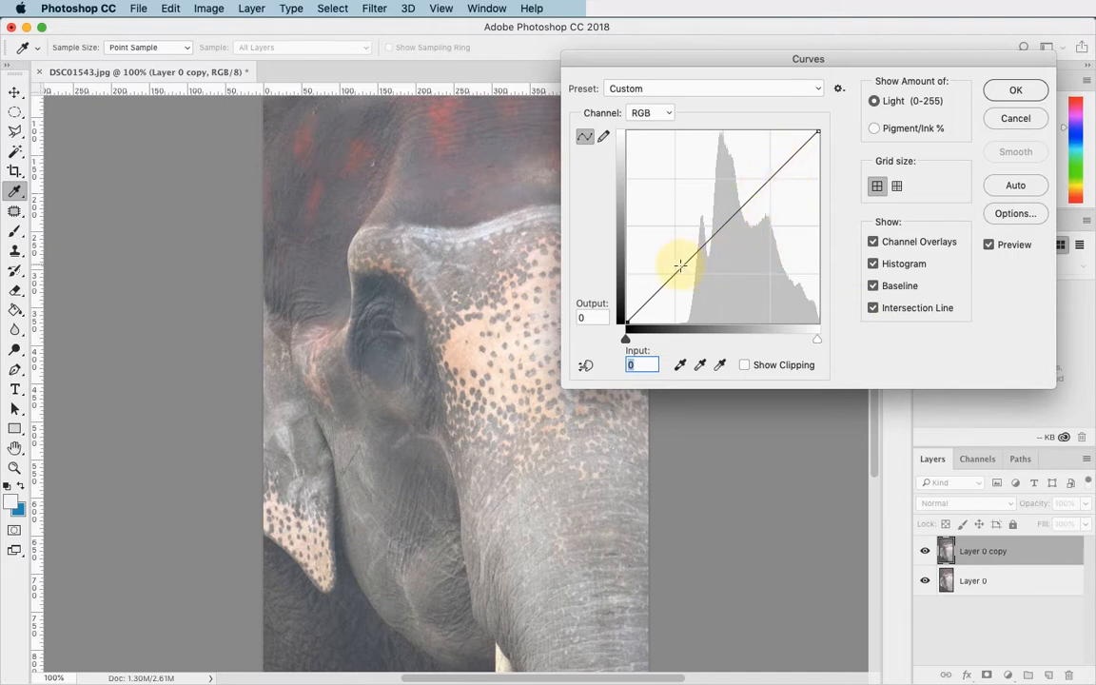
Shape an S-curve with a shadow point at input 62, output 45 and a highlight point at input 194, output 205.
drag(672, 277, 674, 293)
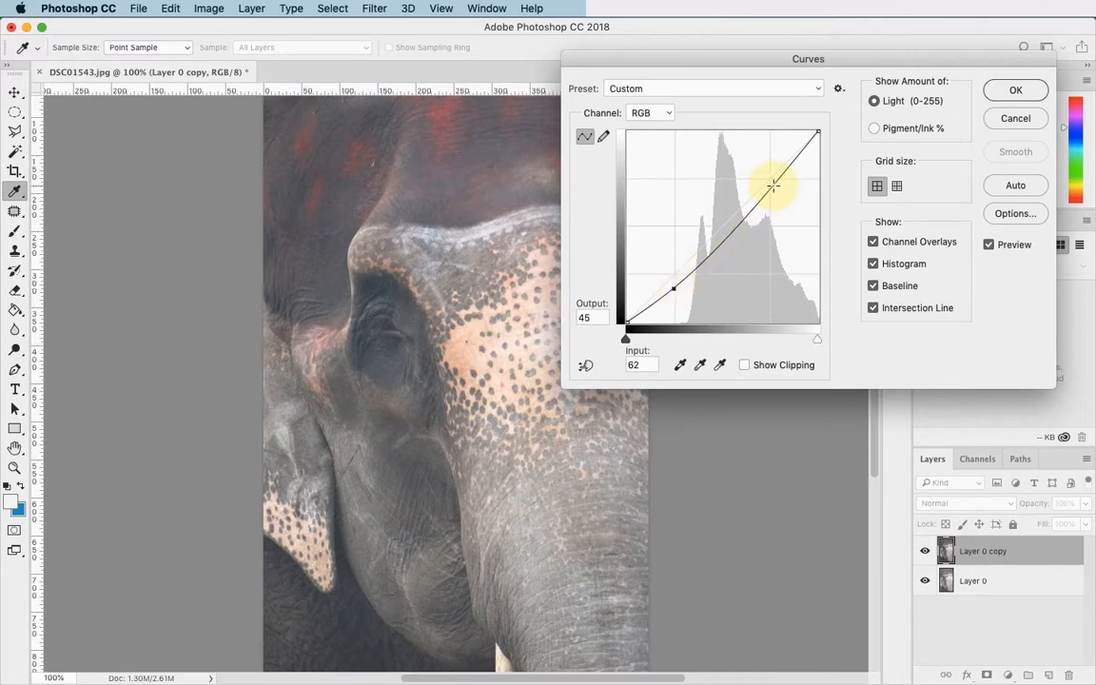
drag(772, 185, 773, 168)
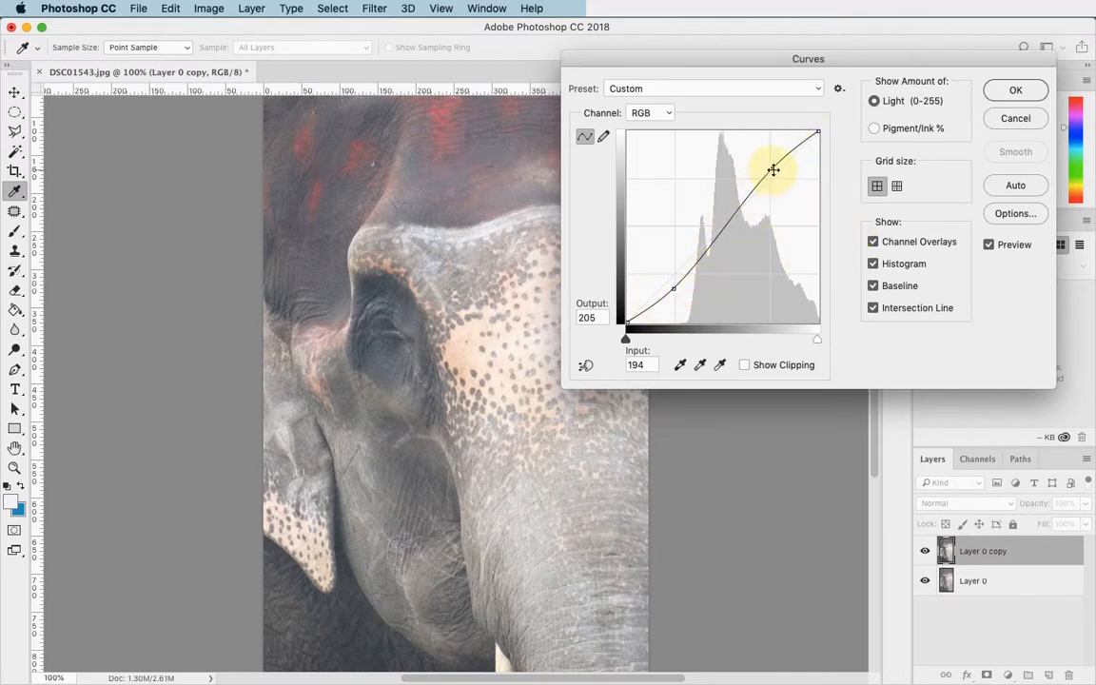
Try an extreme curve with points at input 206, output 91 and input 10, output 55, and redraw parts of it freehand.
drag(774, 170, 781, 253)
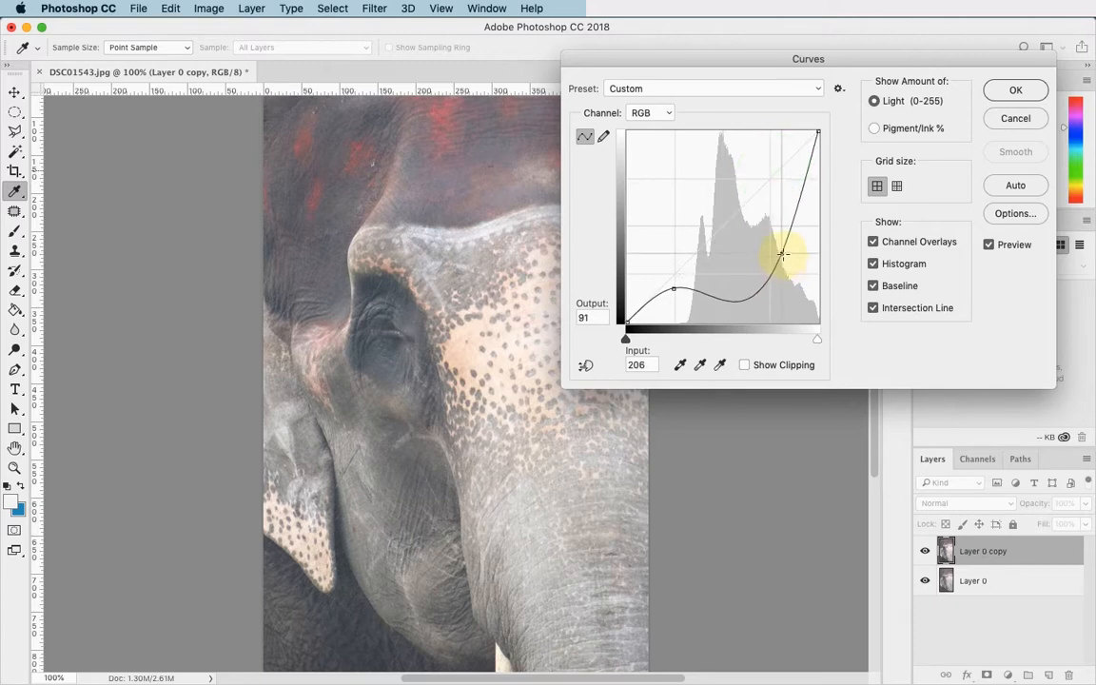
drag(673, 287, 635, 280)
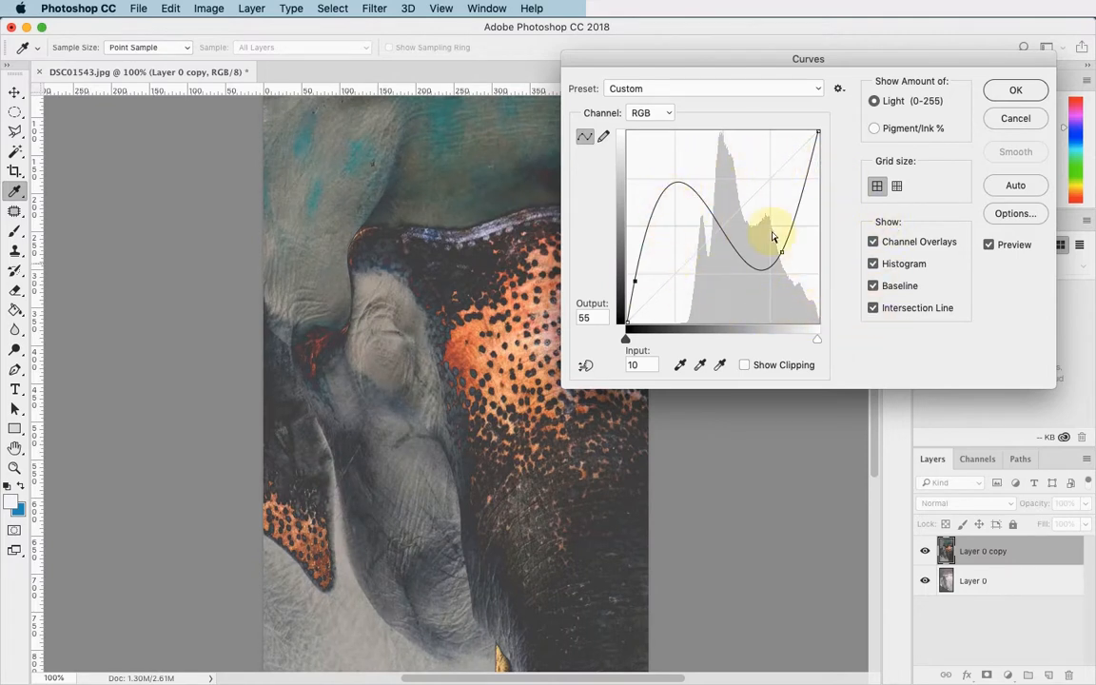
click(603, 137)
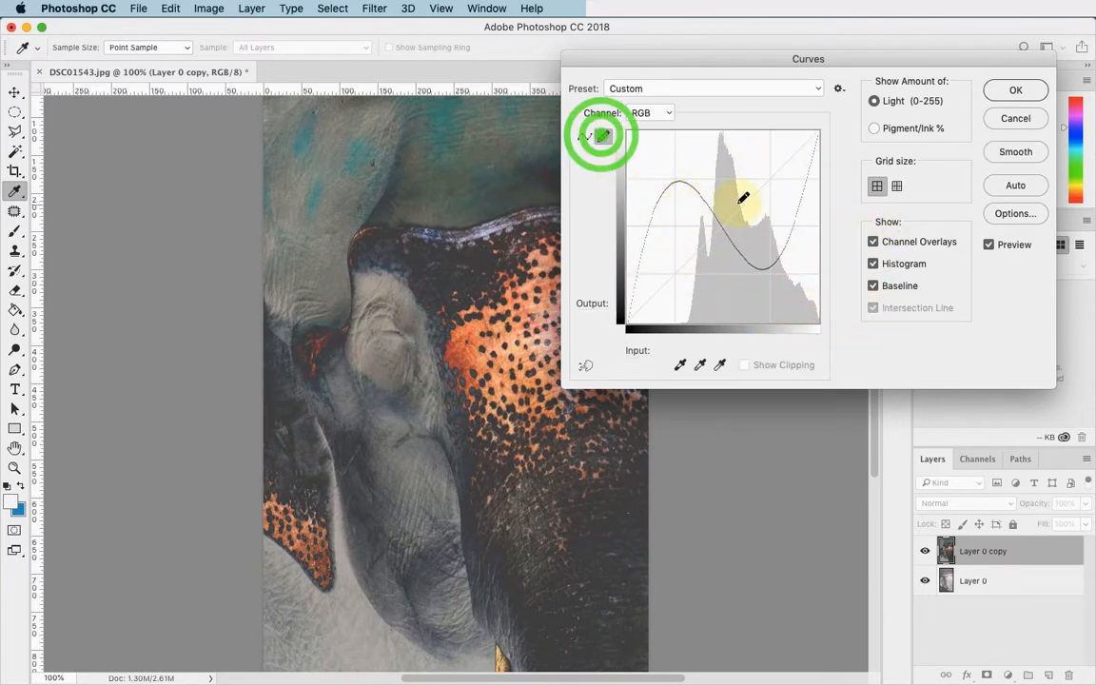
mouse_move(781, 148)
mouse_down()
mouse_move(701, 201)
mouse_move(771, 225)
mouse_move(748, 267)
mouse_move(681, 271)
mouse_move(659, 300)
mouse_move(814, 211)
mouse_move(787, 196)
mouse_up()
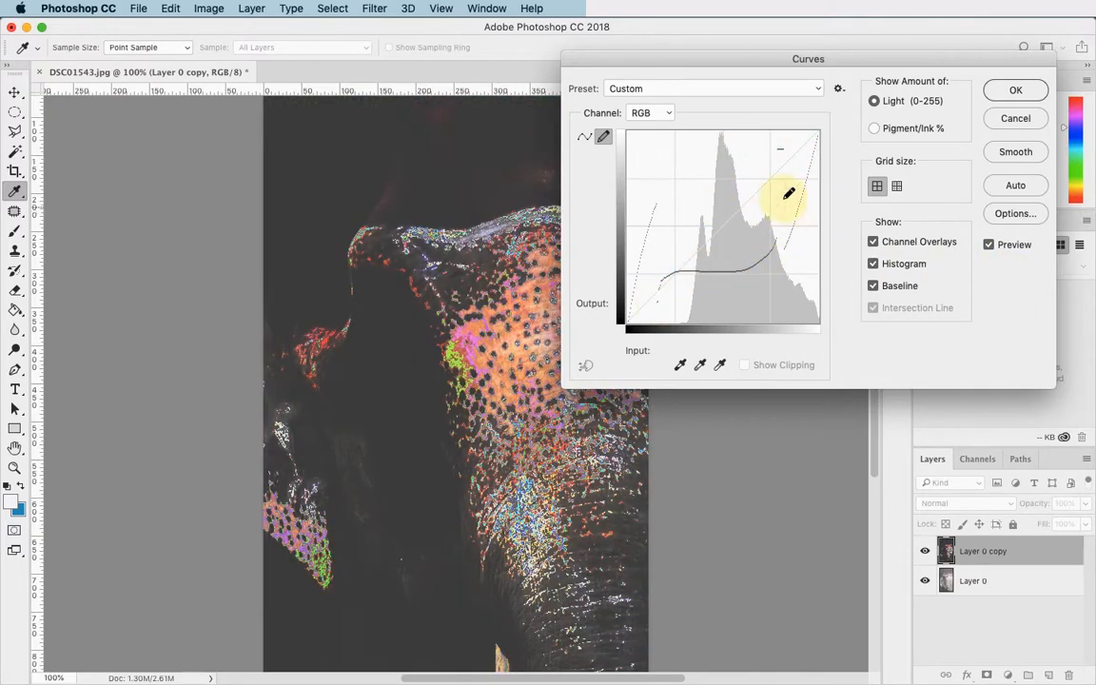
click(801, 155)
shift+click(663, 286)
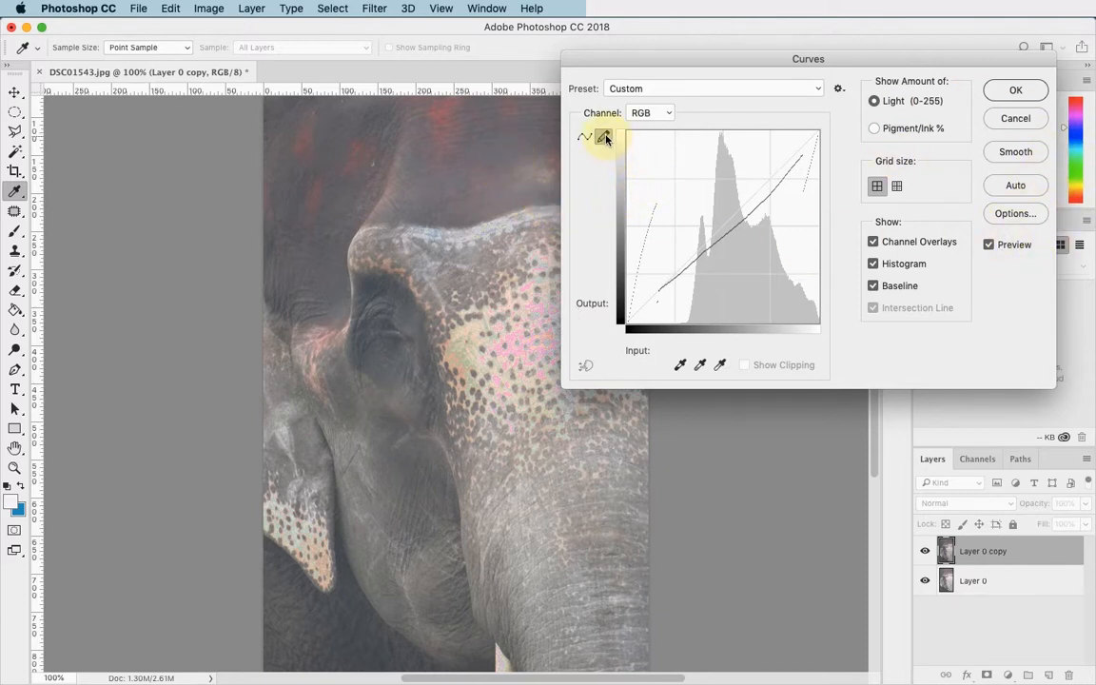
Replace the hand-drawn curve with the automatic correction and apply the Curves adjustment to the layer copy.
click(1018, 185)
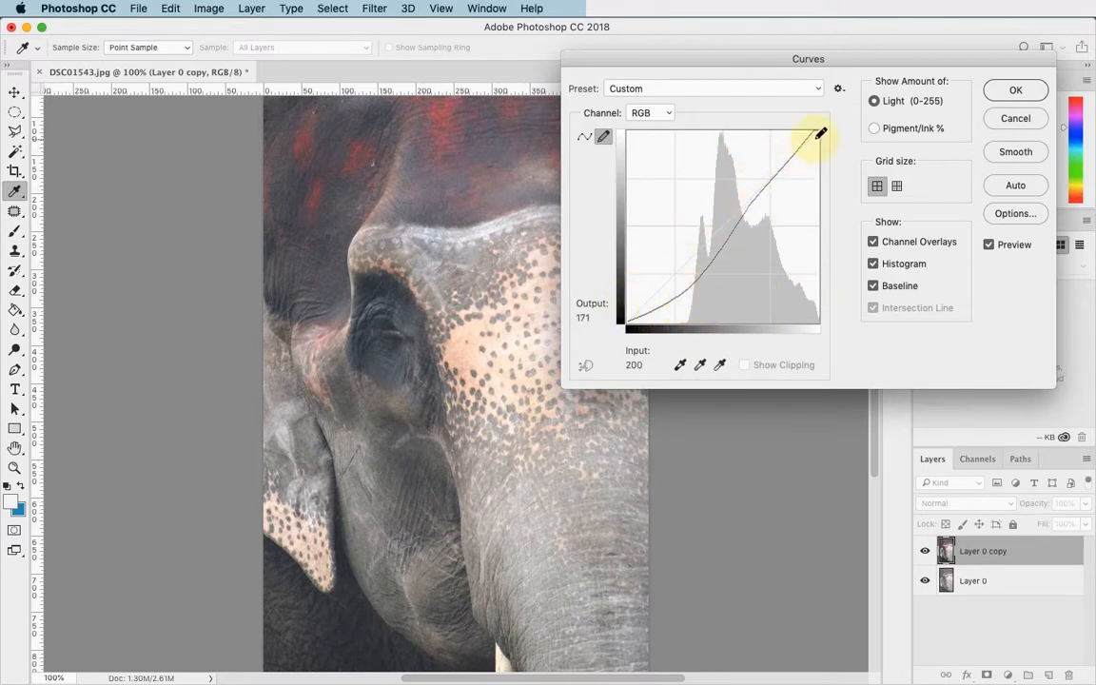
drag(754, 200, 822, 142)
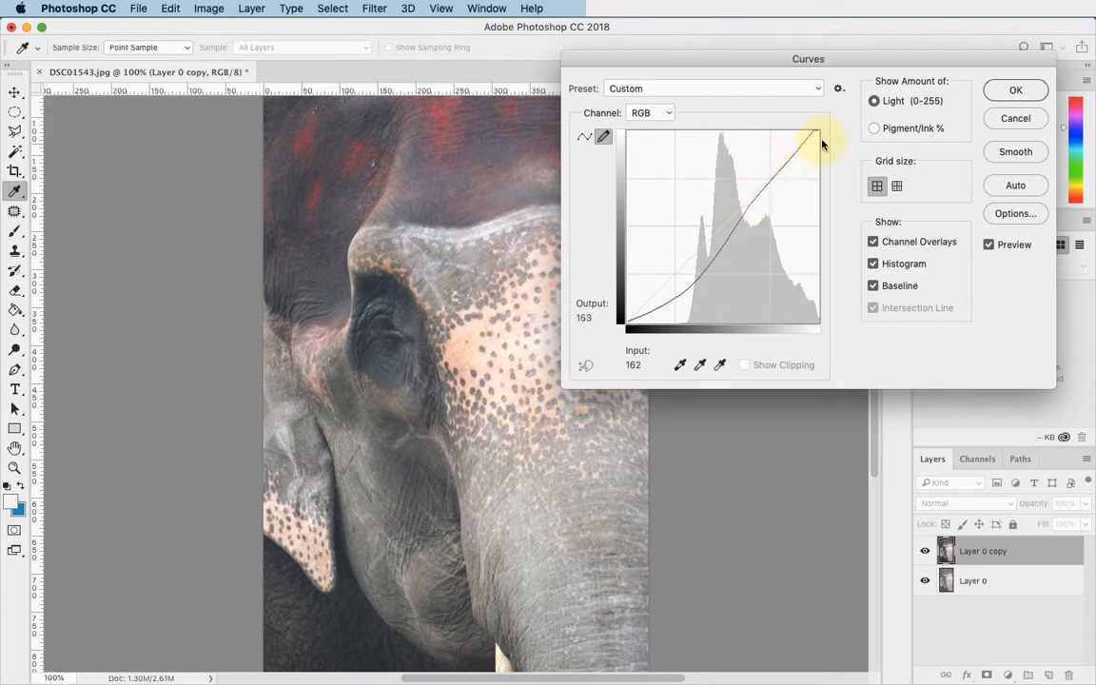
drag(768, 210, 461, 318)
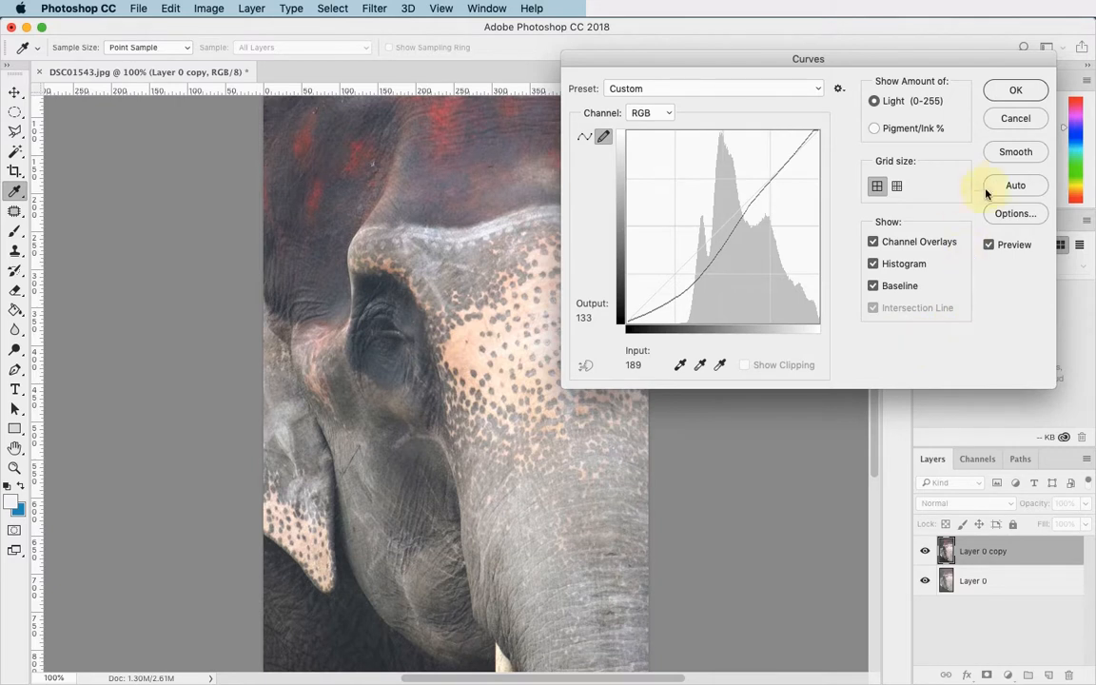
drag(562, 323, 385, 307)
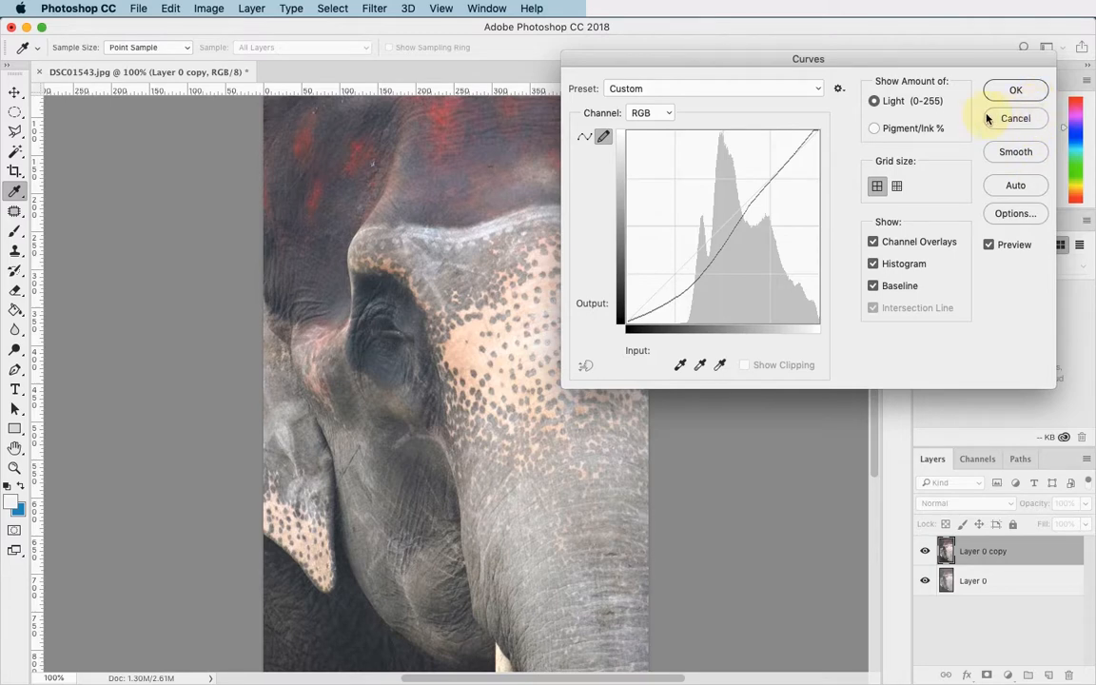
click(1016, 91)
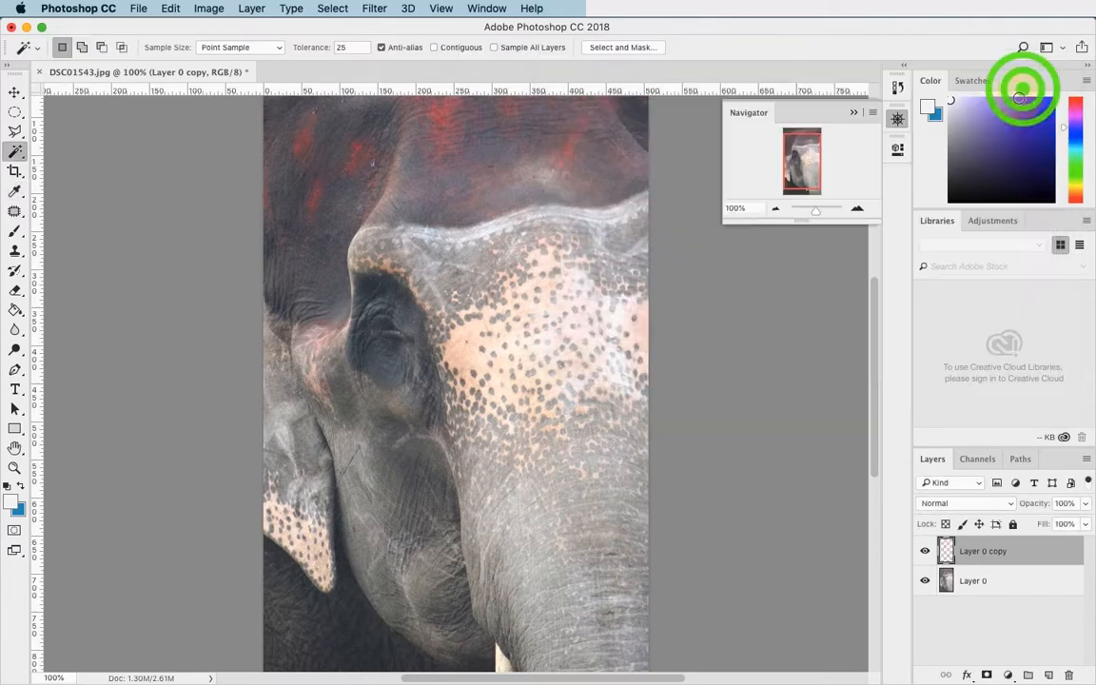
Compare the photo with the Curves-adjusted layer copy hidden and shown several times, and undo the Curves adjustment.
click(925, 553)
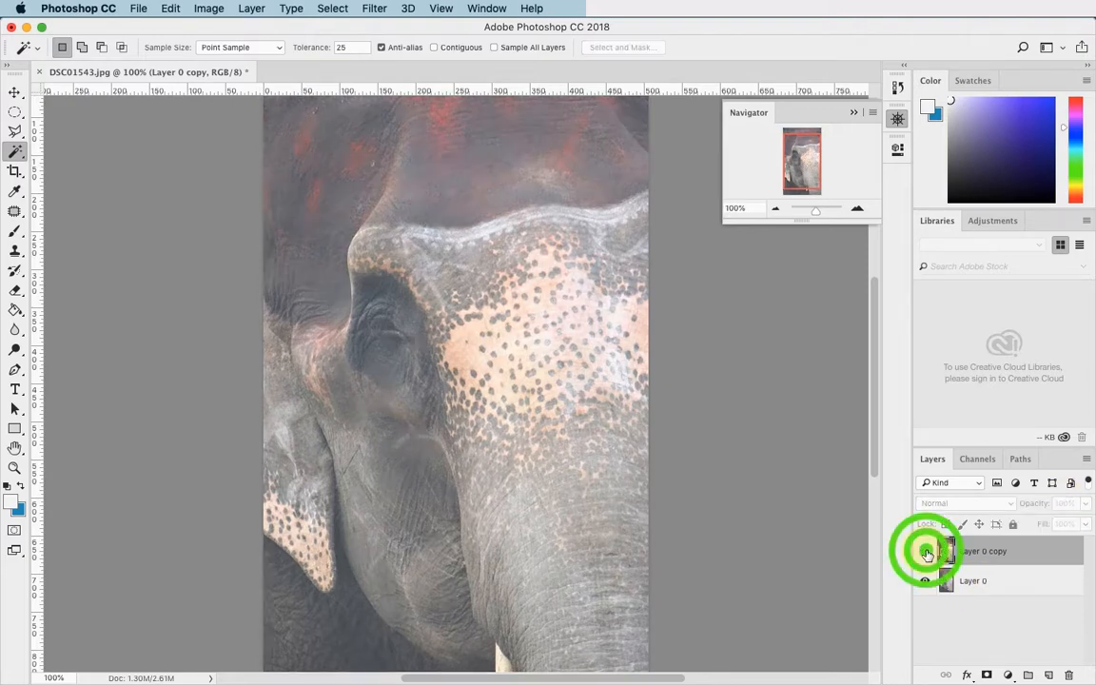
click(926, 553)
click(926, 552)
click(926, 552)
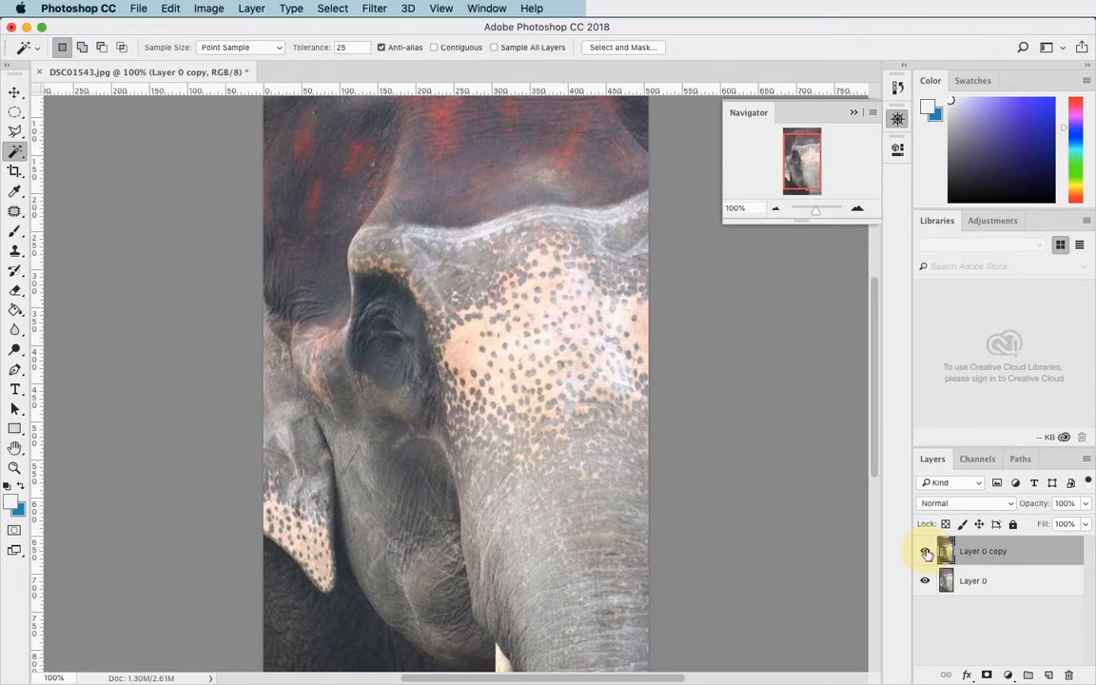
click(926, 553)
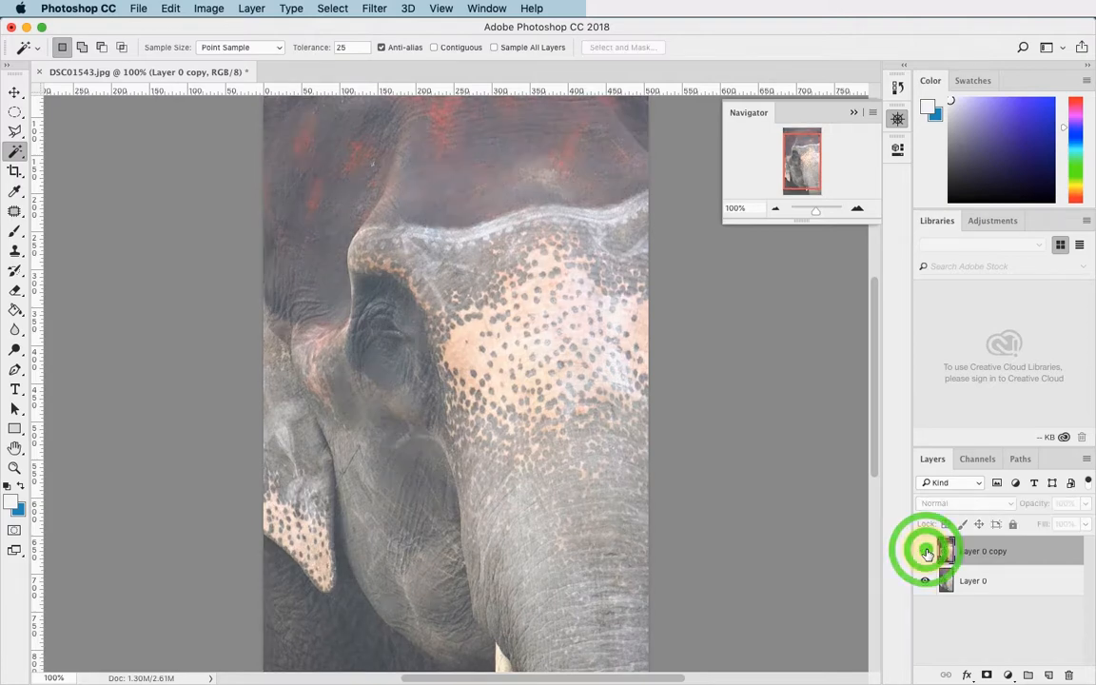
click(926, 553)
click(927, 553)
click(927, 553)
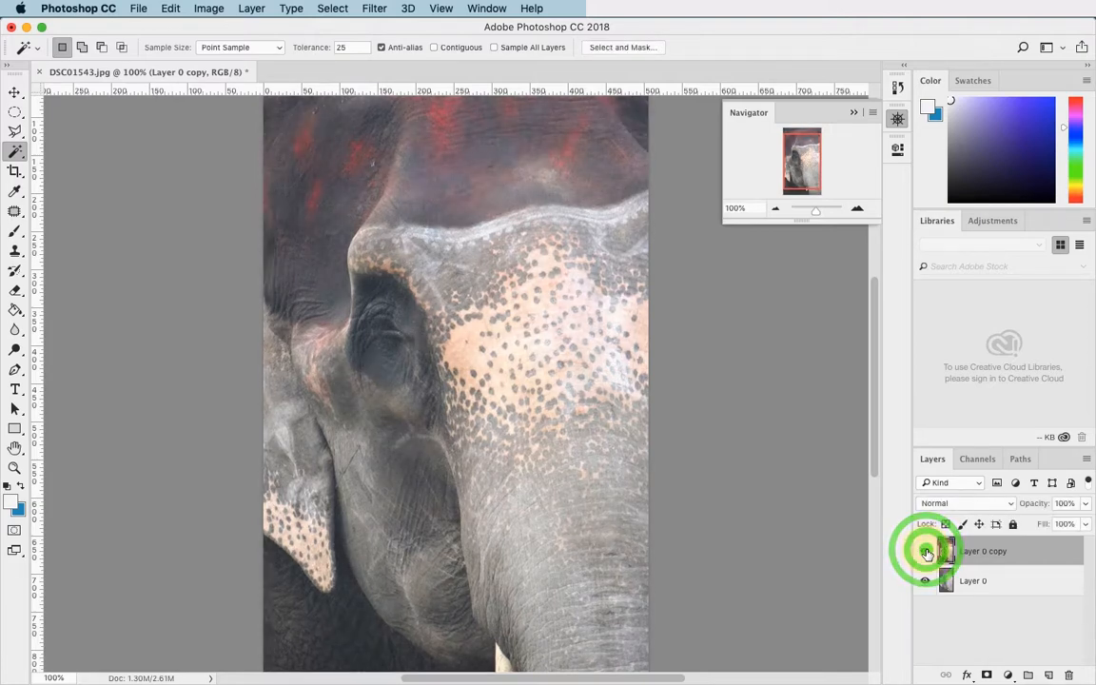
click(927, 553)
click(926, 552)
click(927, 553)
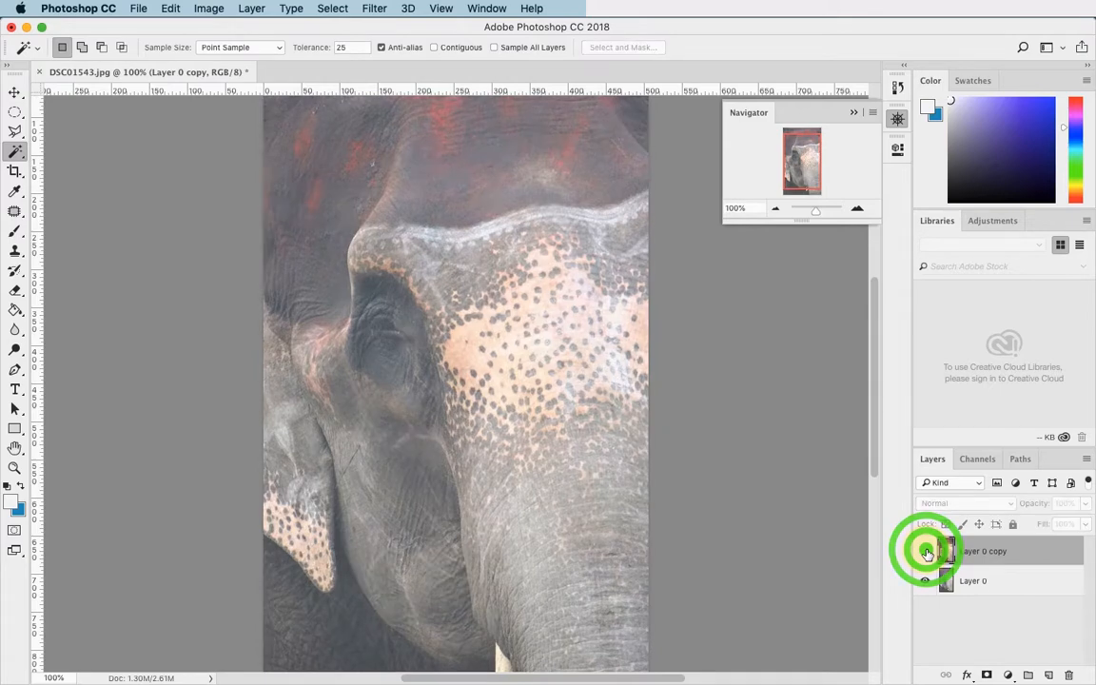
click(927, 553)
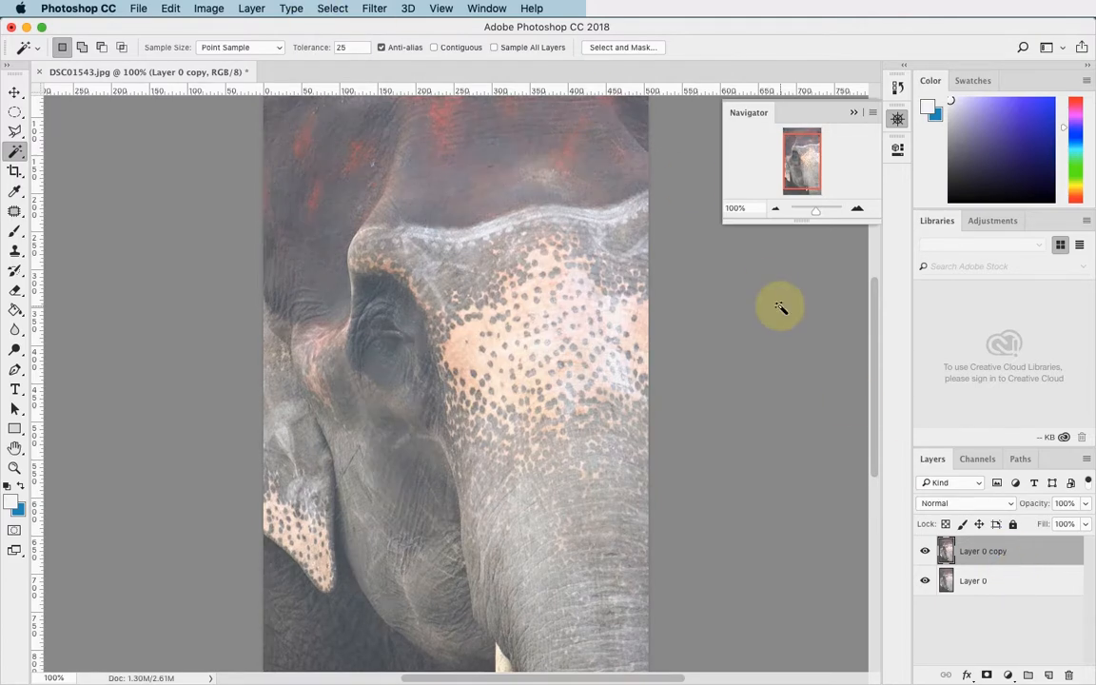
Open the Exposure adjustment for the layer copy and set exposure to +0.51 and gamma correction to 0.65.
click(204, 9)
mouse_move(223, 51)
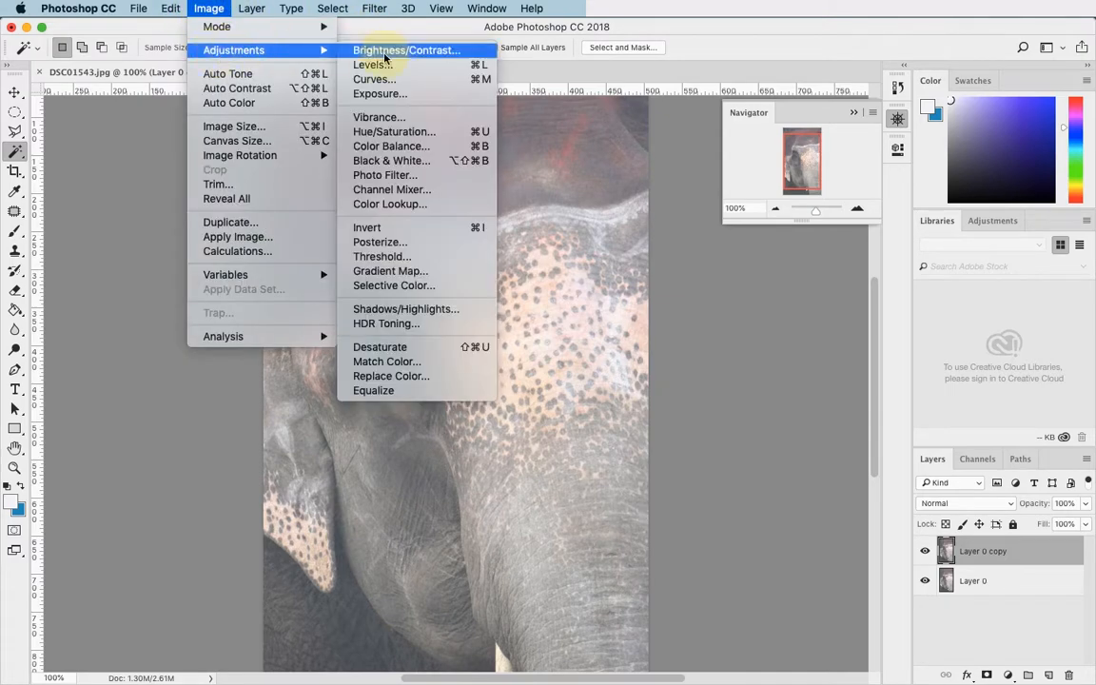
click(407, 95)
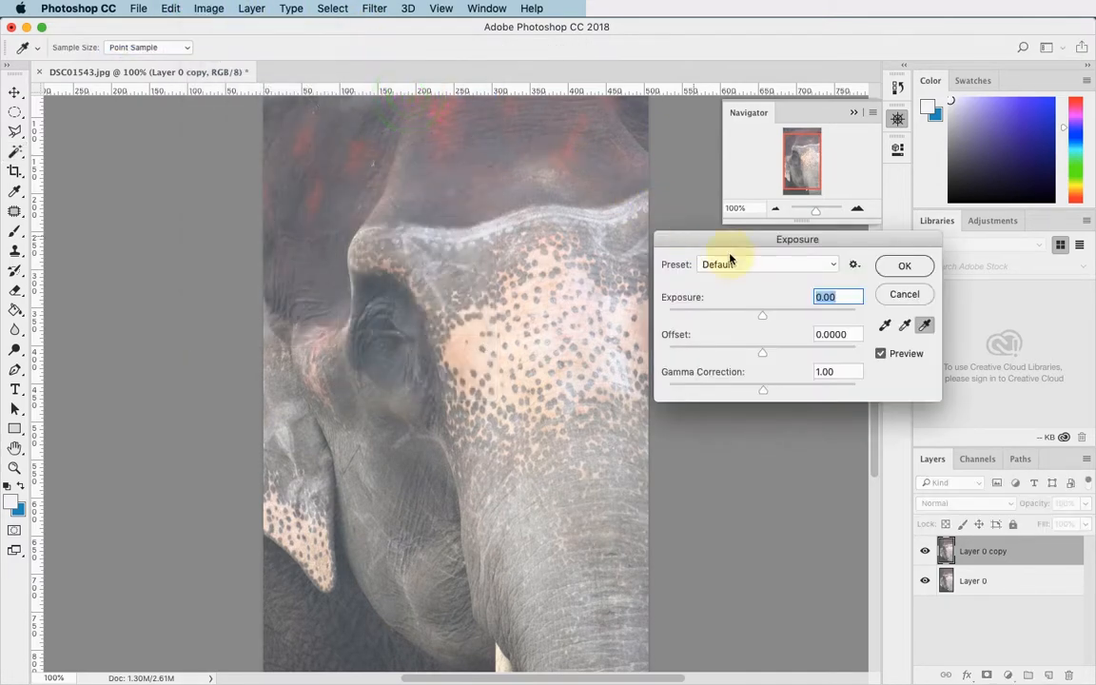
drag(749, 239, 670, 261)
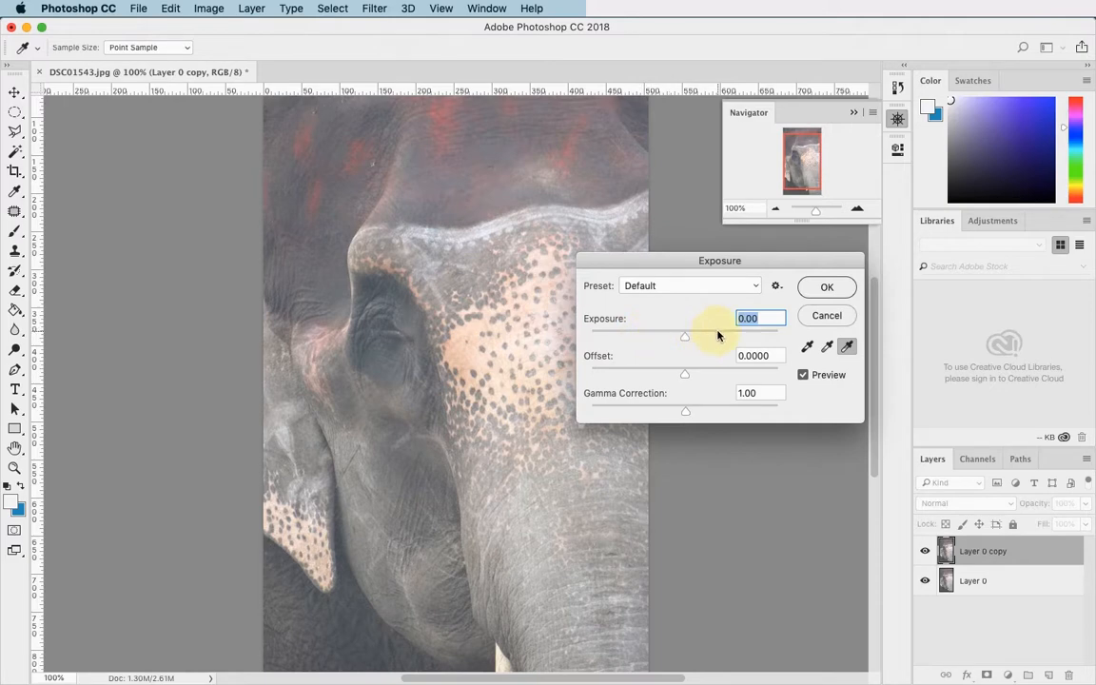
mouse_move(689, 344)
mouse_down()
mouse_move(699, 344)
mouse_move(666, 341)
mouse_move(685, 340)
mouse_up()
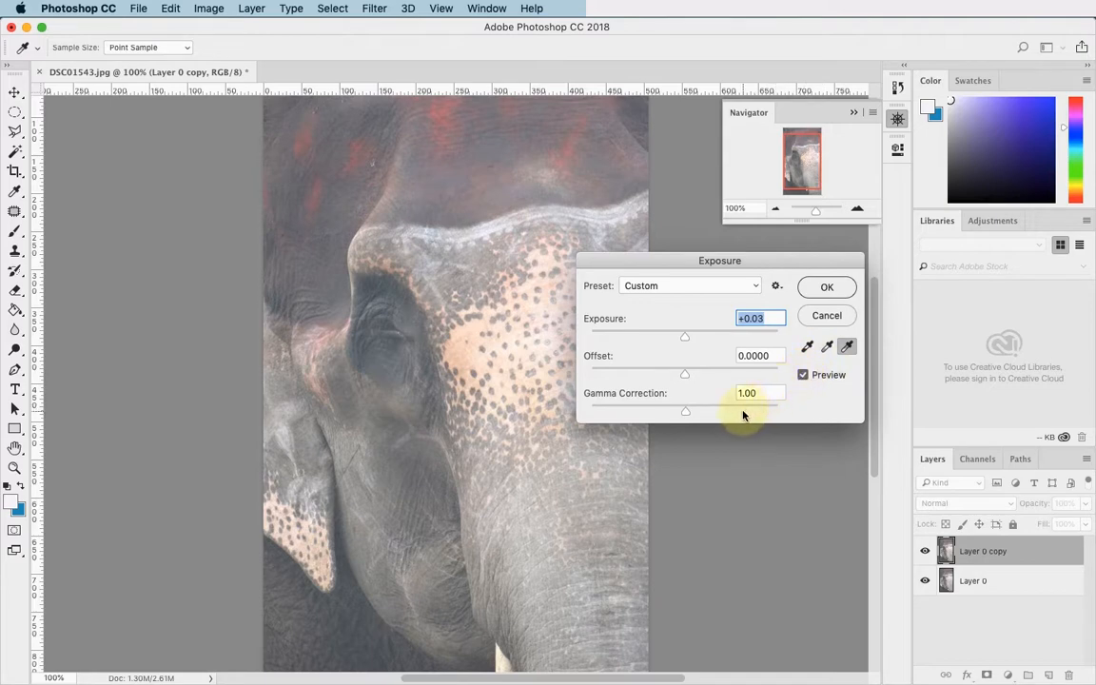
mouse_move(687, 341)
mouse_down()
mouse_move(698, 341)
mouse_move(610, 343)
mouse_move(678, 328)
mouse_up()
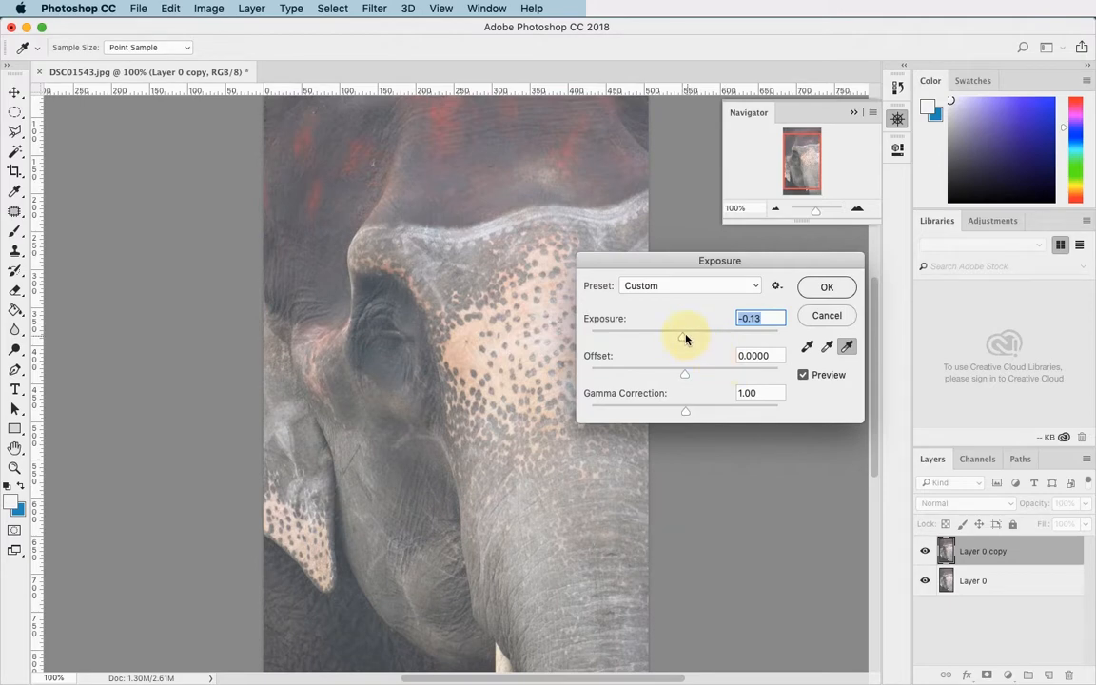
drag(685, 338, 692, 337)
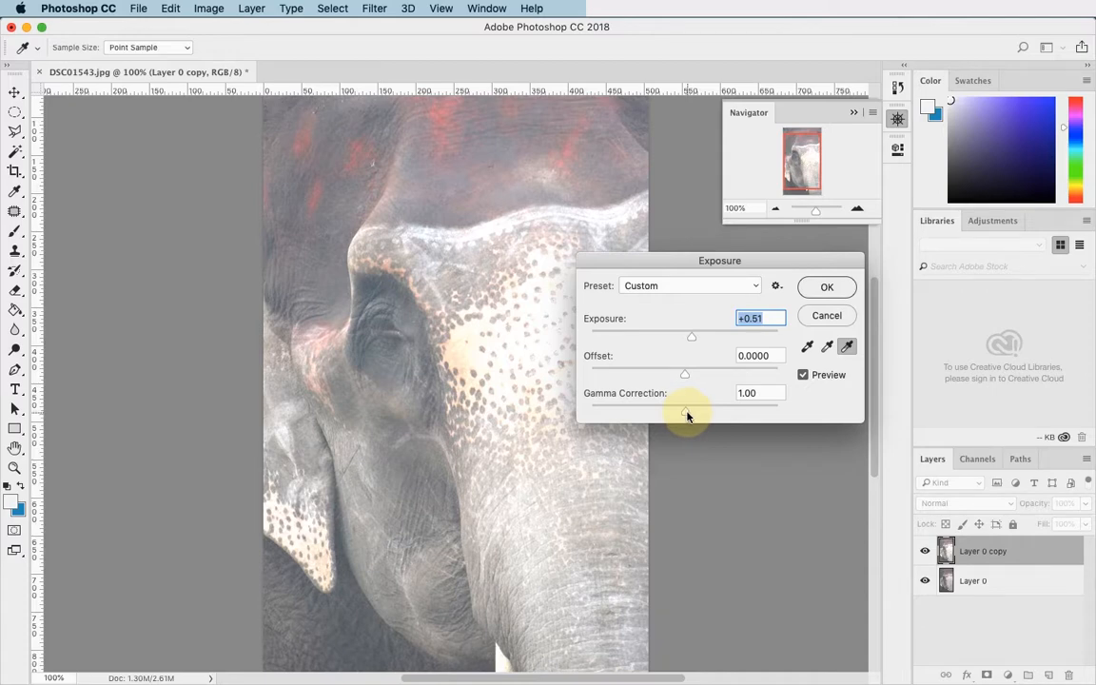
drag(687, 415, 716, 416)
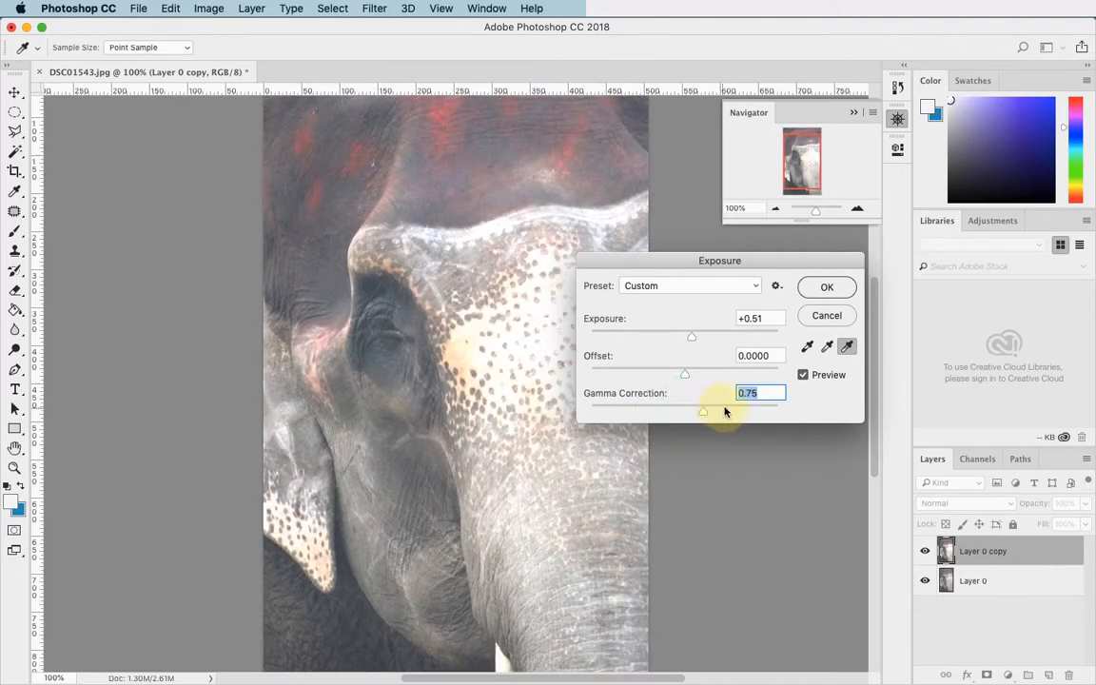
drag(704, 413, 711, 410)
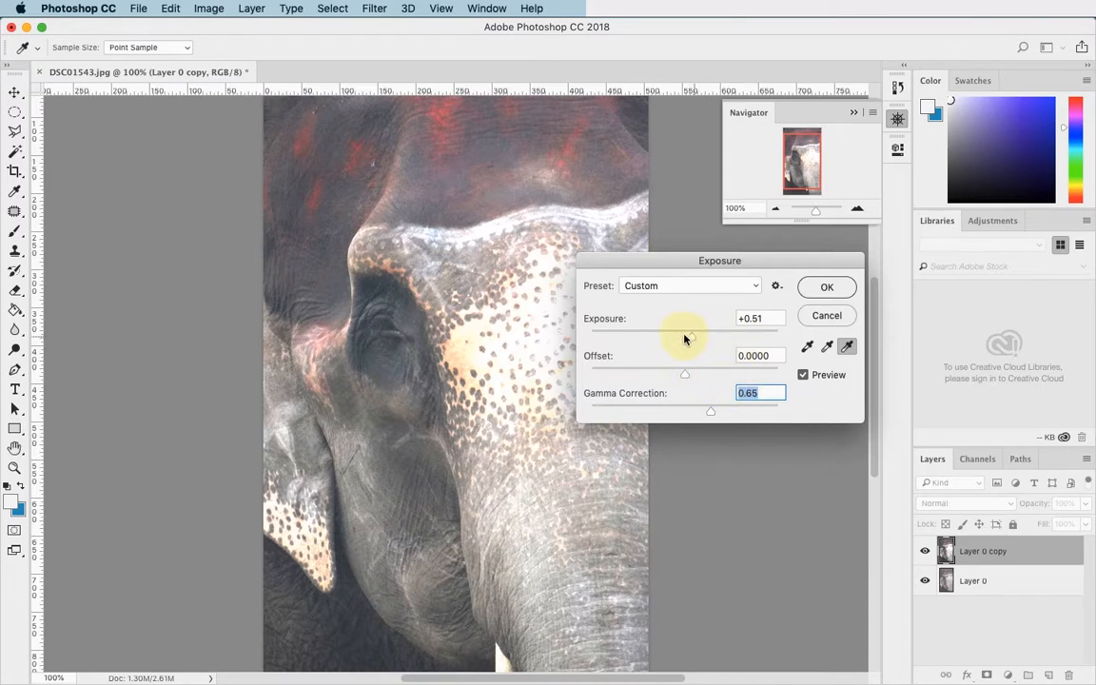
Sample the Exposure black point in the dark eye area and the white point near the forehead's pale ridge.
click(807, 347)
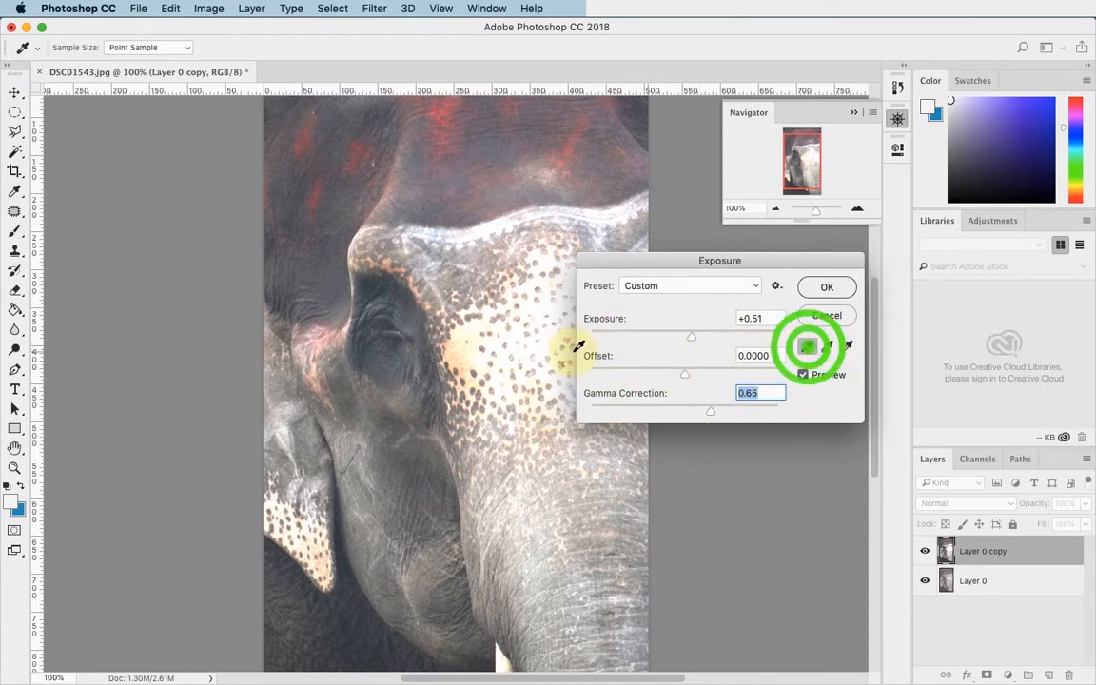
click(388, 317)
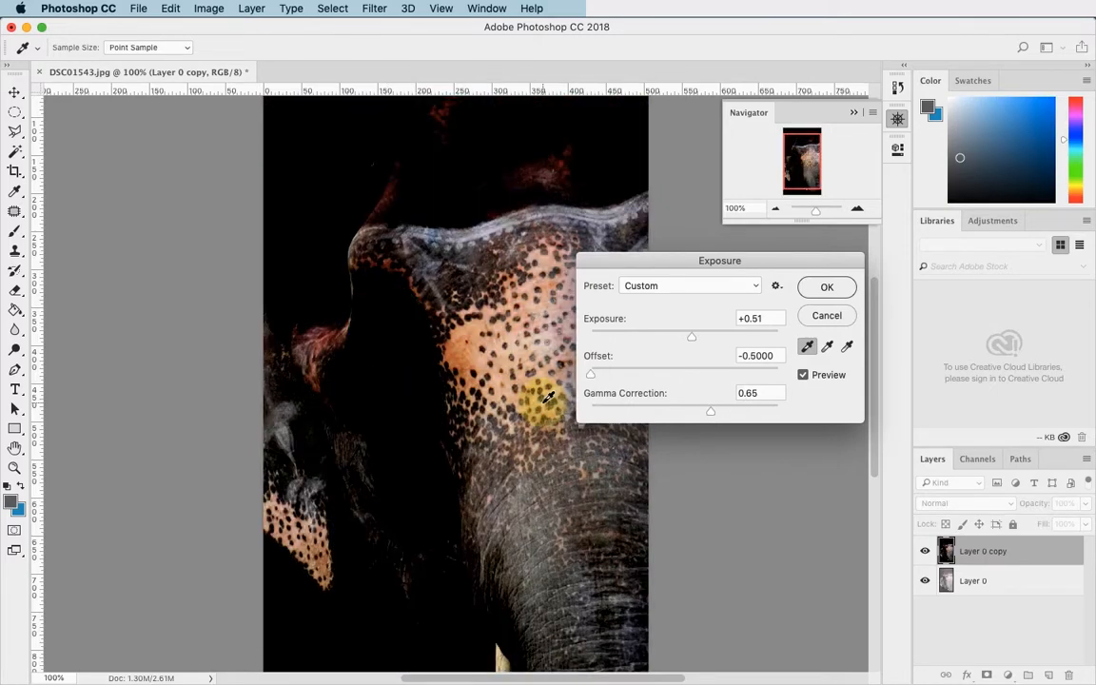
click(846, 348)
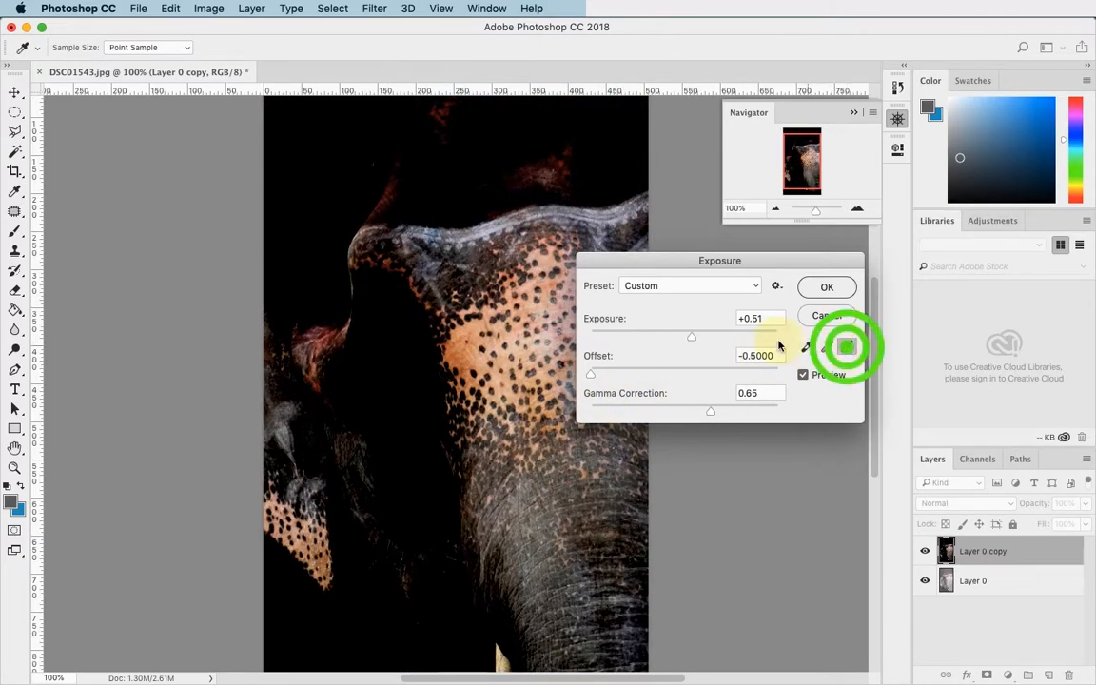
click(488, 230)
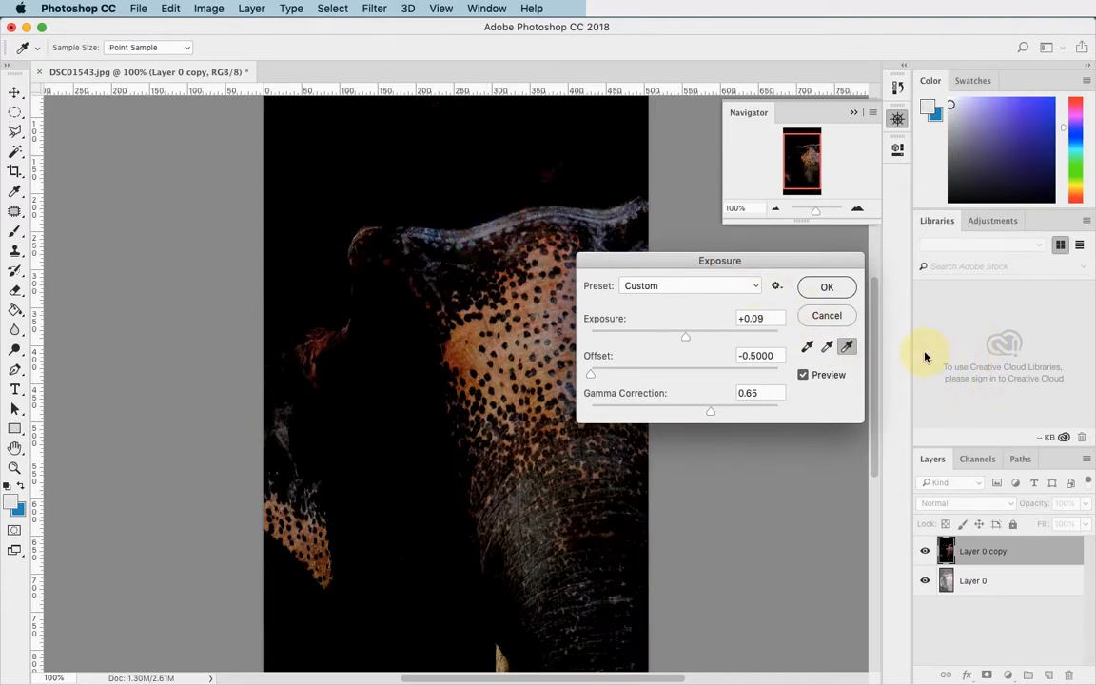
Set the Exposure offset to -0.0628 and apply the adjustment to the layer copy.
click(777, 287)
click(668, 313)
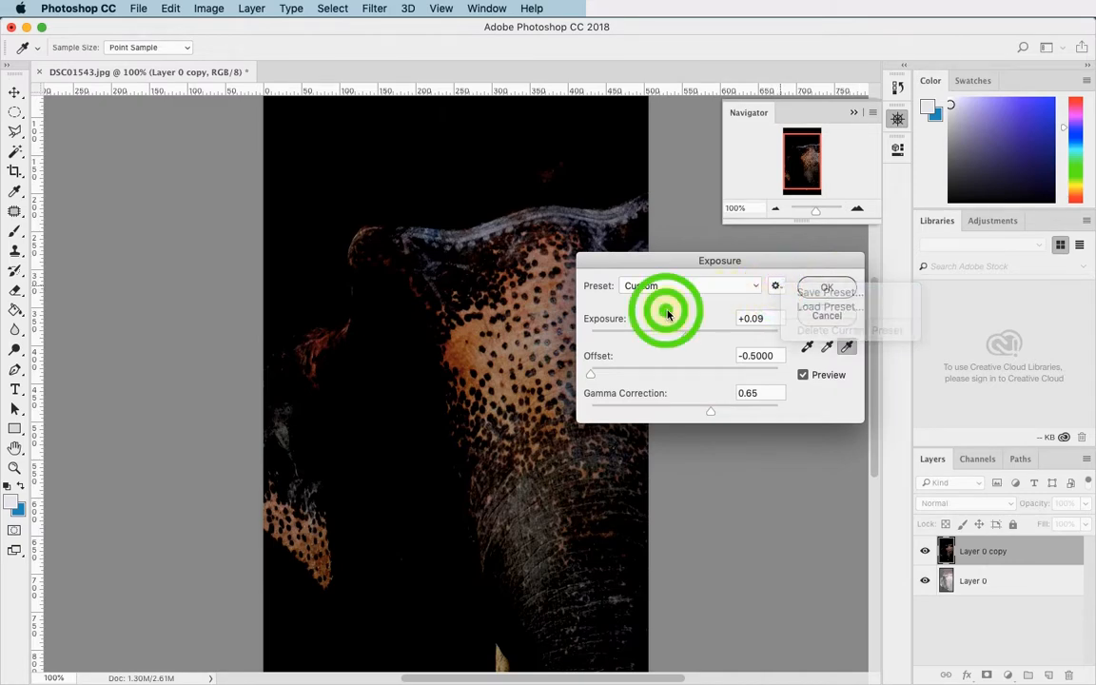
drag(592, 374, 672, 373)
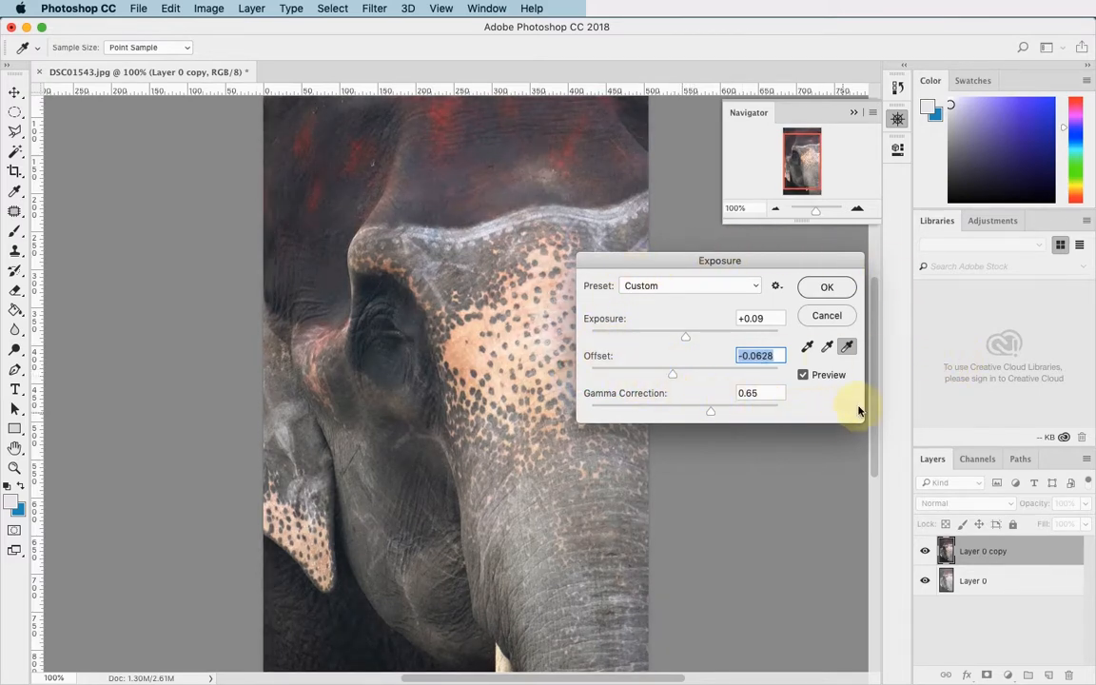
click(827, 288)
key(w)
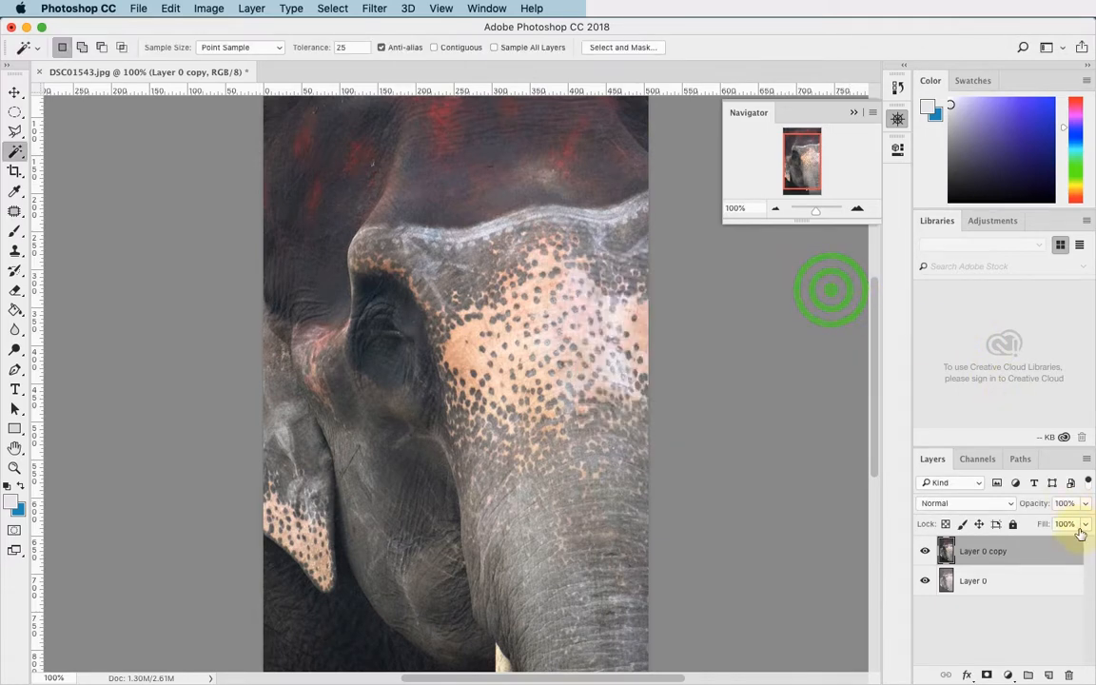
Compare the photo with the Exposure-adjusted layer copy hidden and shown several times, and undo the Exposure adjustment.
click(926, 552)
click(927, 551)
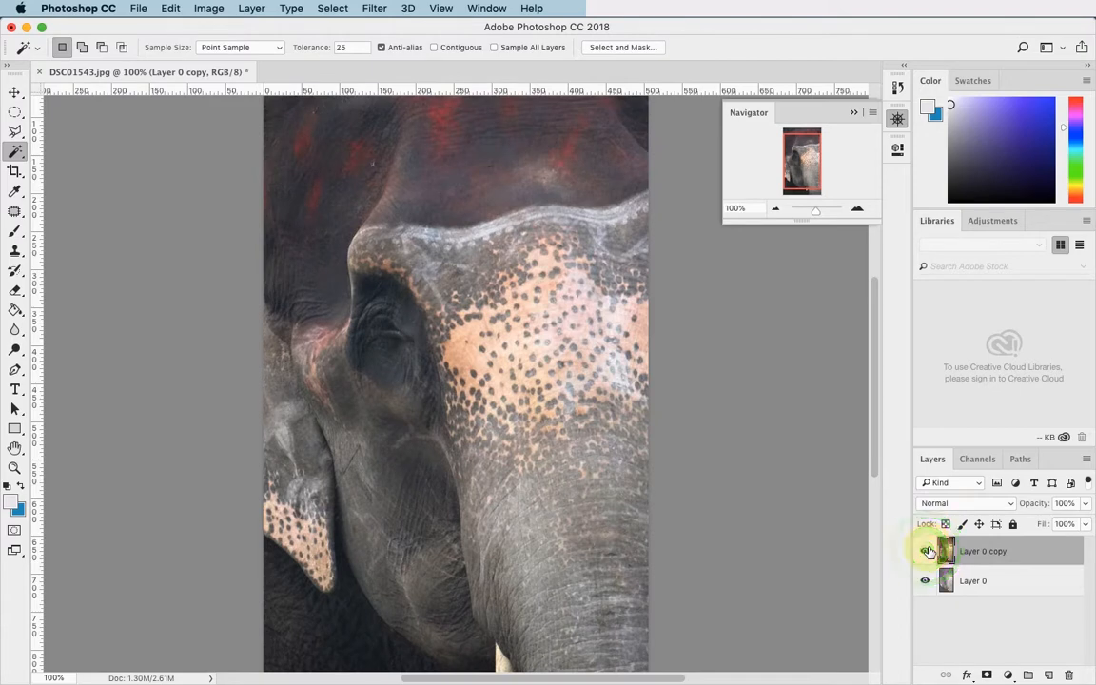
click(927, 552)
click(929, 552)
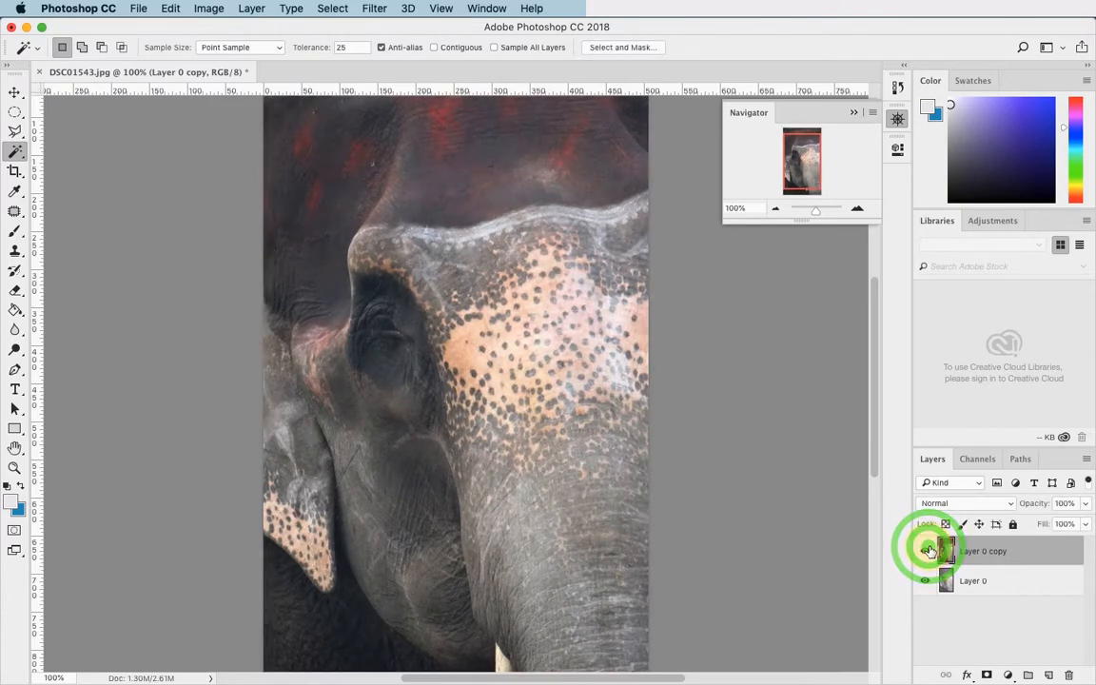
click(928, 552)
click(929, 552)
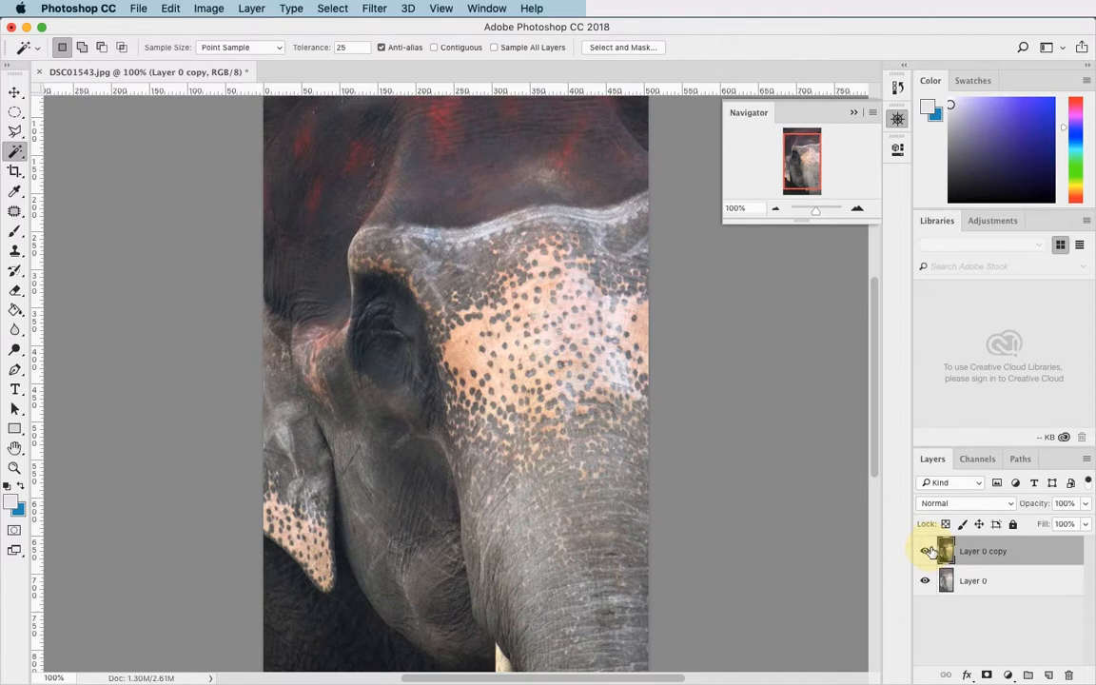
click(926, 552)
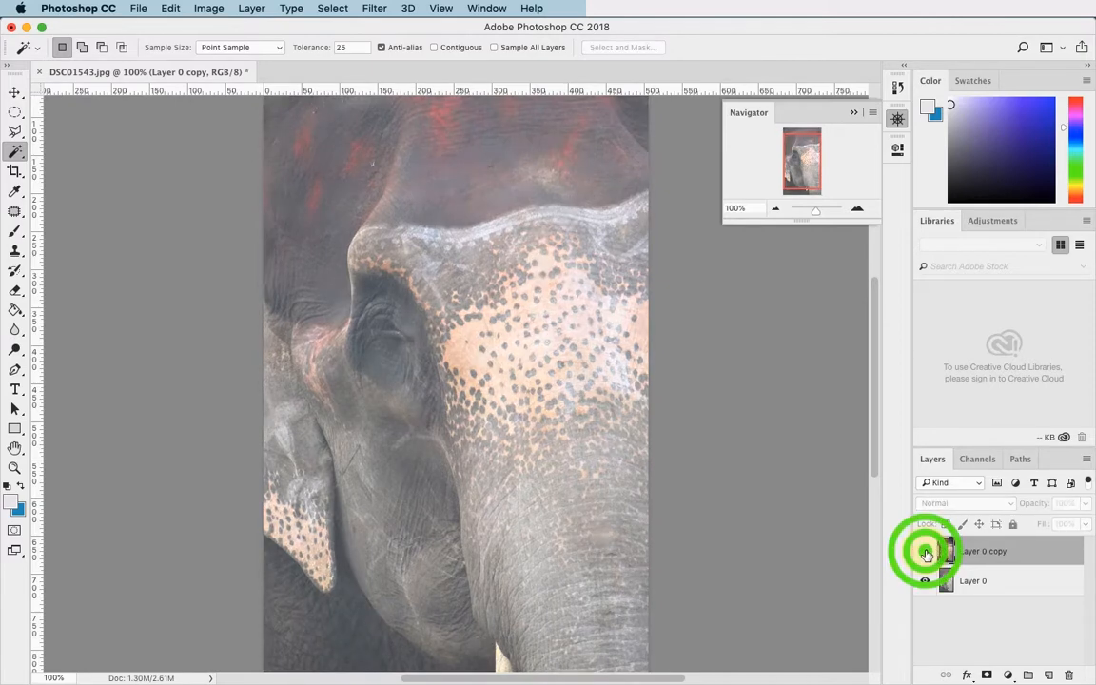
click(927, 552)
click(926, 552)
click(927, 552)
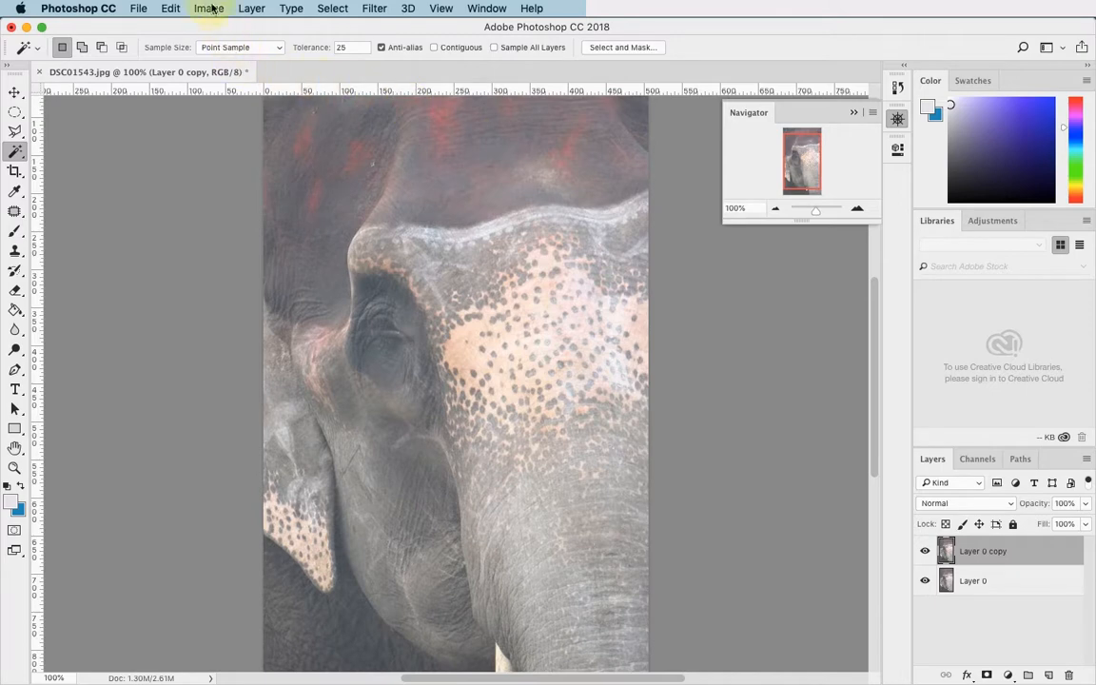
Open the Photo Filter adjustment for the layer copy and try the Cooling Filter (80) preset.
click(207, 6)
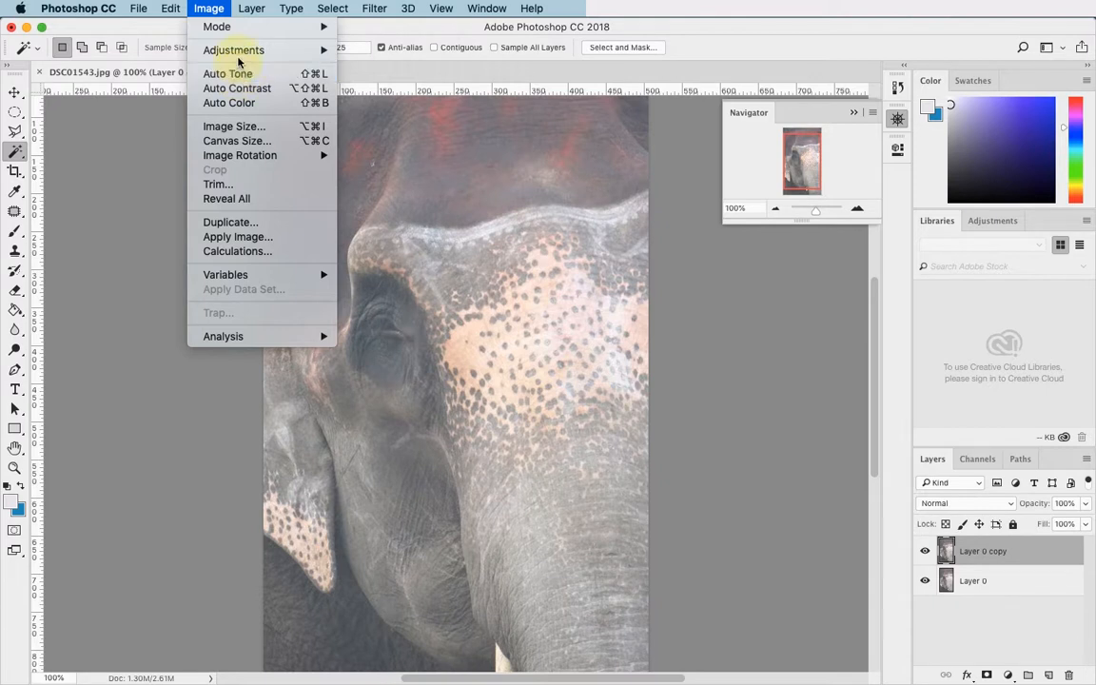
mouse_move(237, 49)
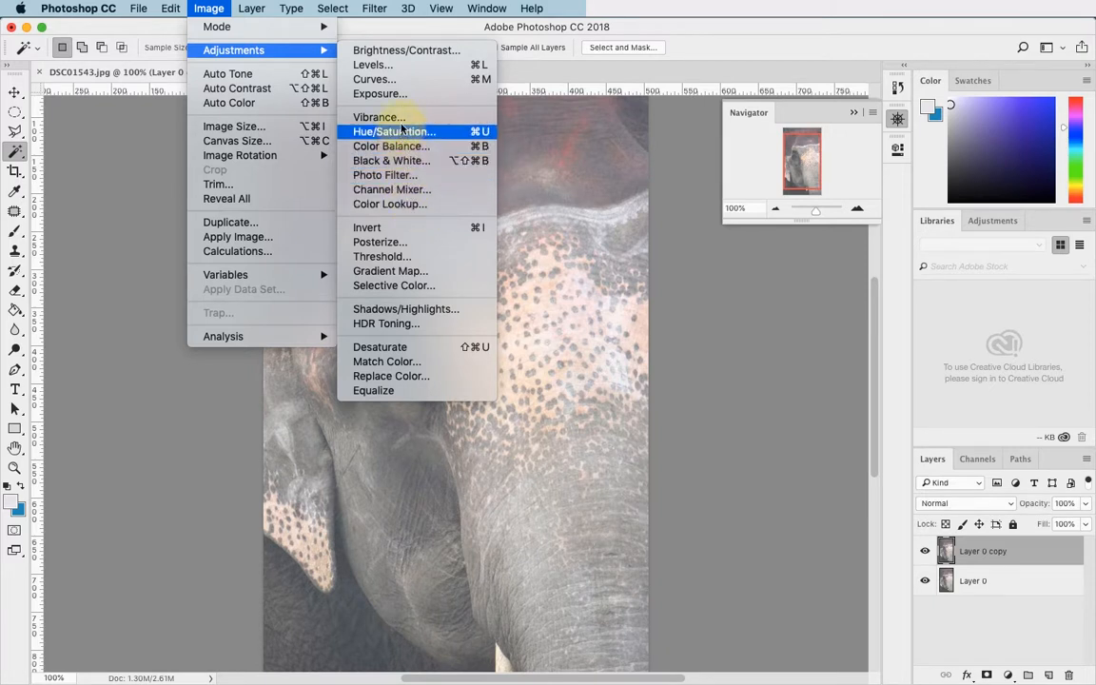
click(400, 177)
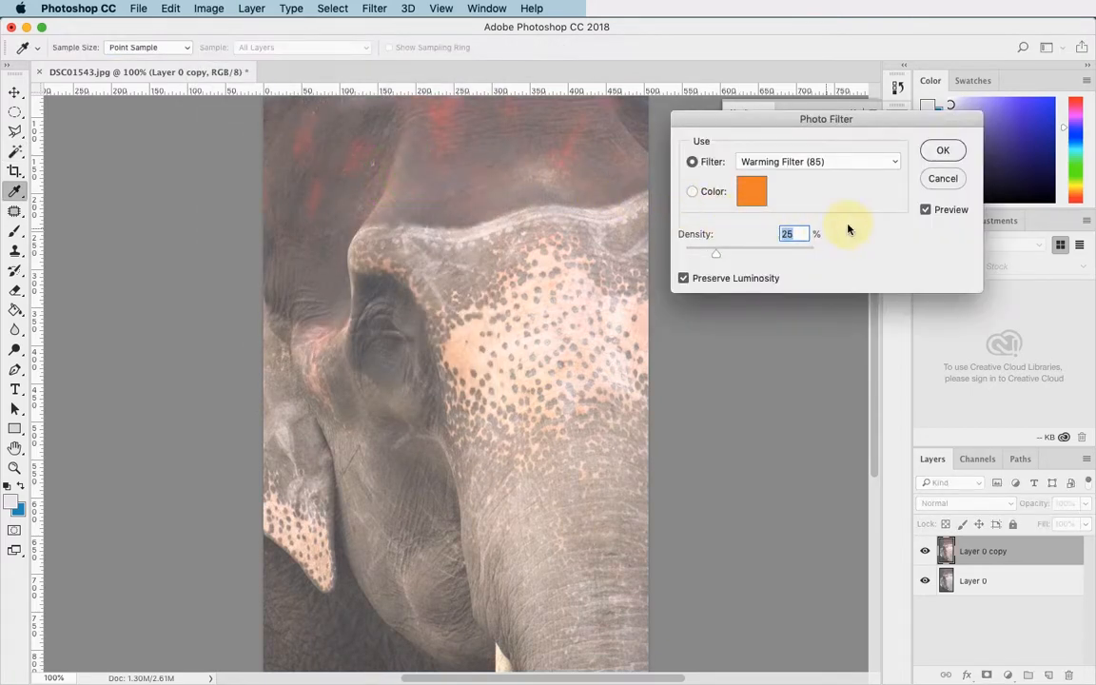
click(829, 160)
click(820, 201)
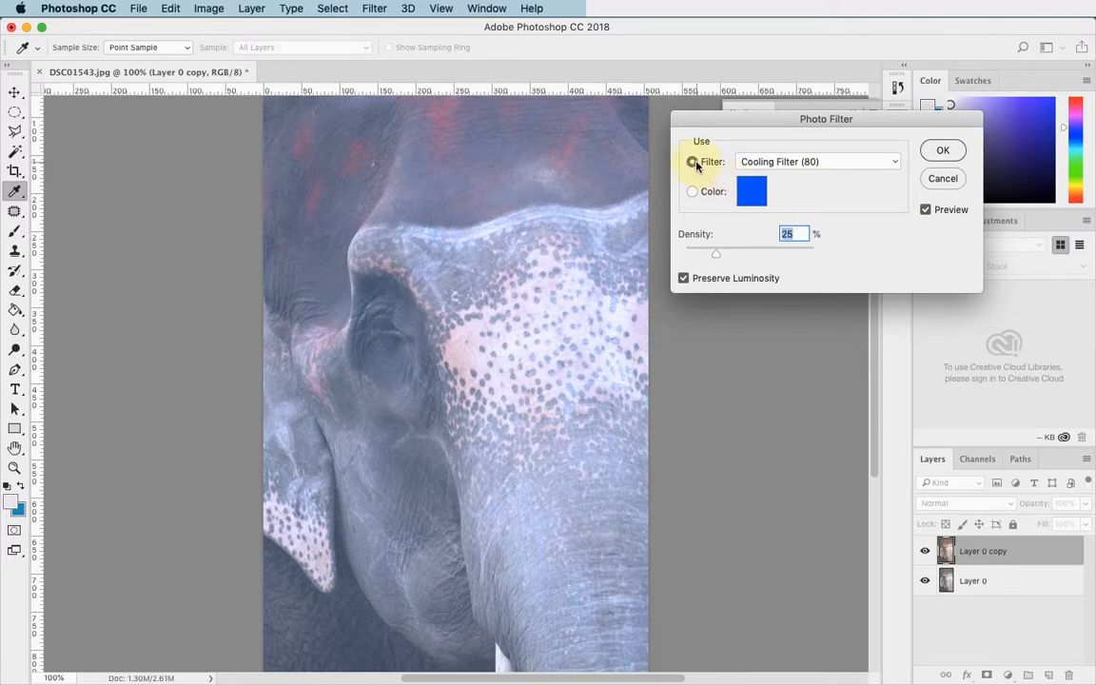
Try the Warming Filter (85) and Red presets in Photo Filter, and cancel the adjustment.
click(854, 165)
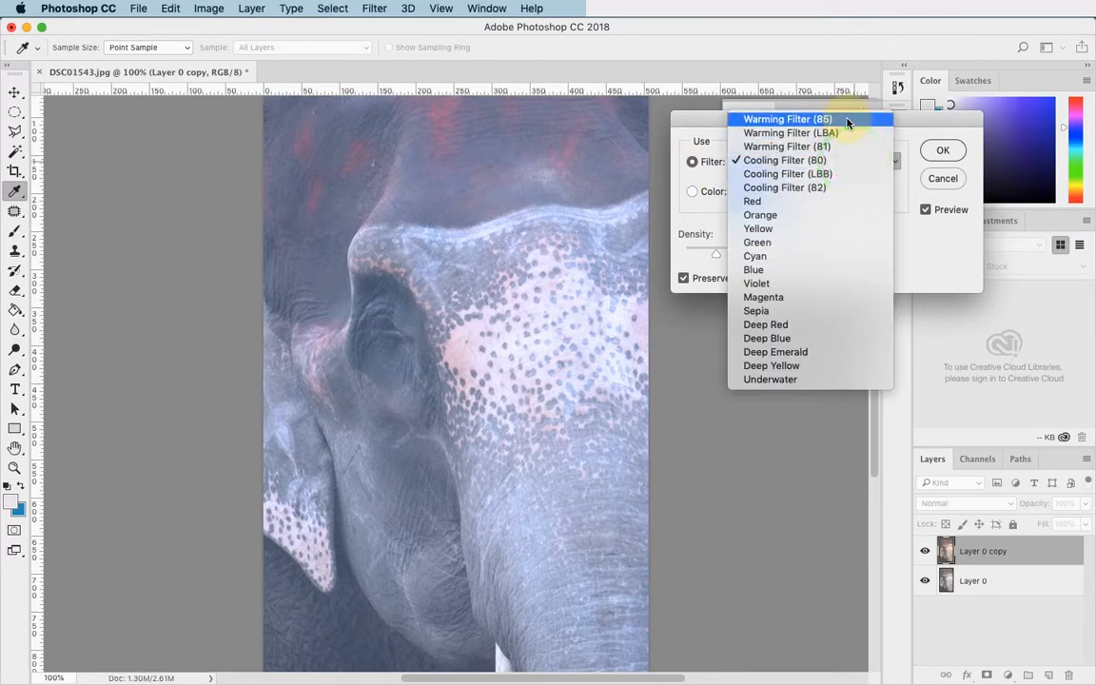
click(837, 116)
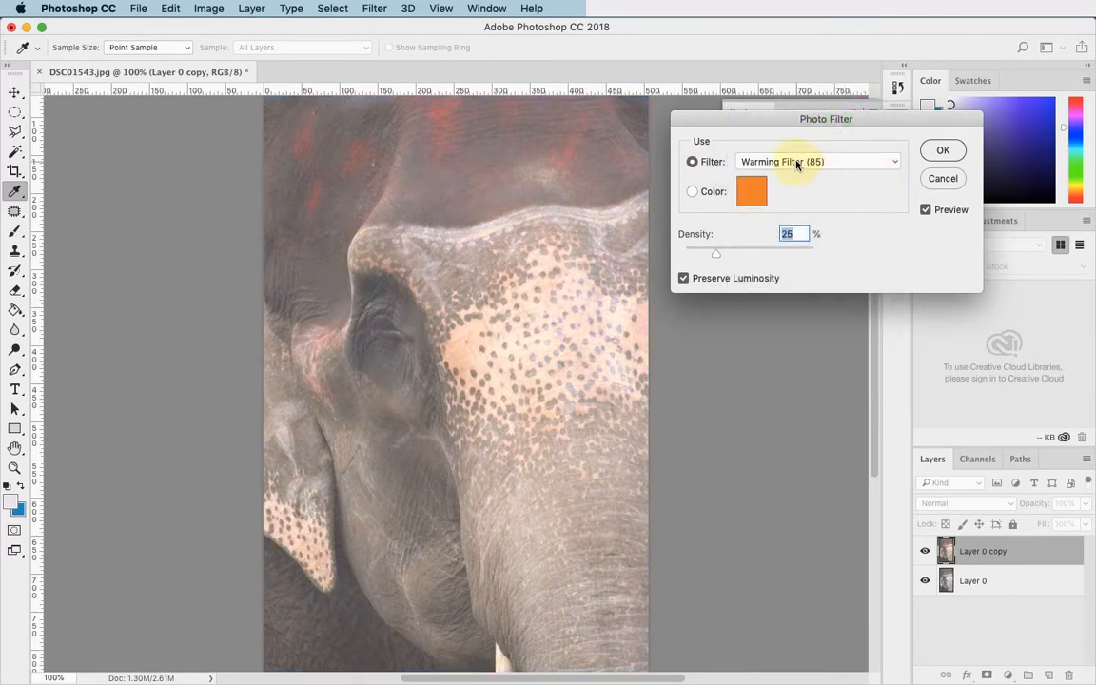
click(797, 165)
click(795, 239)
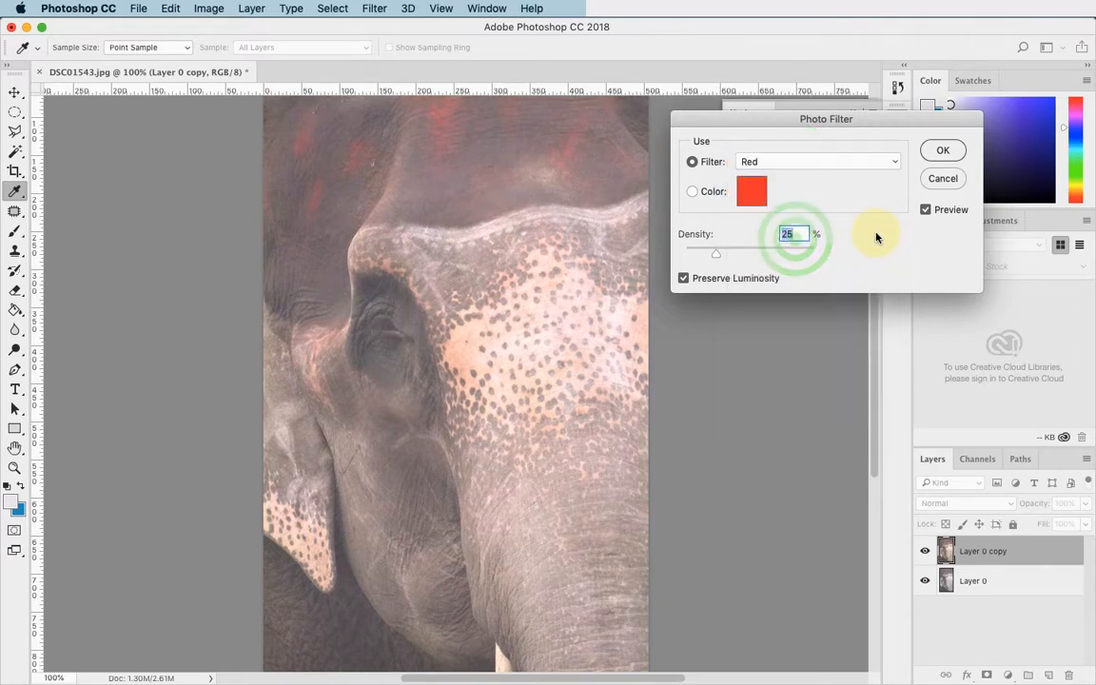
click(941, 179)
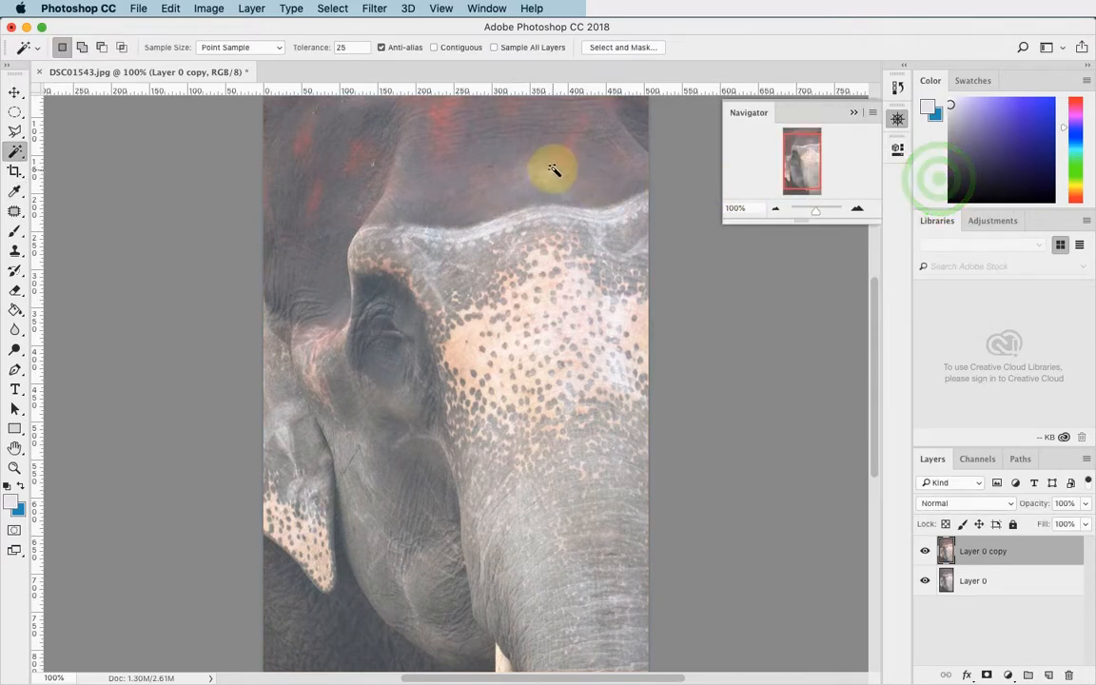
Try the Auto Tone correction on the layer copy and undo it.
click(206, 7)
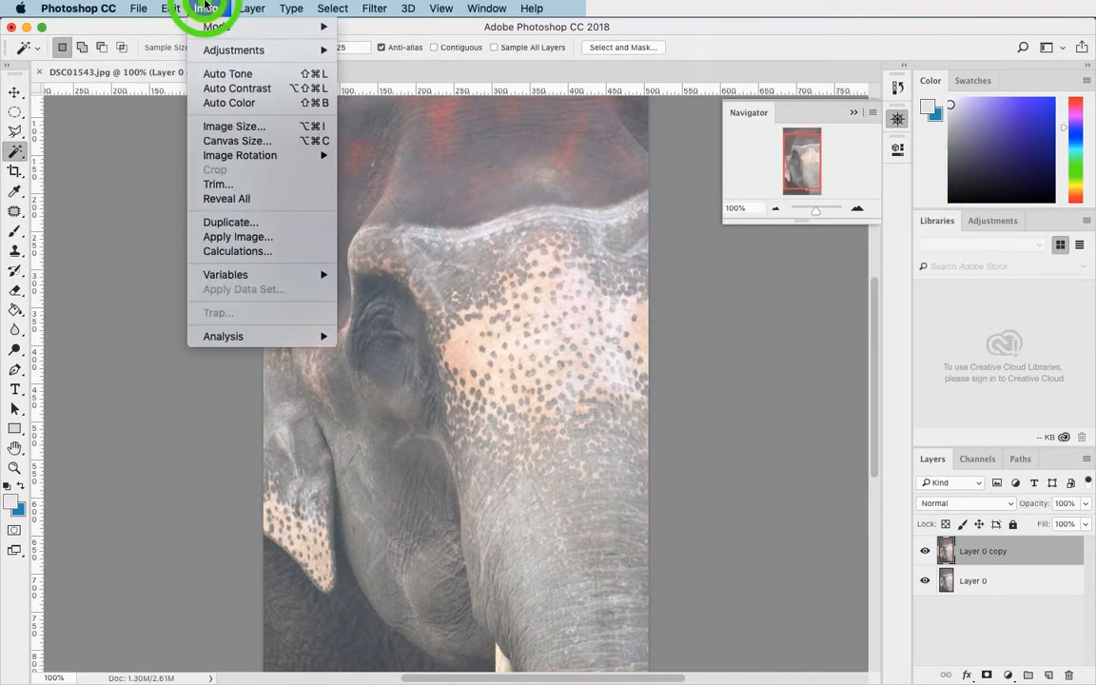
click(222, 74)
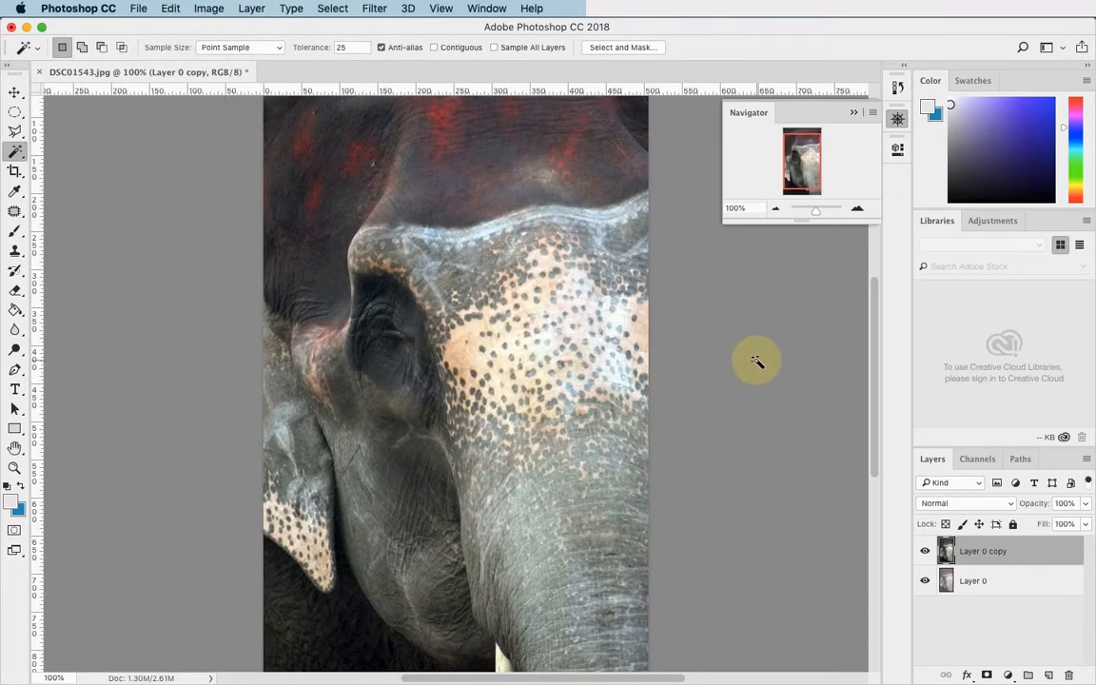
key(super+z)
Try the Auto Contrast correction on the layer copy and undo it.
click(205, 7)
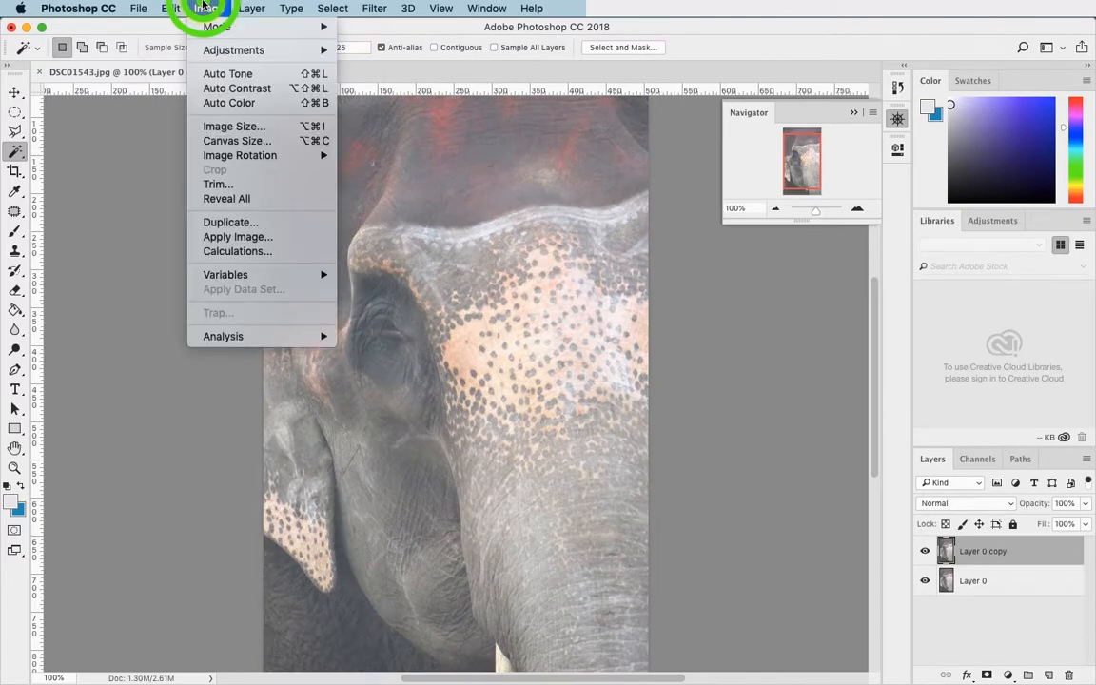
click(204, 9)
click(205, 8)
click(228, 90)
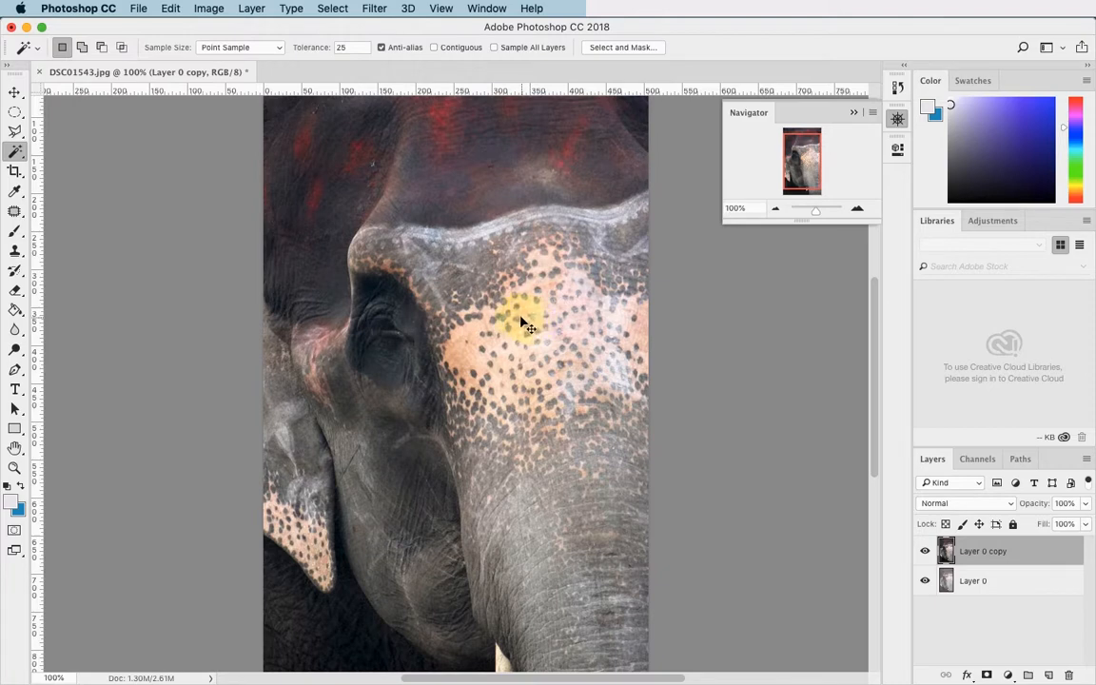
key(super+z)
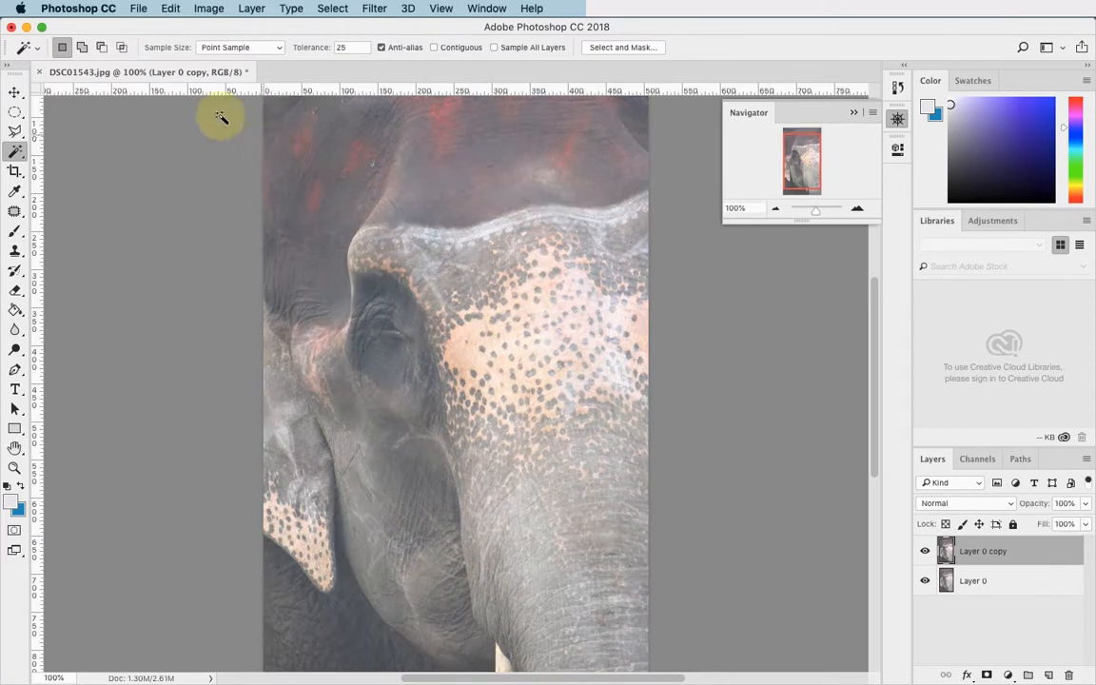
Try Auto Color on the layer copy, compare it hidden and shown against the original, and undo the correction.
click(208, 8)
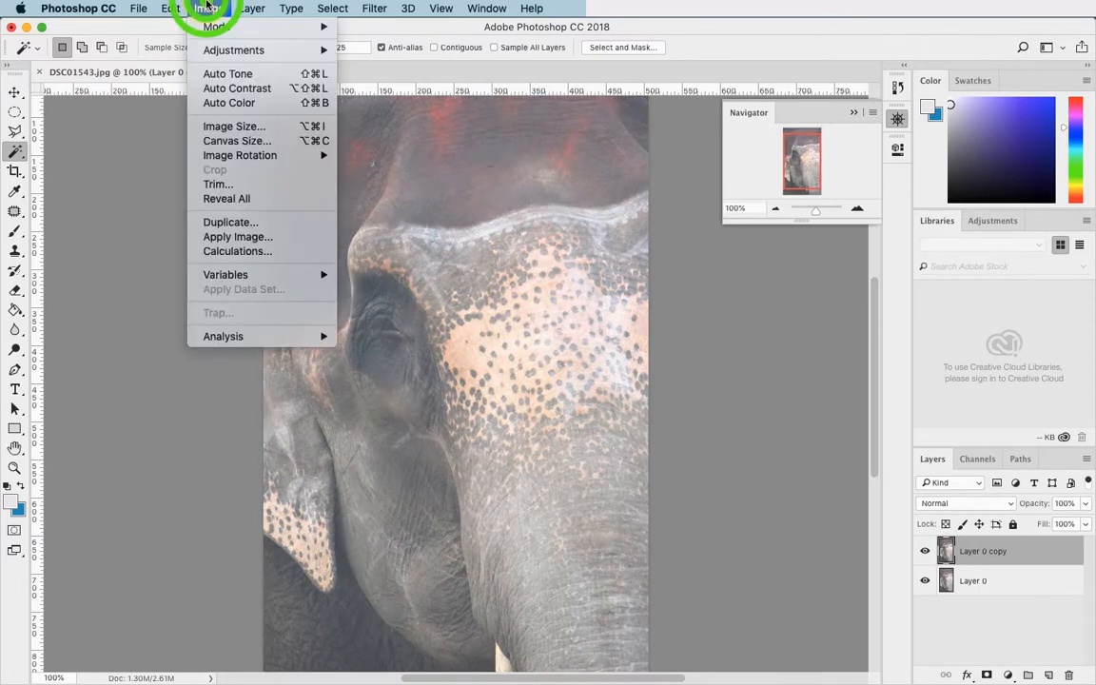
click(217, 103)
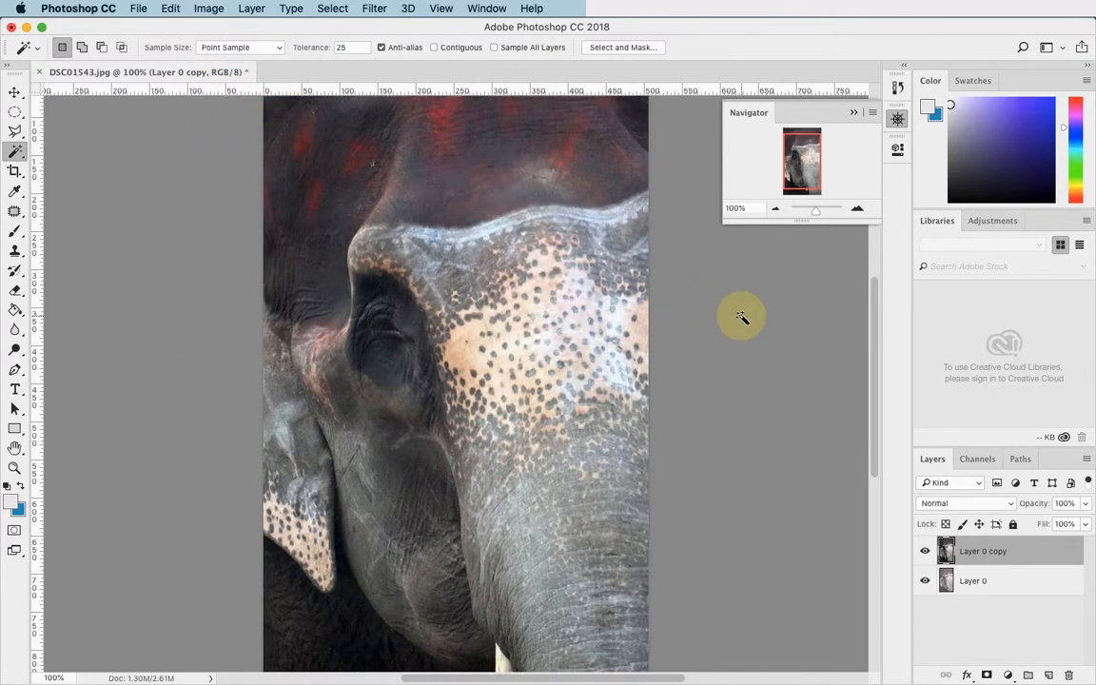
click(925, 550)
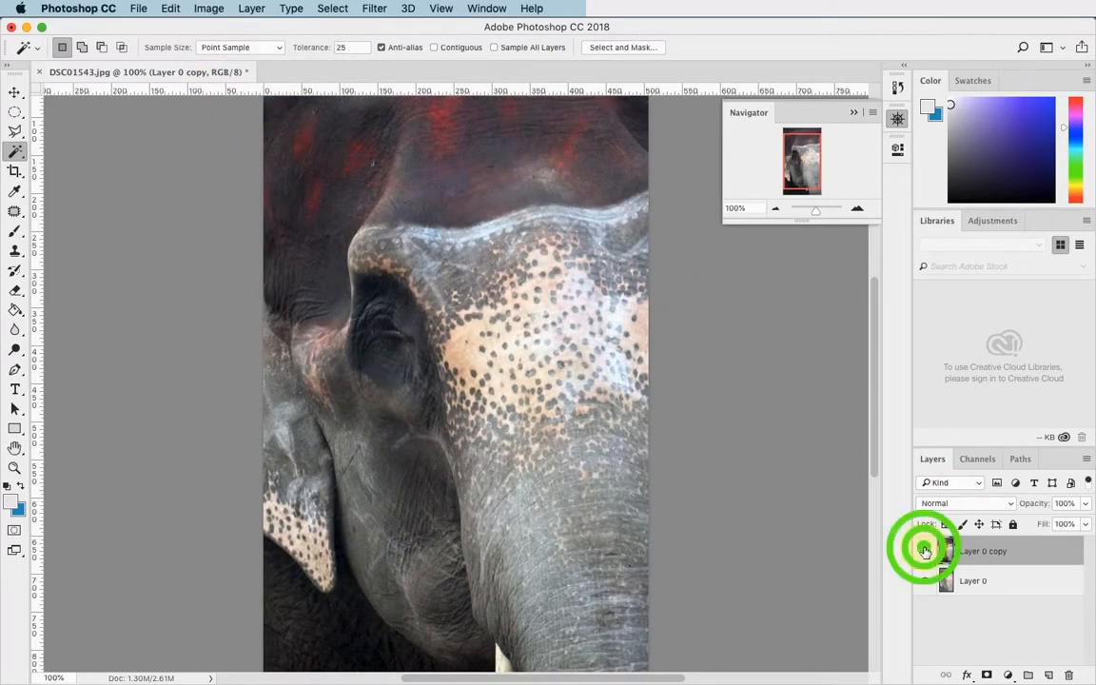
click(925, 550)
click(924, 550)
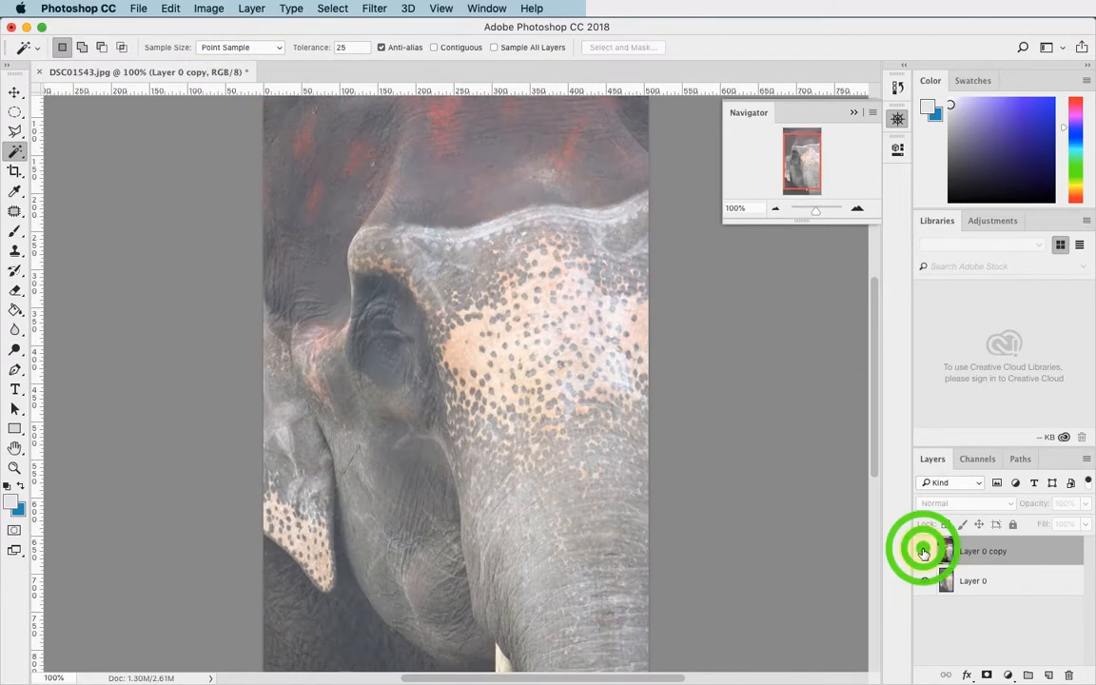
click(923, 551)
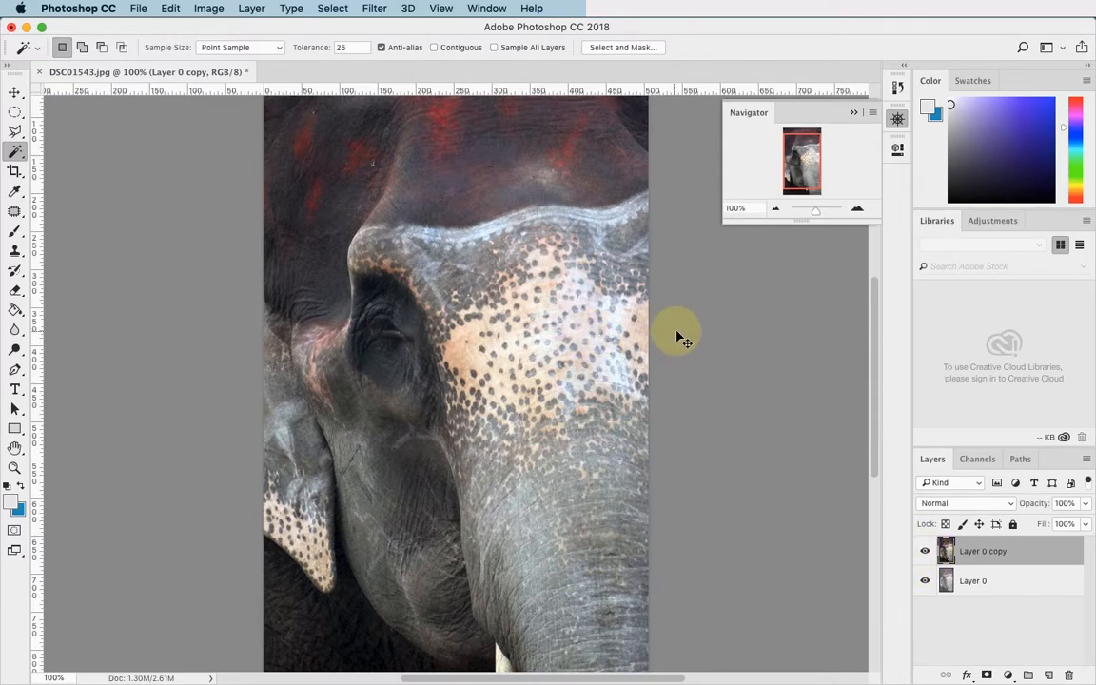
key(super+z)
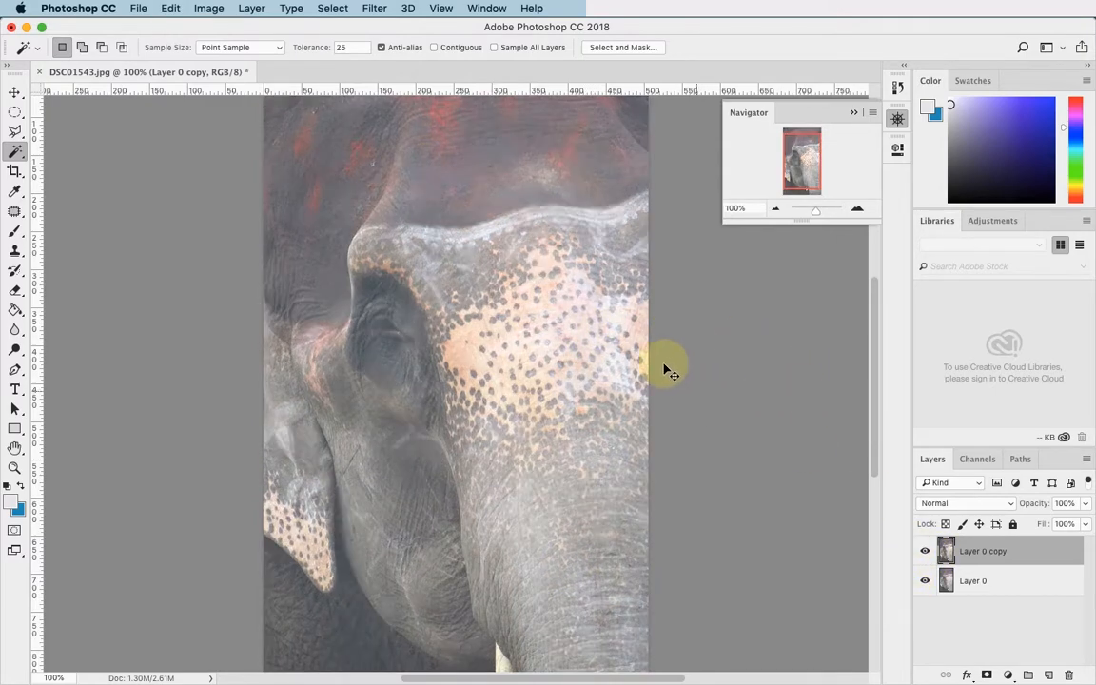
Try freehand pencil strokes on the RGB curve in the Curves adjustment, including a falling diagonal that inverts the tones, and cancel it.
click(209, 9)
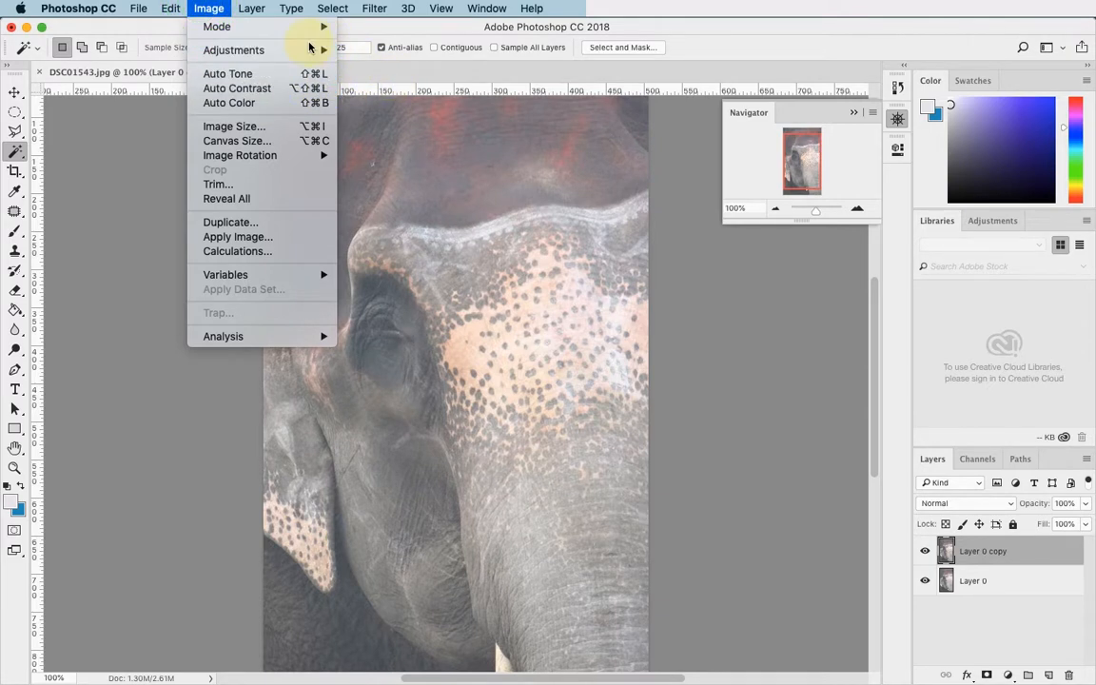
mouse_move(312, 49)
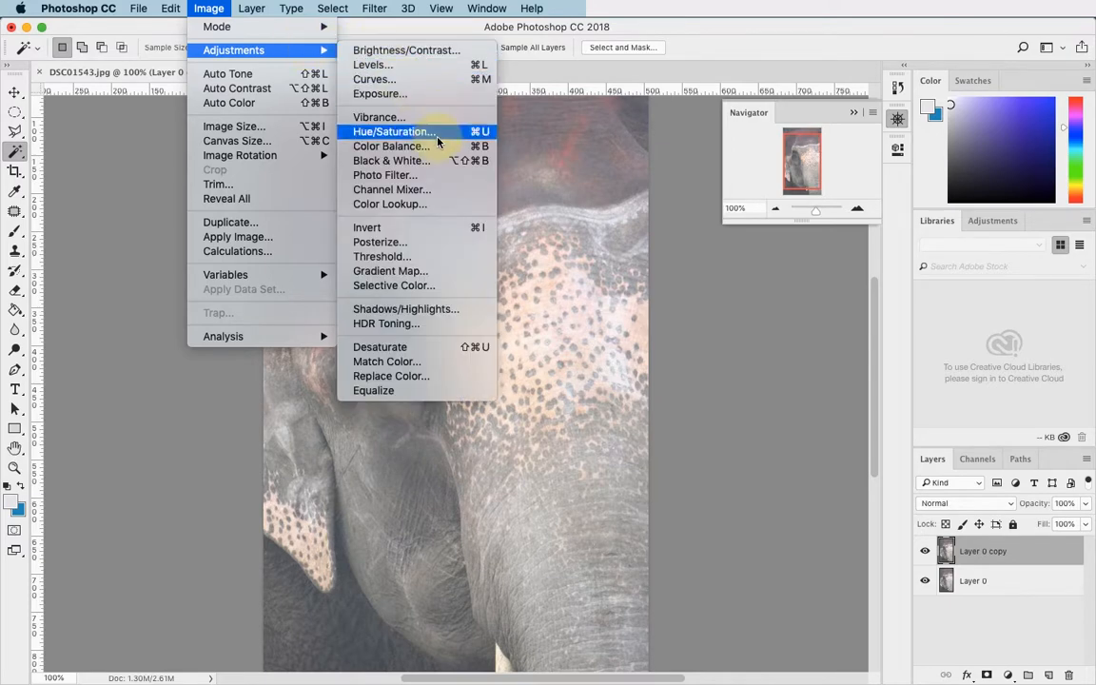
click(373, 80)
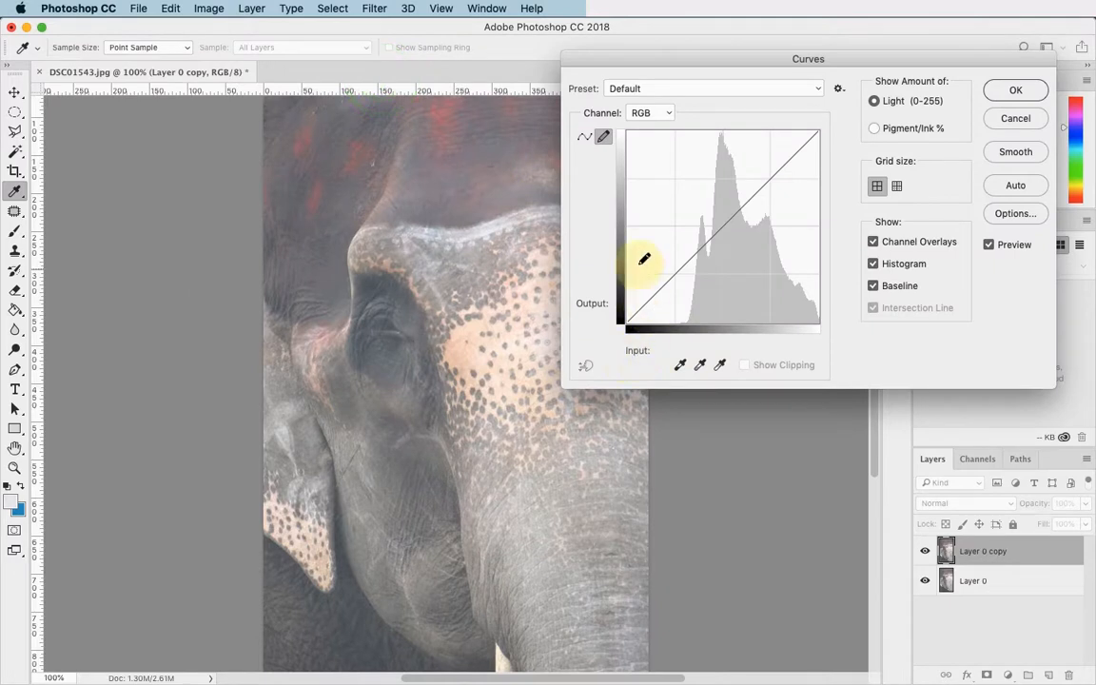
click(644, 265)
mouse_move(668, 247)
mouse_down()
mouse_move(787, 205)
mouse_move(818, 170)
mouse_move(765, 160)
mouse_move(649, 306)
mouse_up()
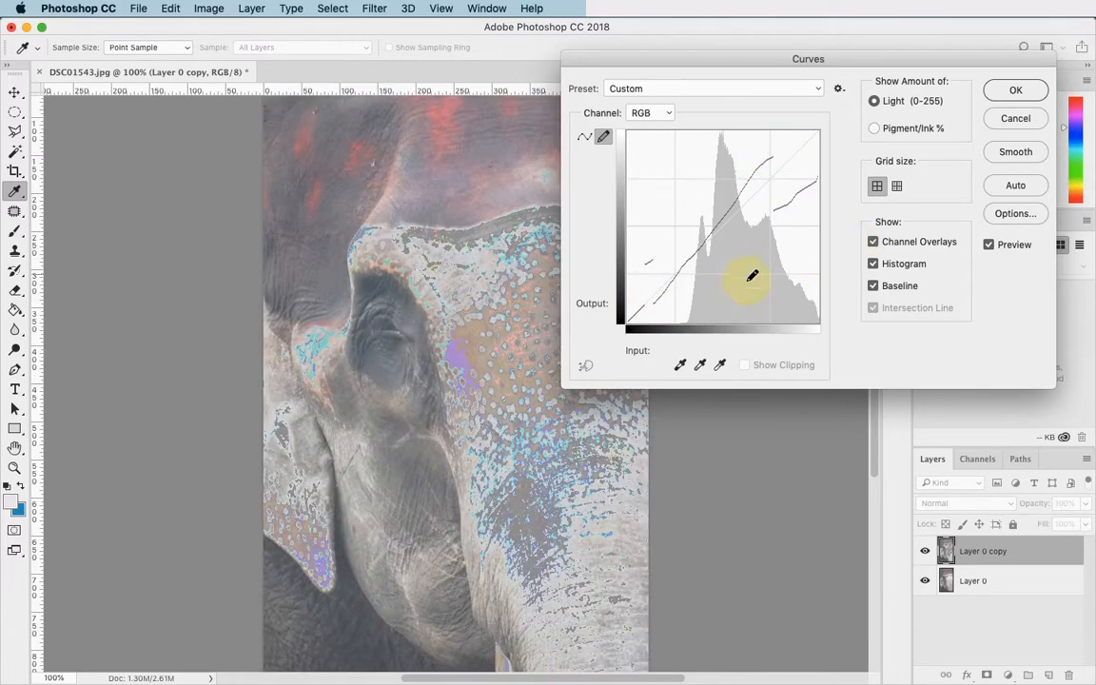
drag(752, 275, 665, 202)
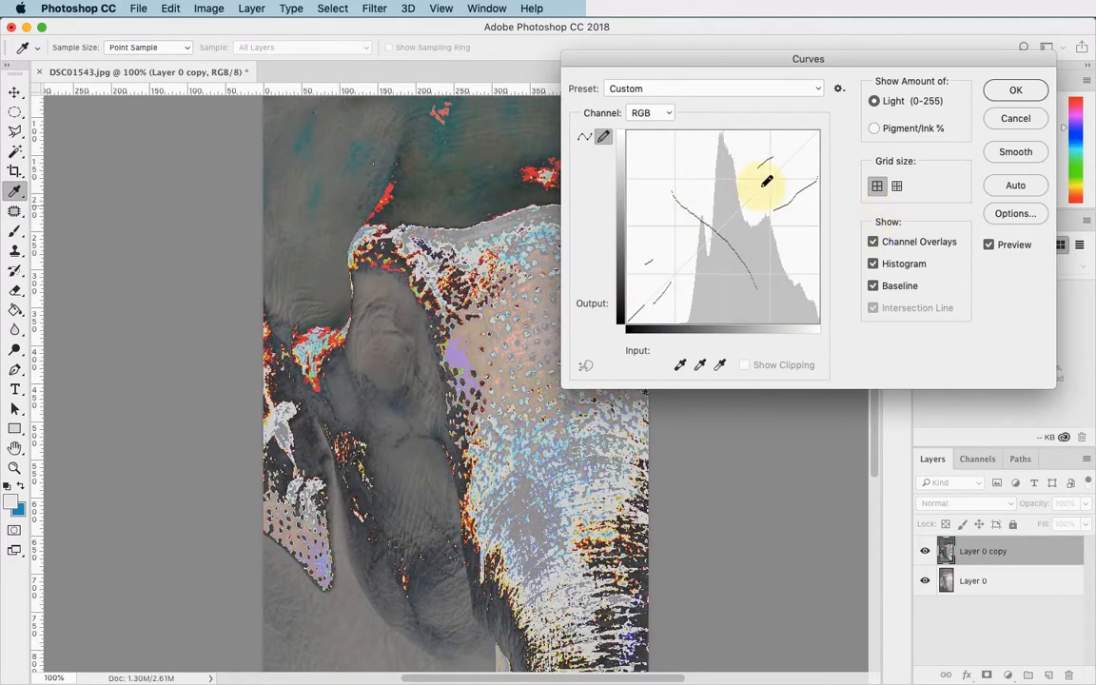
mouse_move(652, 140)
mouse_down()
mouse_move(735, 286)
mouse_move(804, 297)
mouse_up()
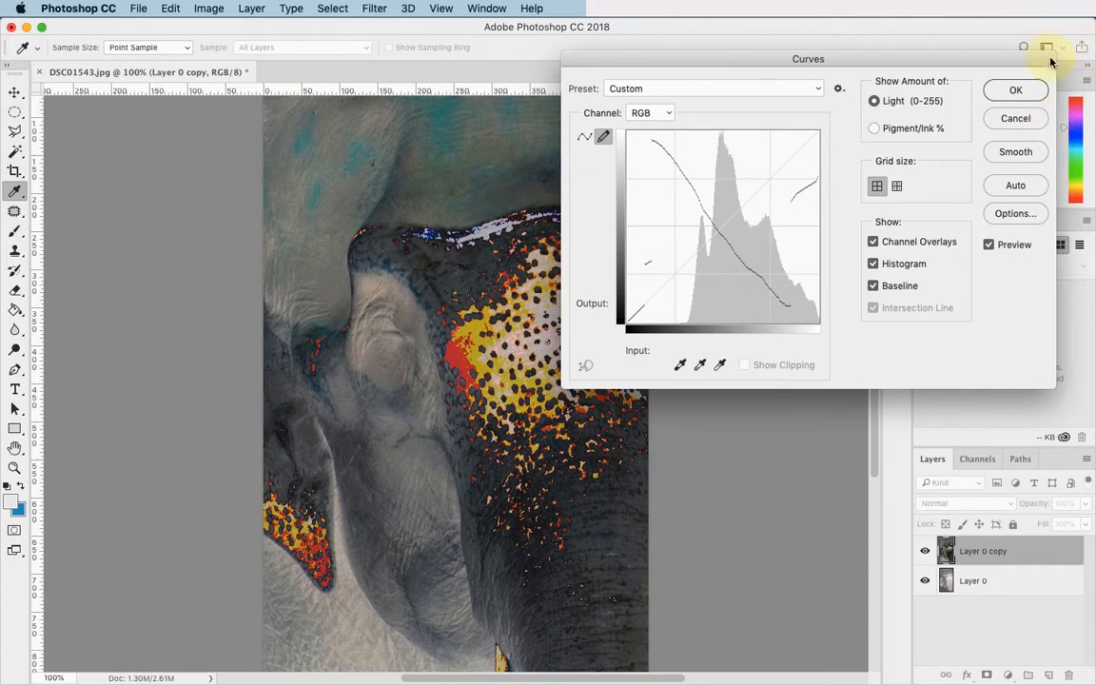
click(1016, 118)
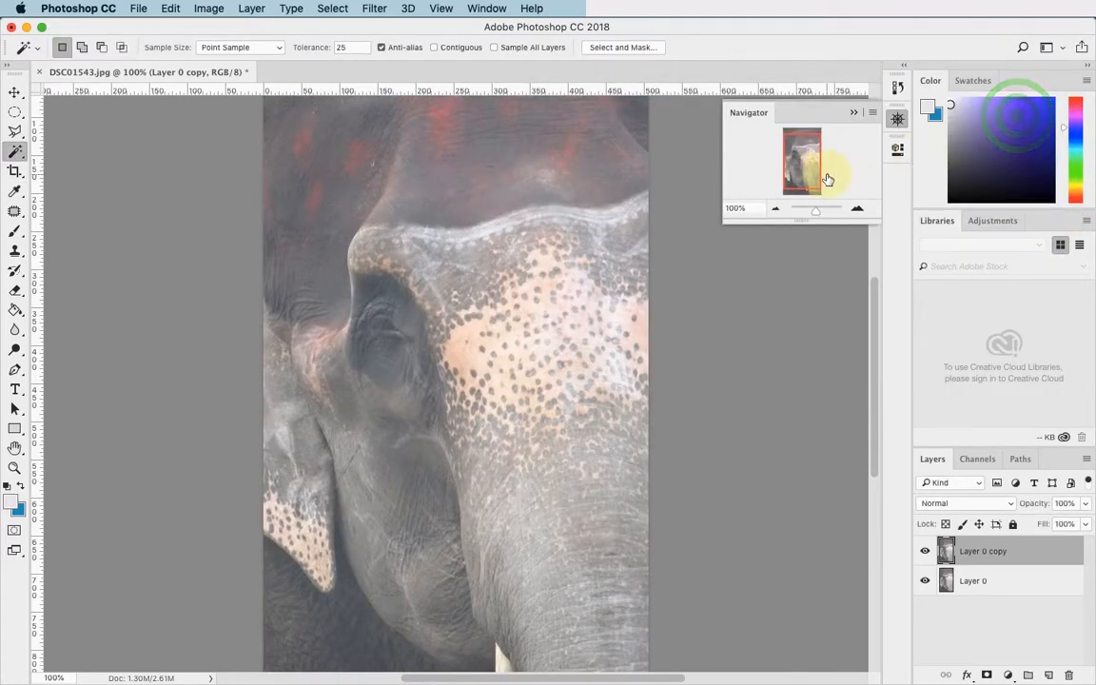